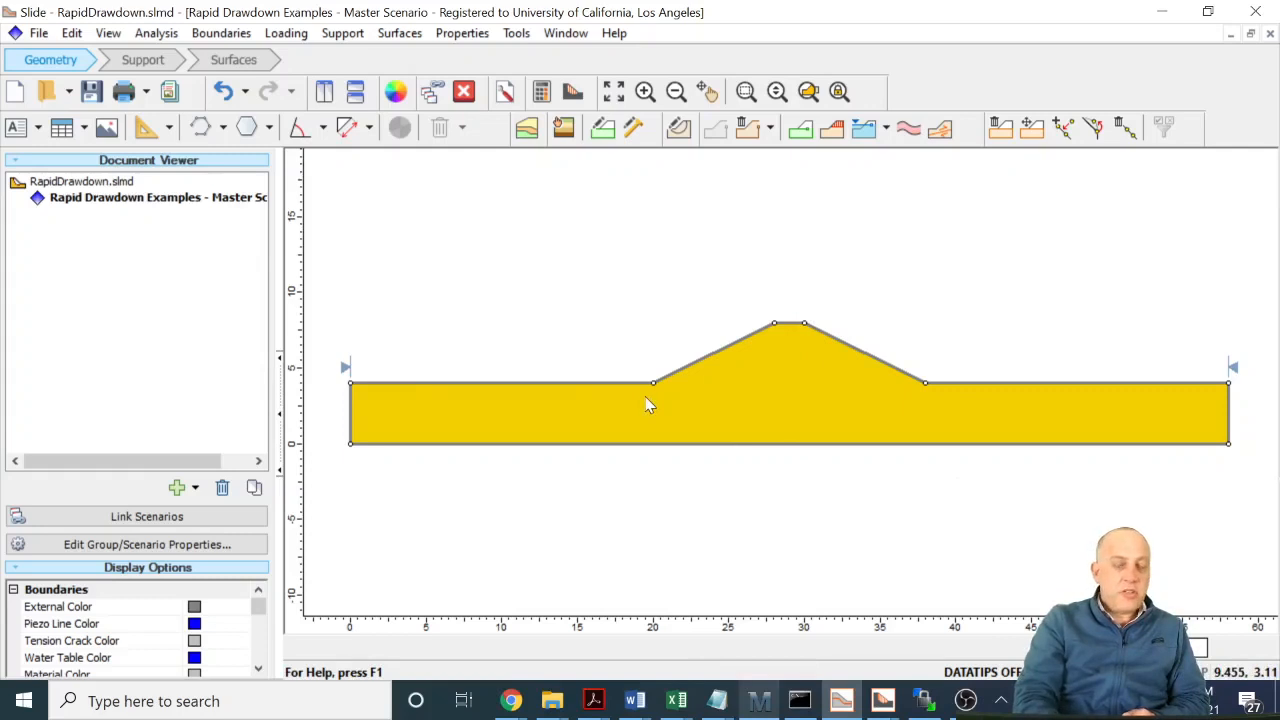
- Add a new scenario under the master scenario and name it Transient Seepage Analysis
click(196, 489)
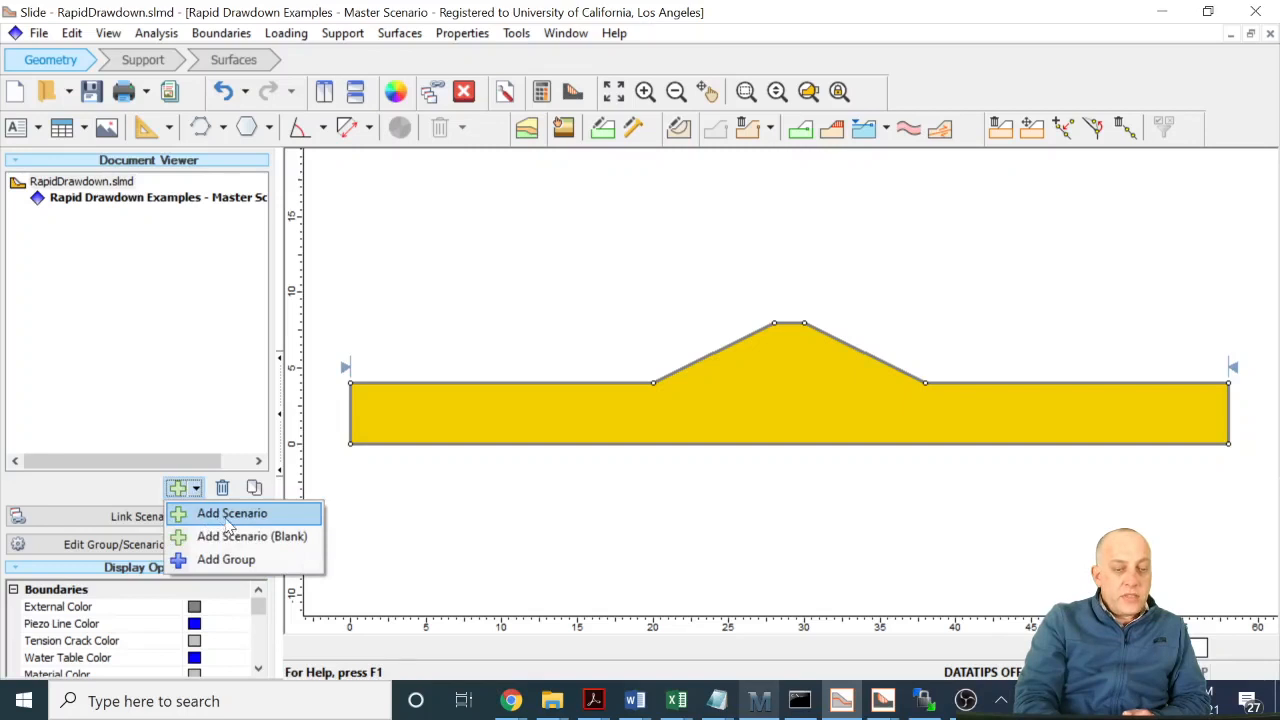
click(229, 514)
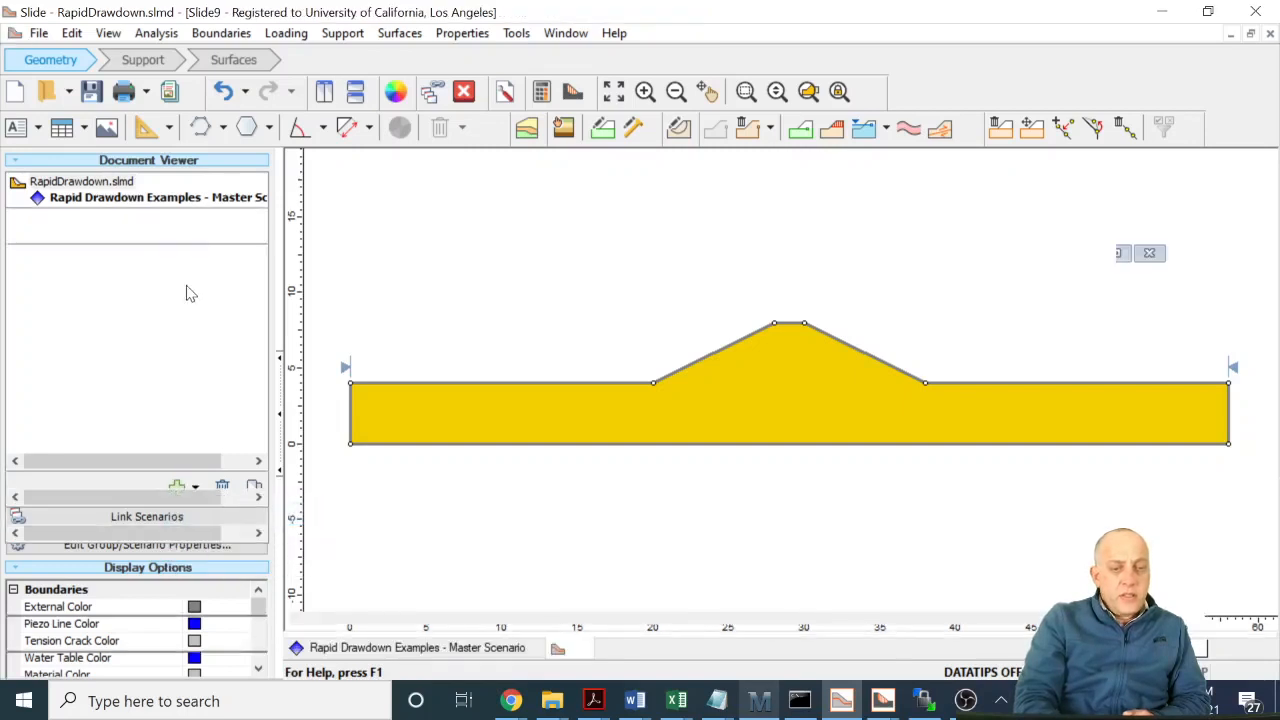
click(105, 220)
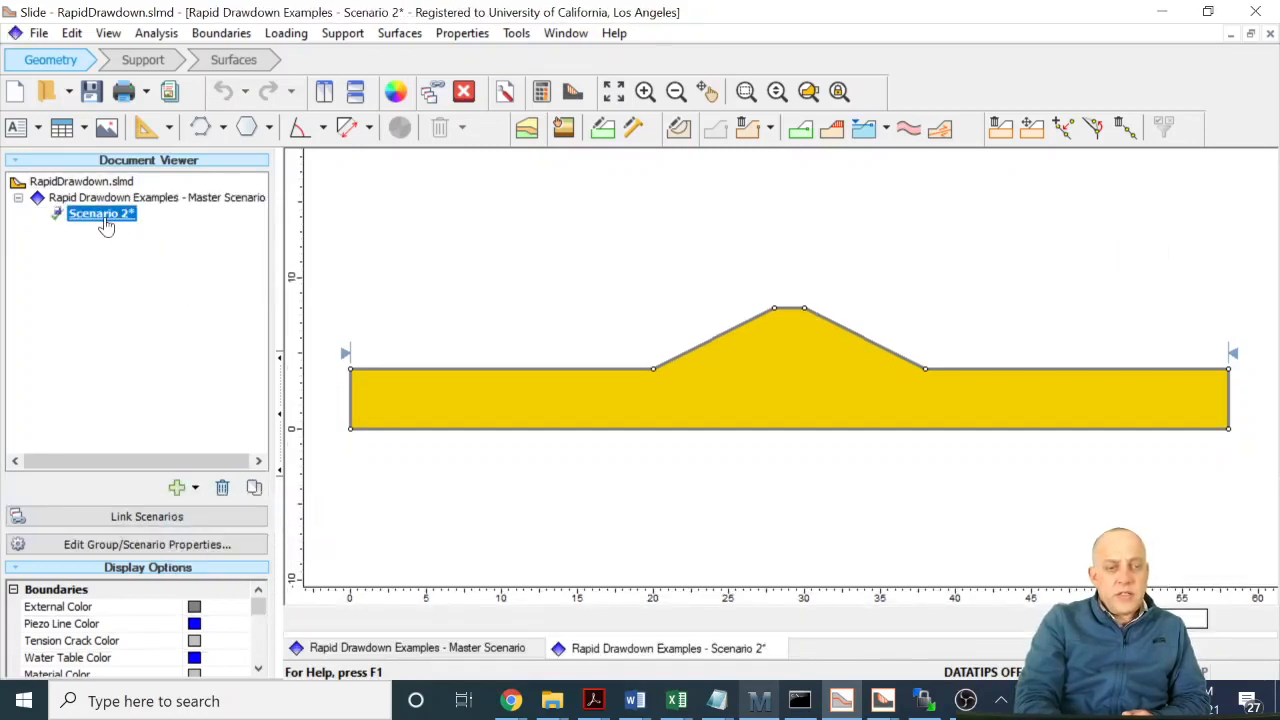
right_click(106, 226)
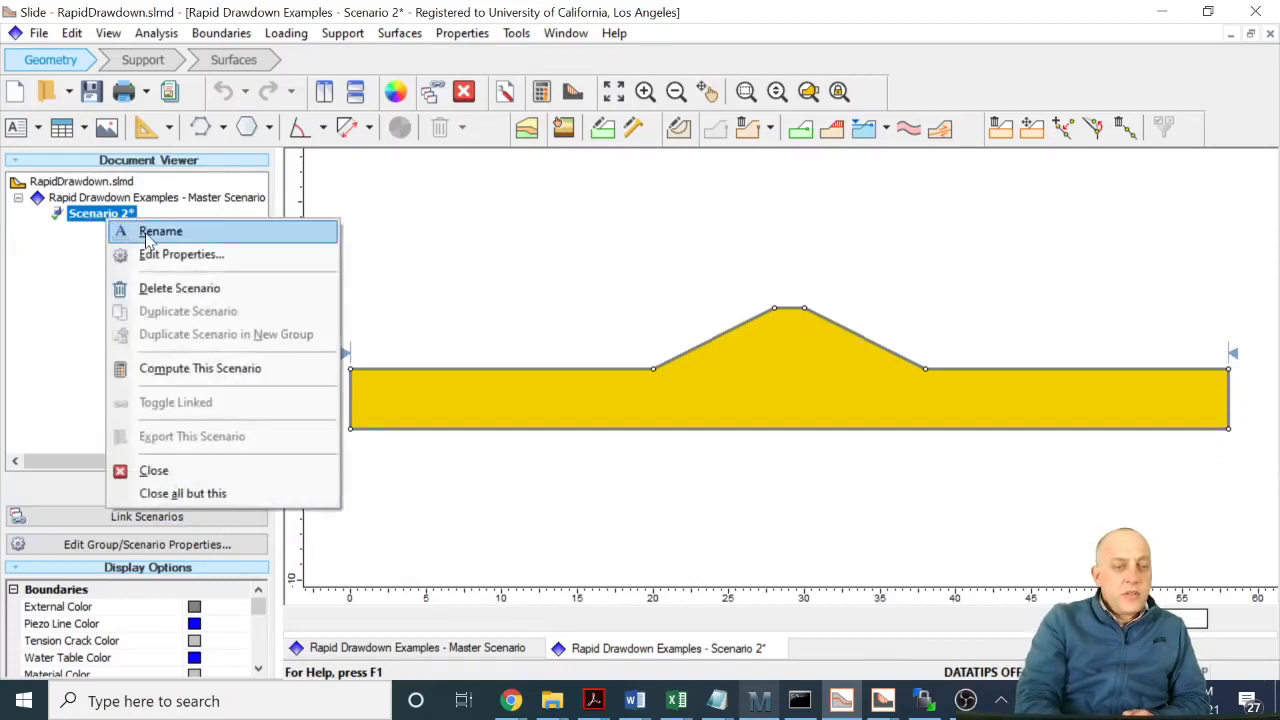
click(146, 234)
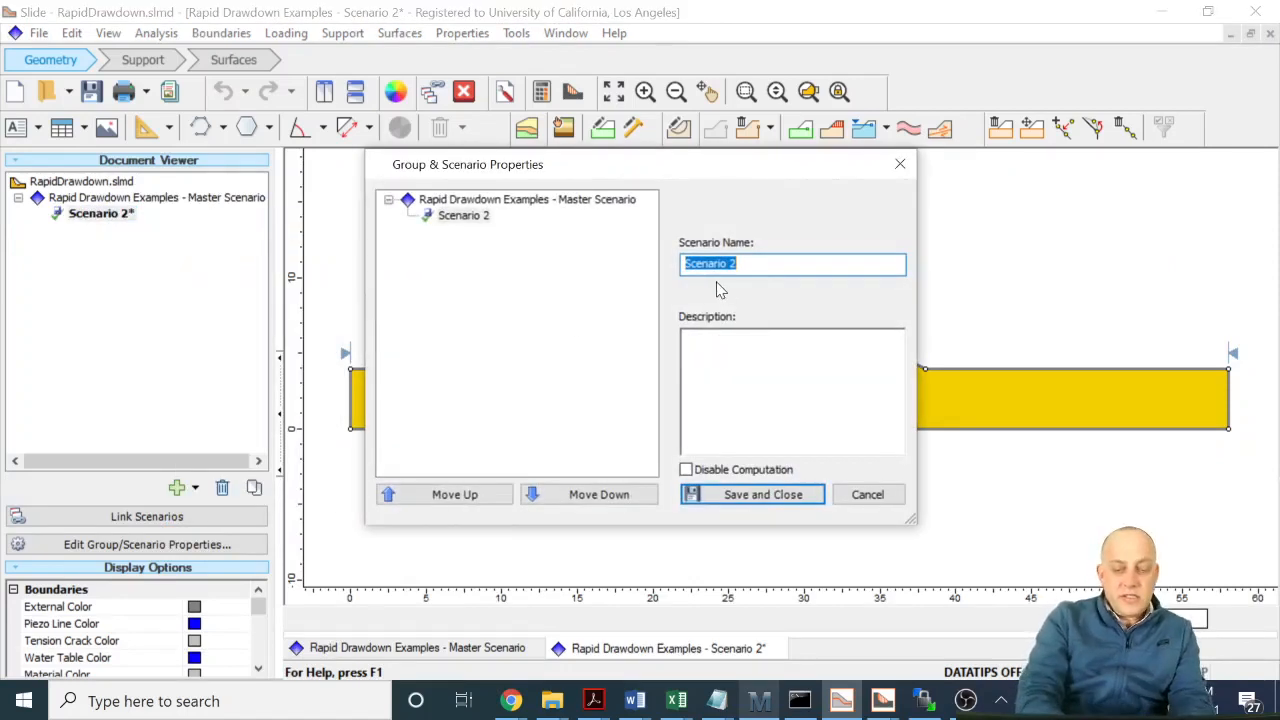
text(Transient S)
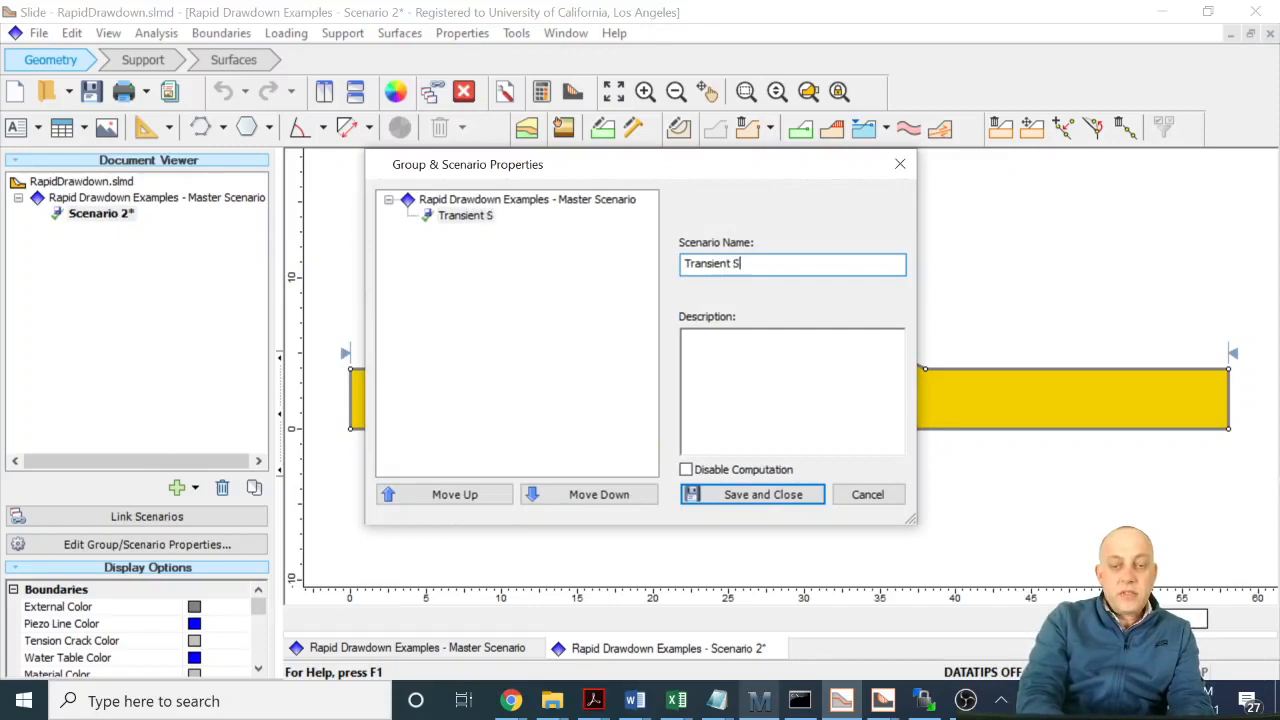
text(eepage Analysi)
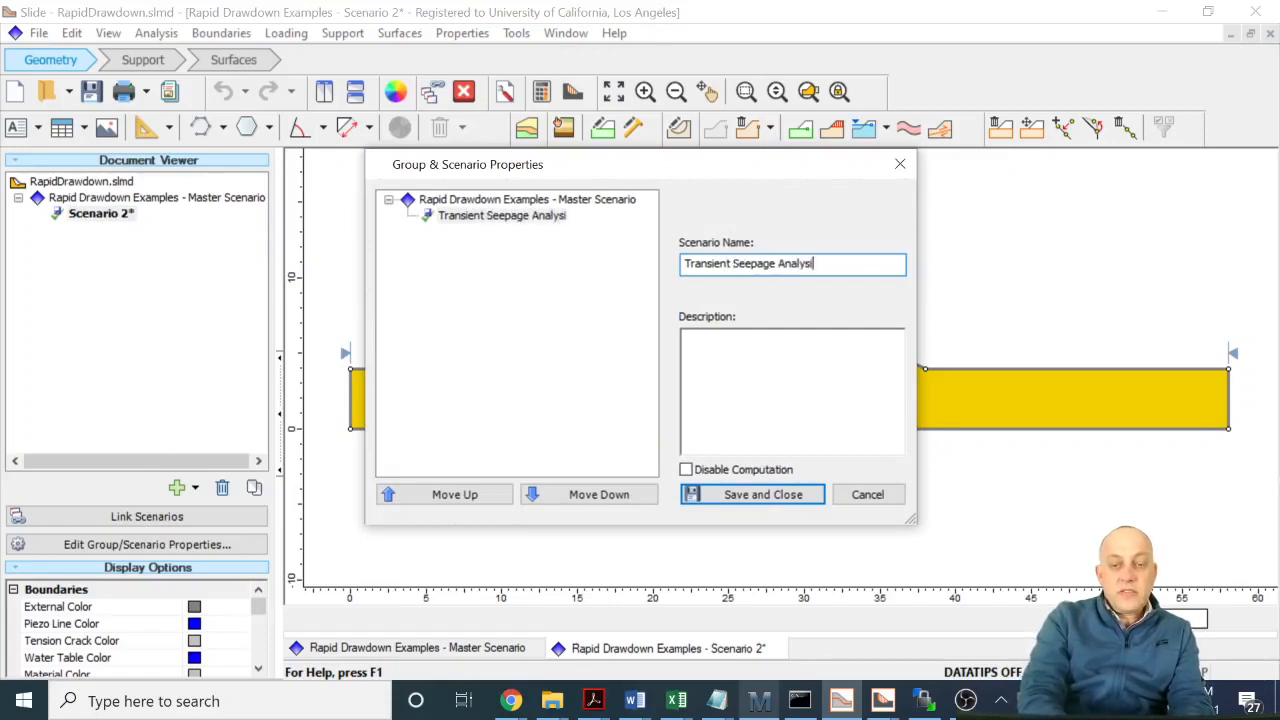
text(s)
click(766, 494)
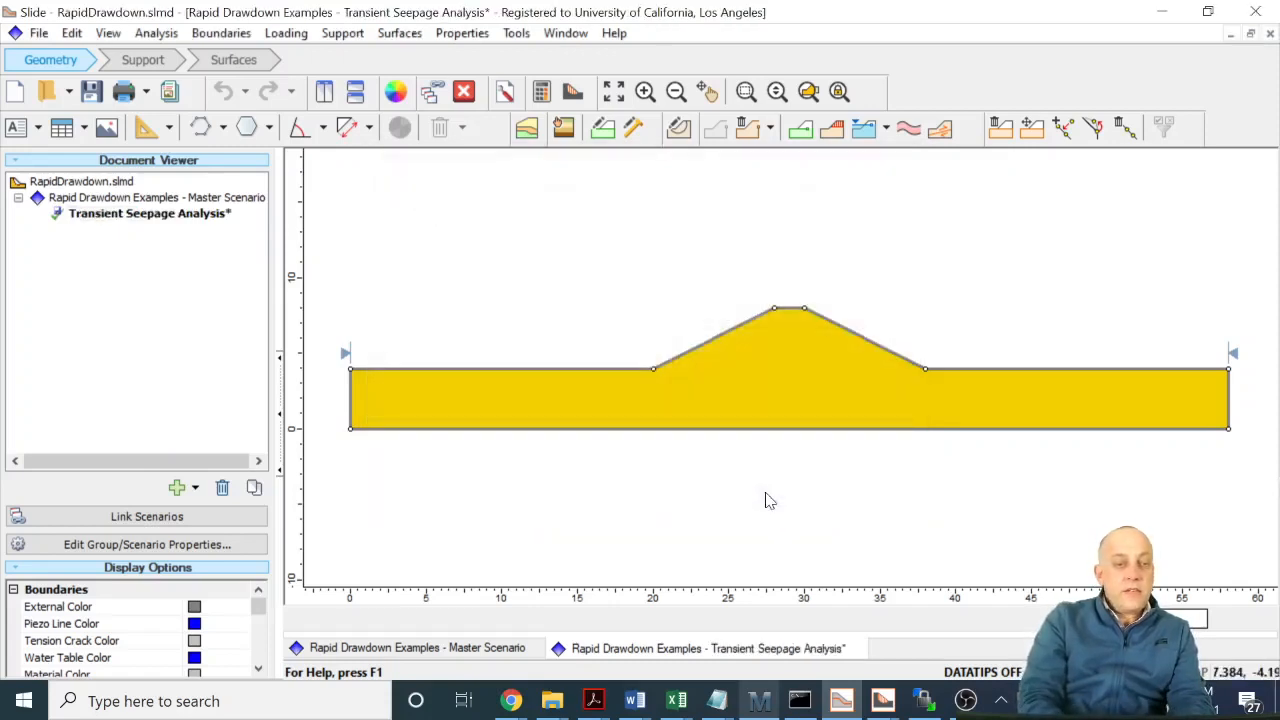
- In the Transient Seepage Analysis scenario's project settings, set the groundwater method to Steady State FEA and enable advanced Transient Groundwater
click(122, 199)
click(127, 215)
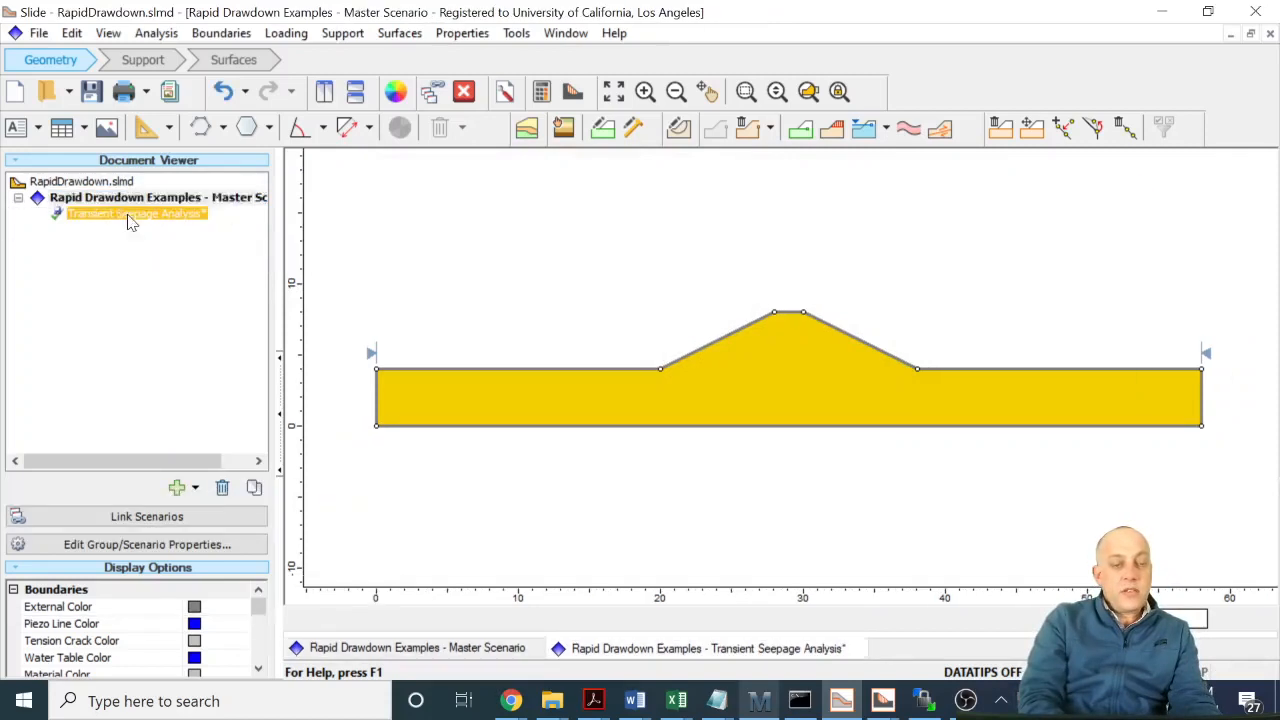
click(156, 34)
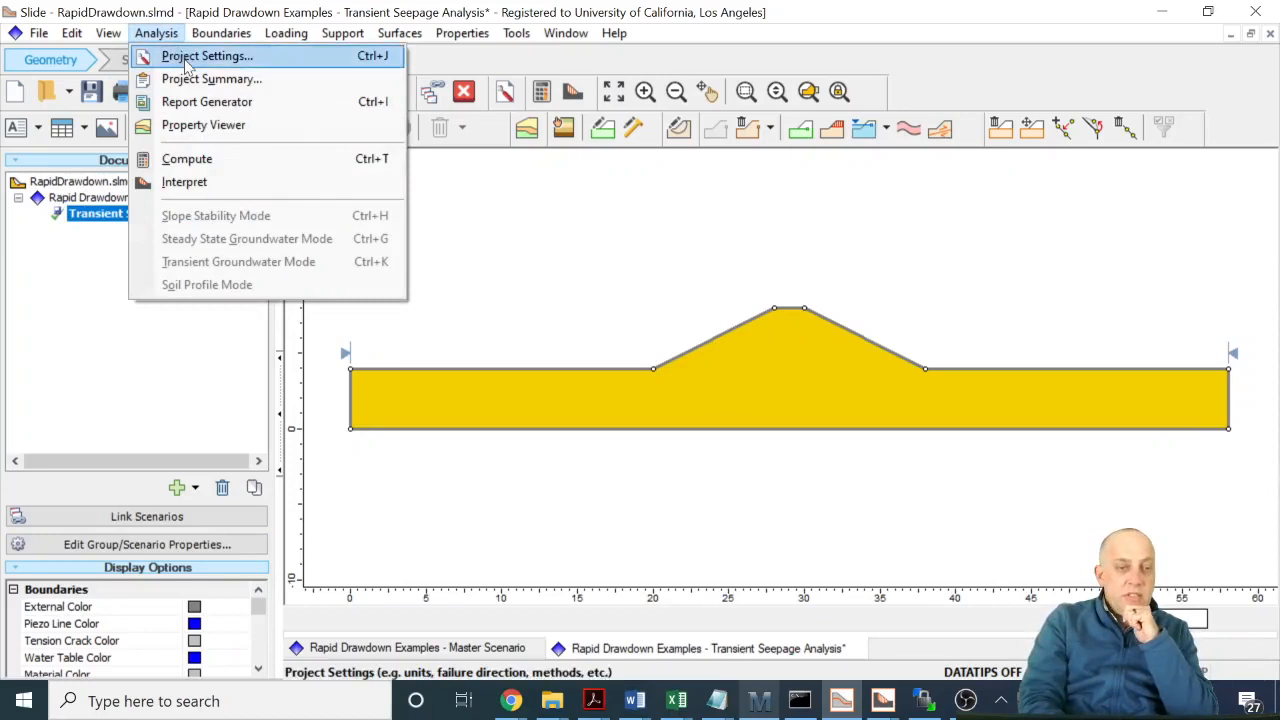
click(184, 57)
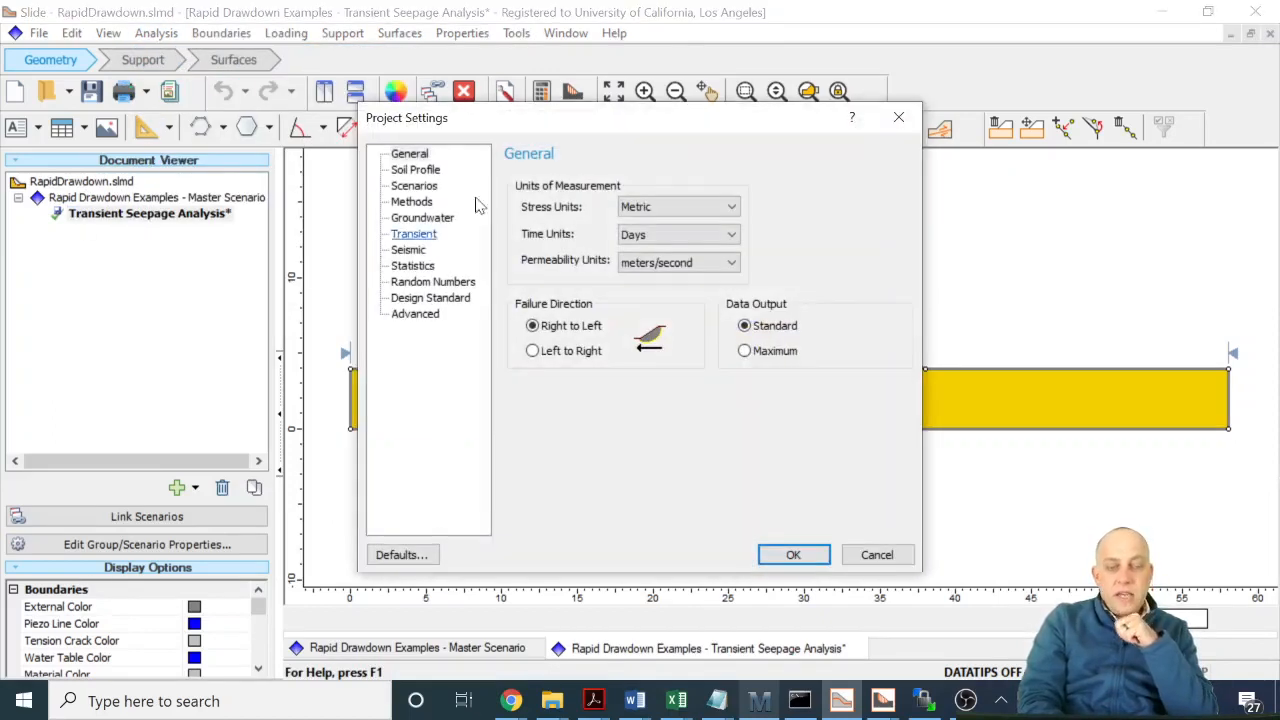
click(425, 218)
click(608, 189)
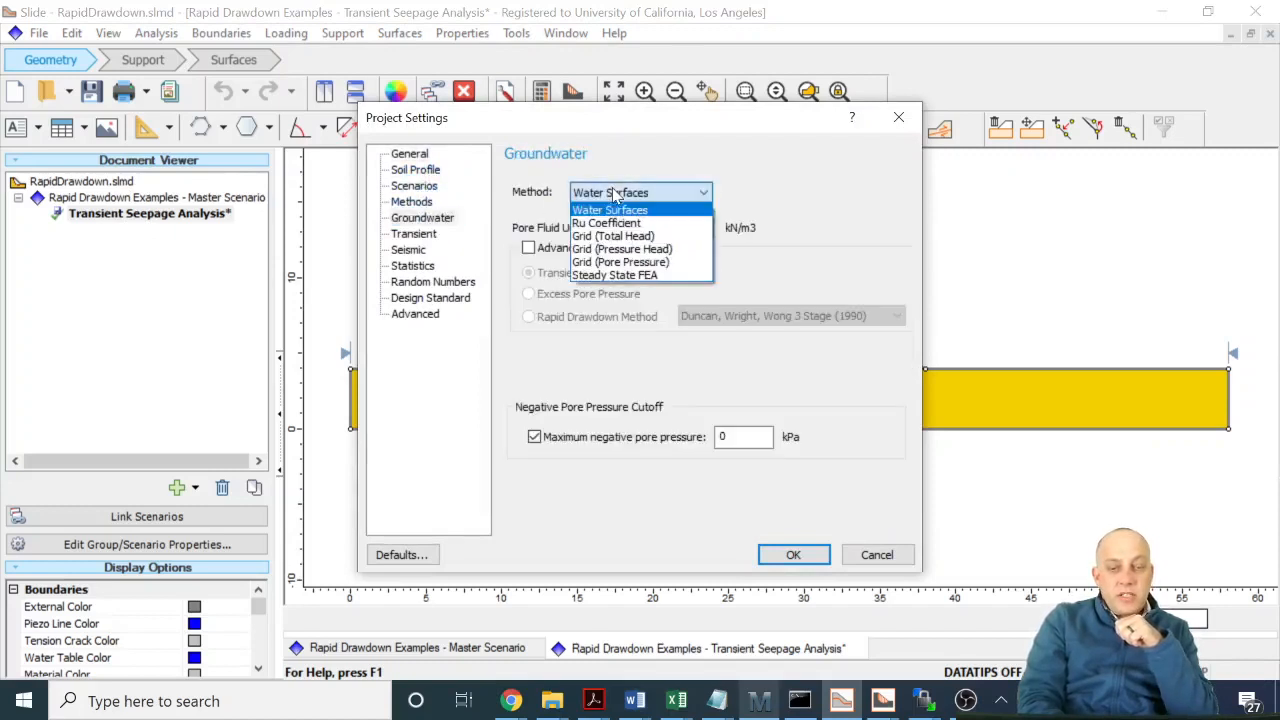
click(614, 280)
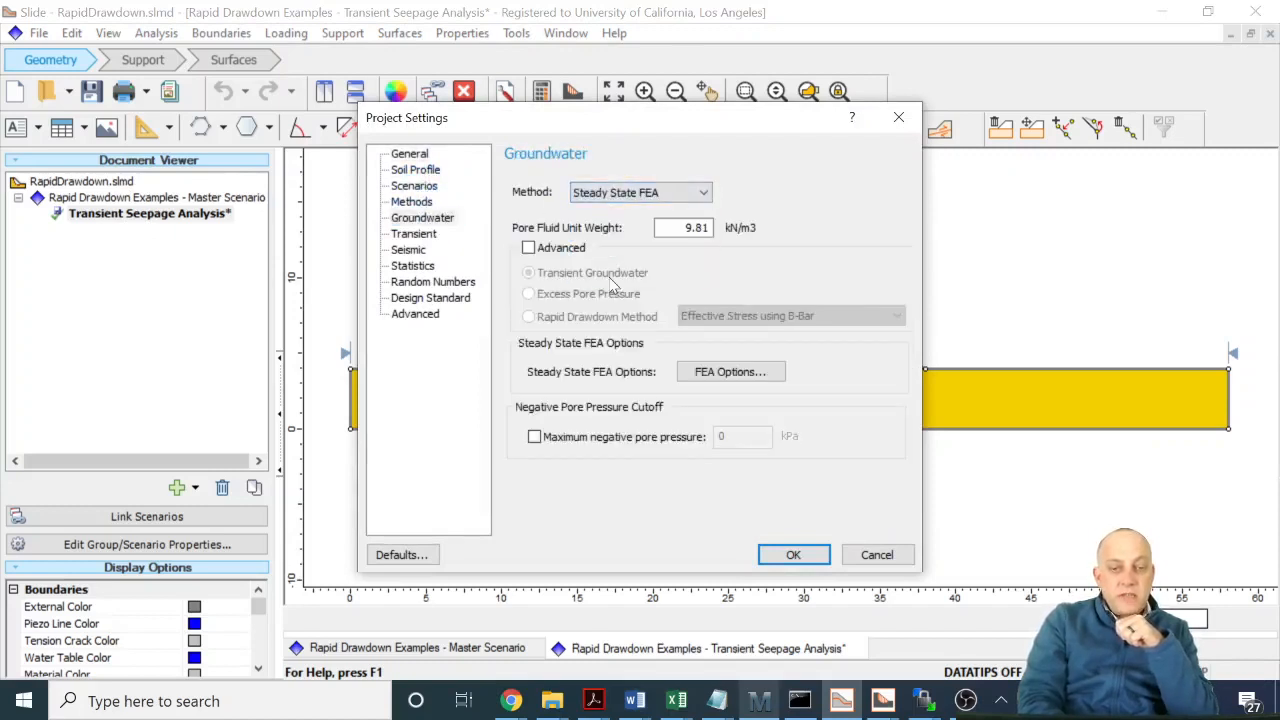
click(529, 248)
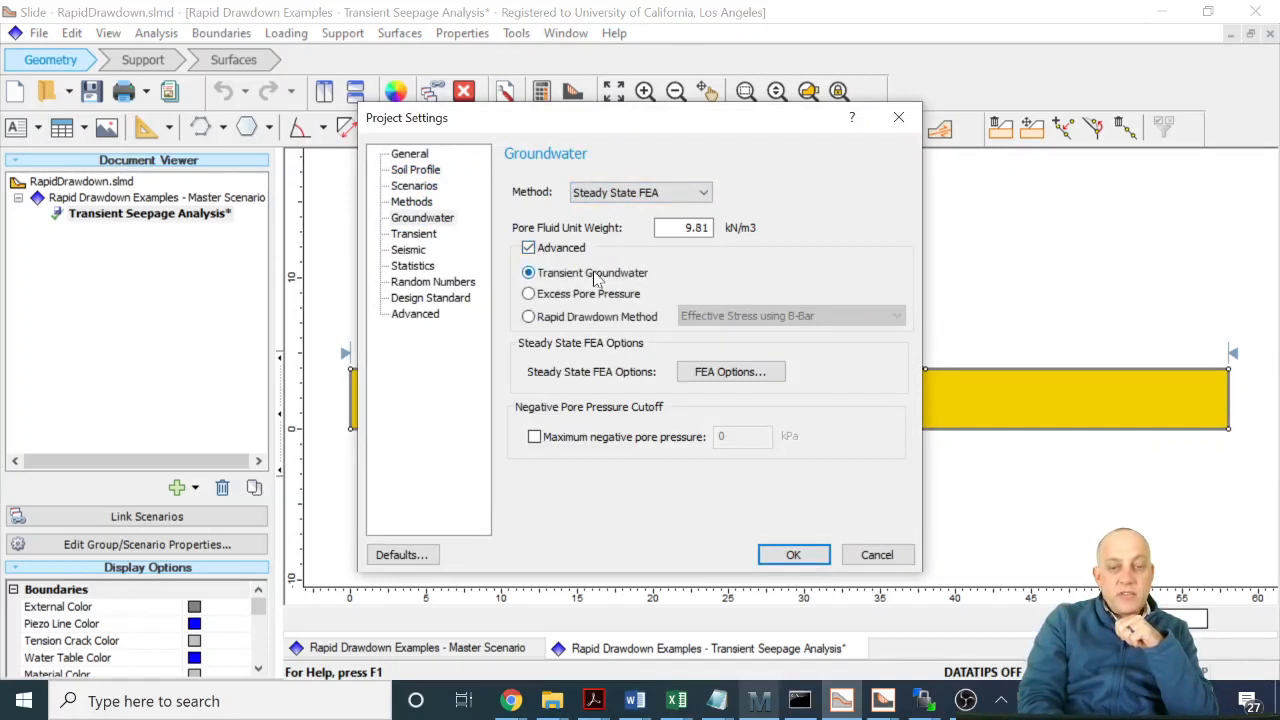
- Define two transient stages, naming the first Initial and the second Final
click(420, 234)
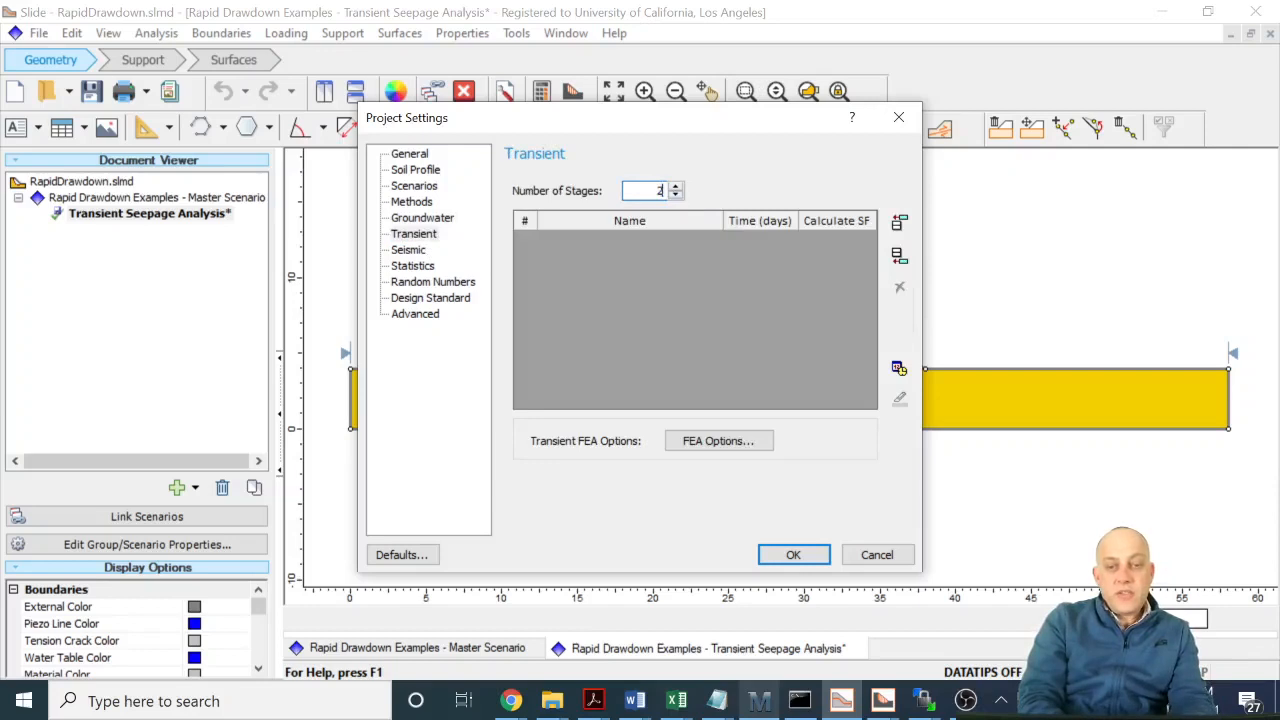
click(695, 228)
click(688, 238)
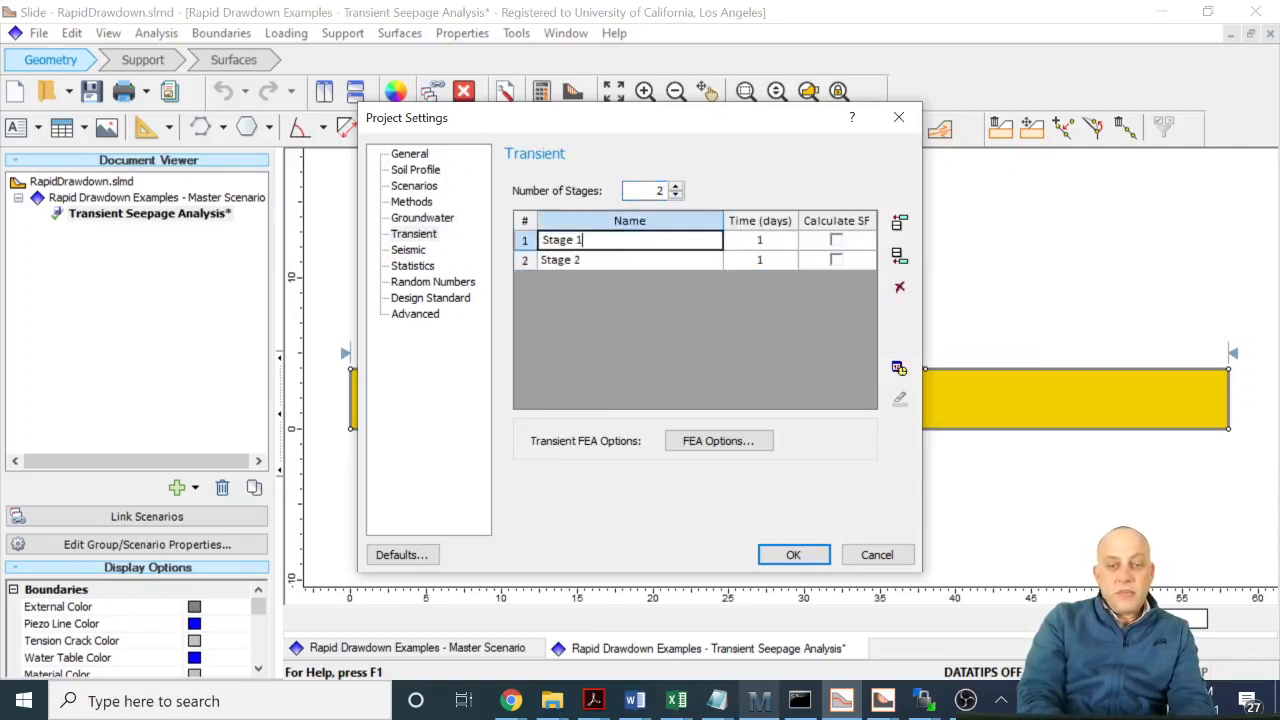
key(ctrl+a)
key(BackSpace)
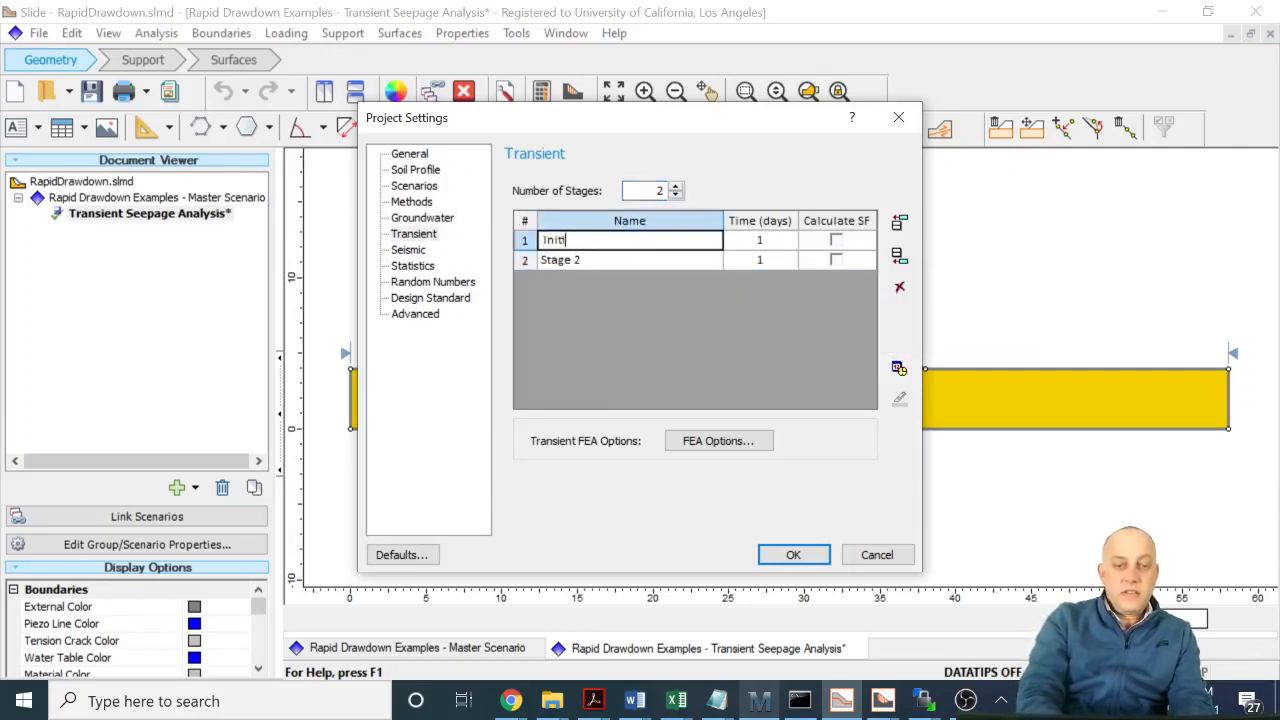
key(Return)
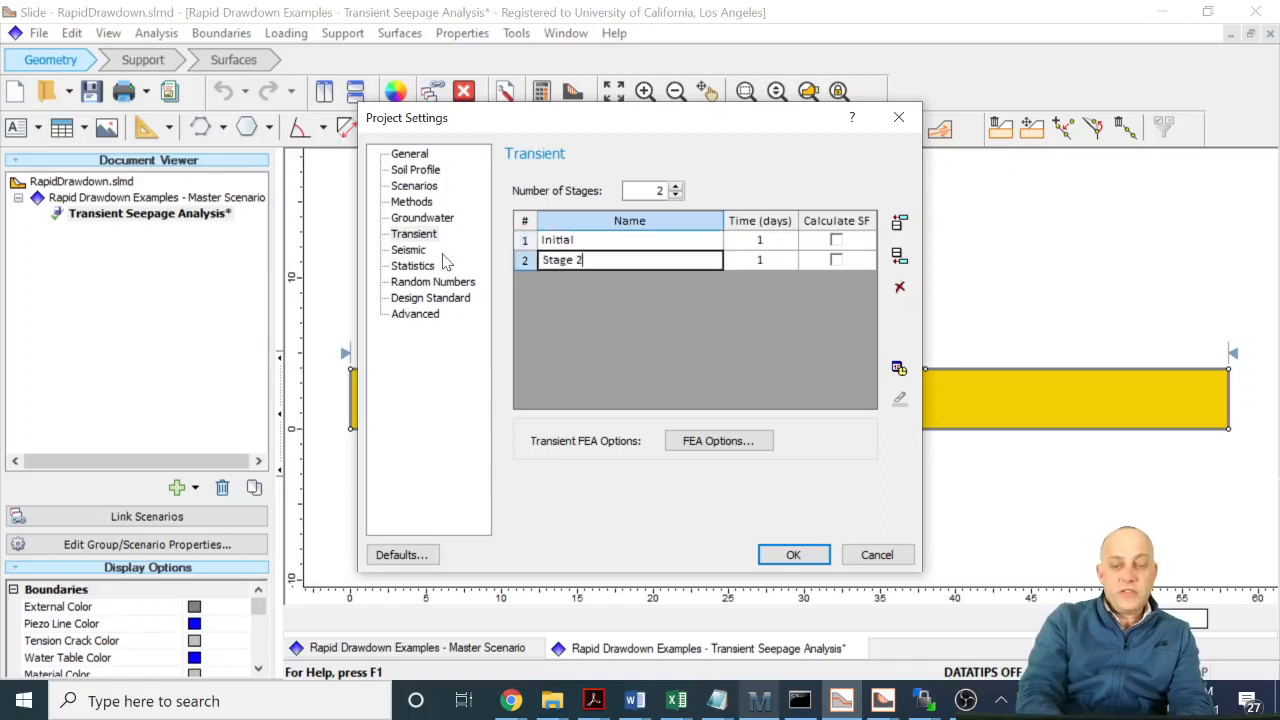
key(ctrl+a)
text(F)
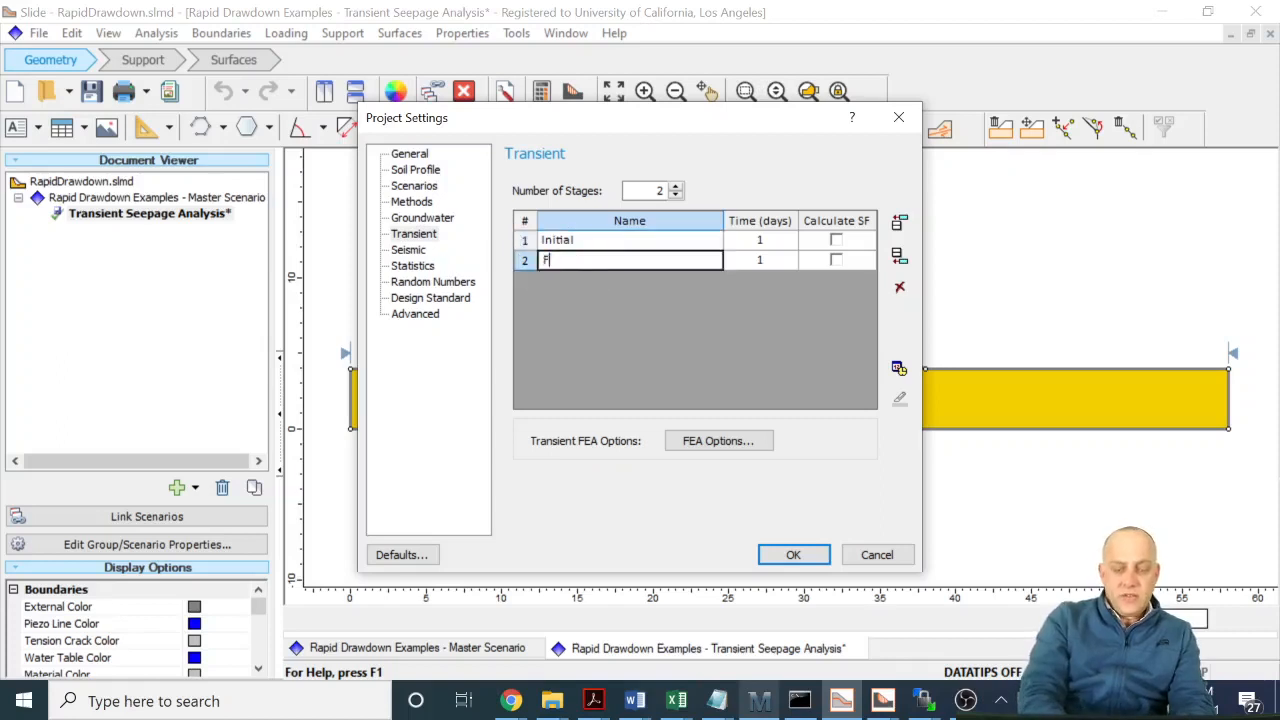
text(inal)
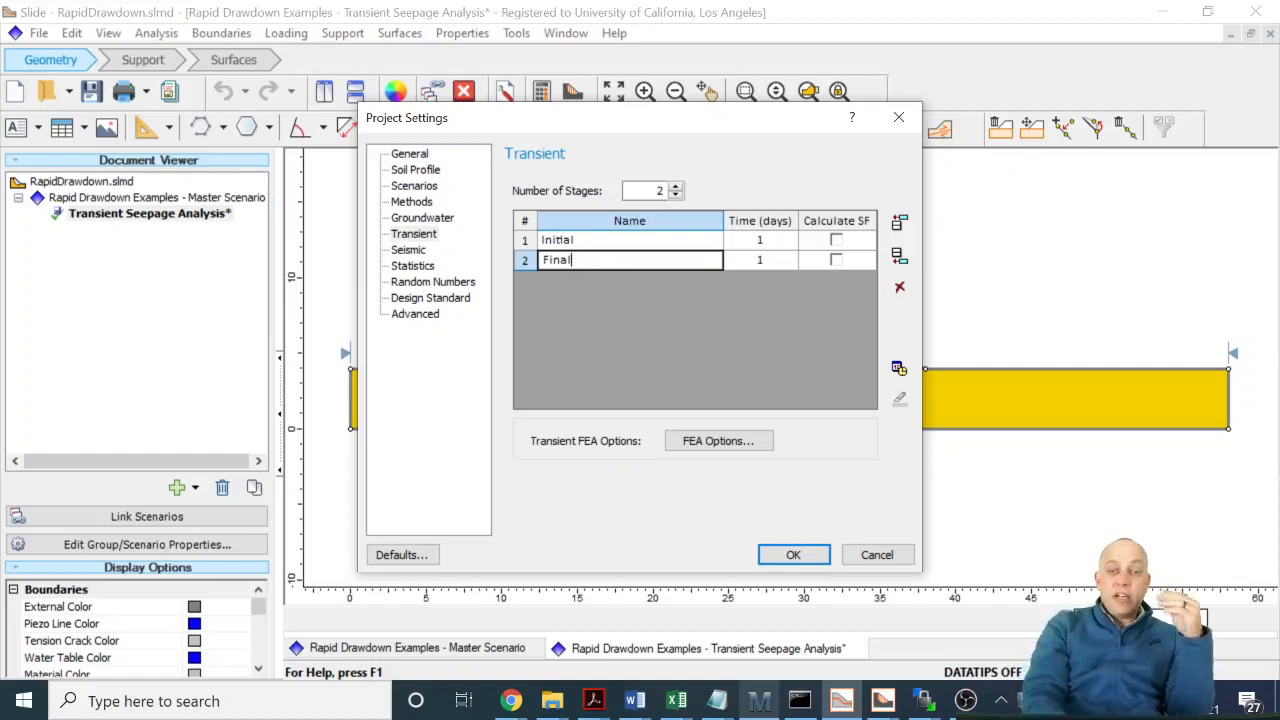
- Set the Initial stage to 0 days and the Final stage to 3 days, with safety factor calculation enabled for both
click(780, 240)
double_click(761, 240)
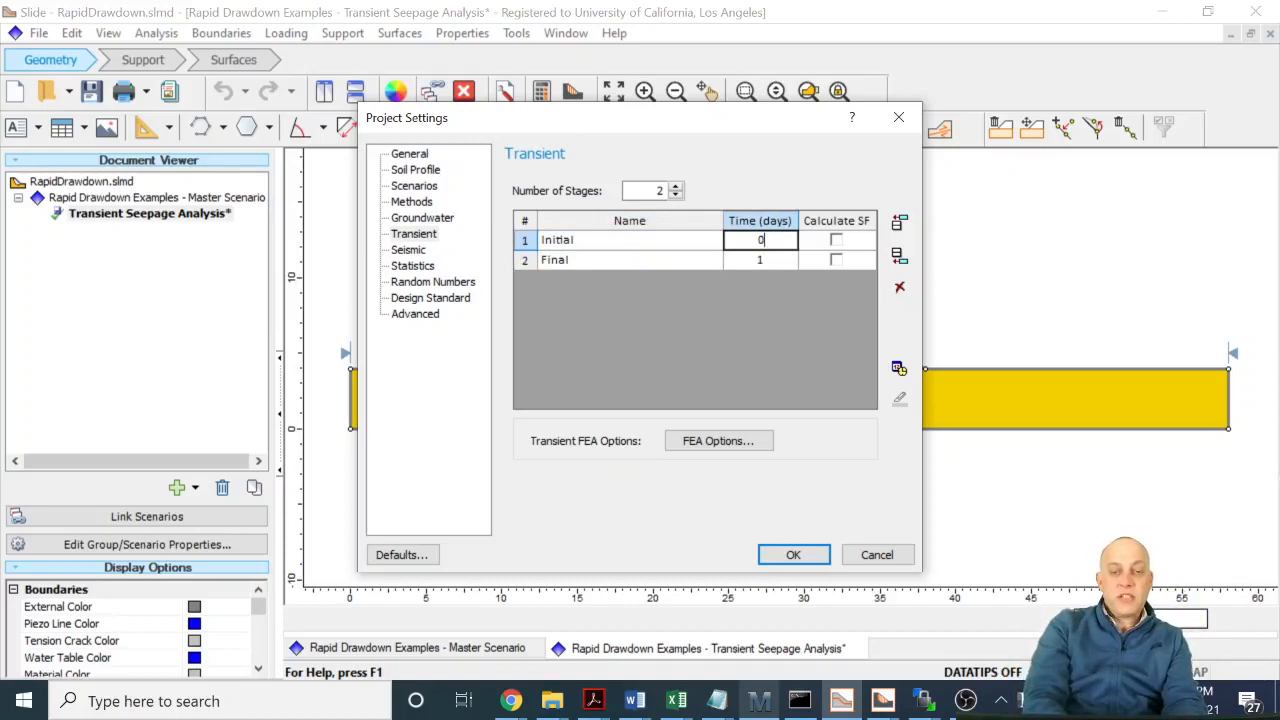
key(Return)
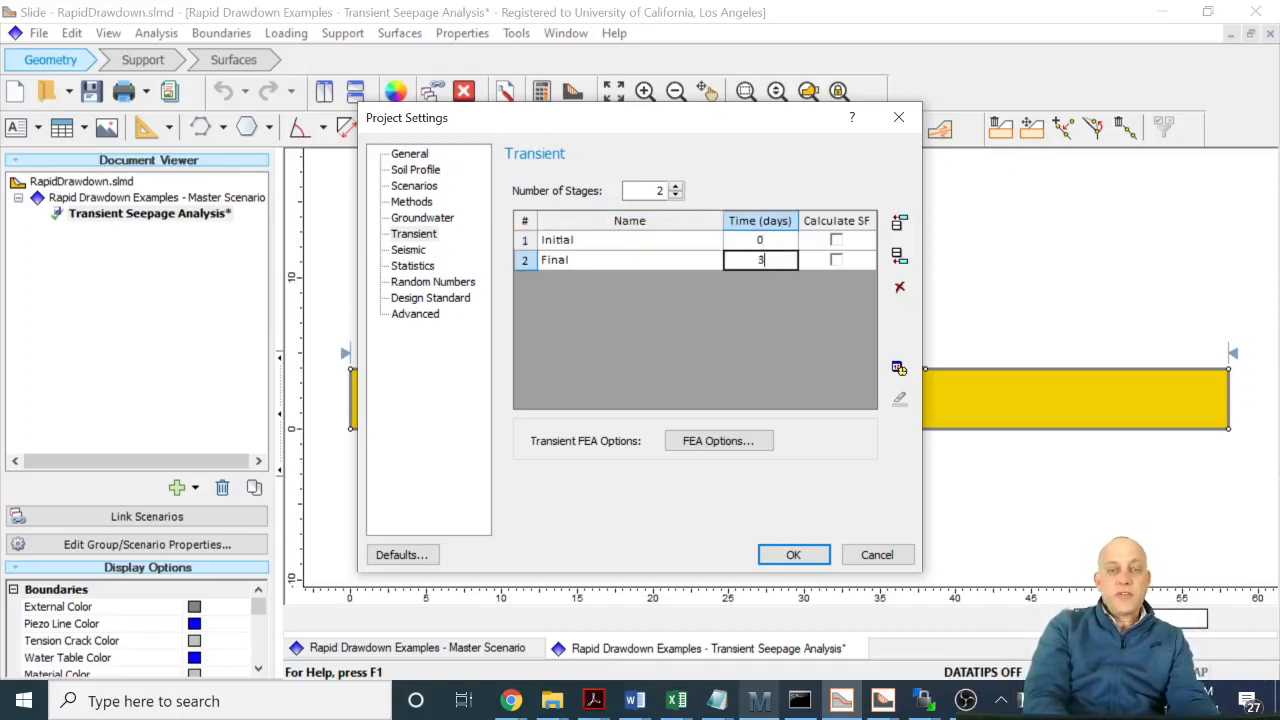
click(837, 241)
click(838, 260)
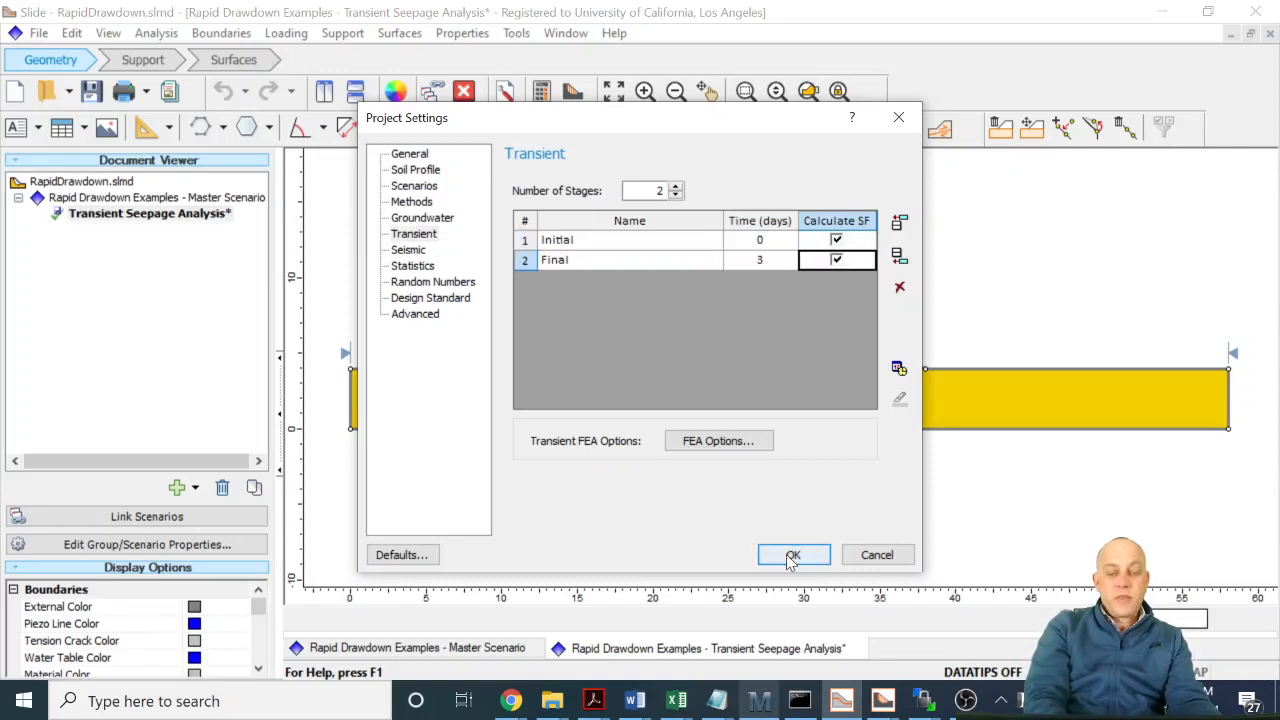
- Make Spencer the only selected analysis method, disabling Bishop simplified and Janbu simplified, and accept the project settings
click(412, 202)
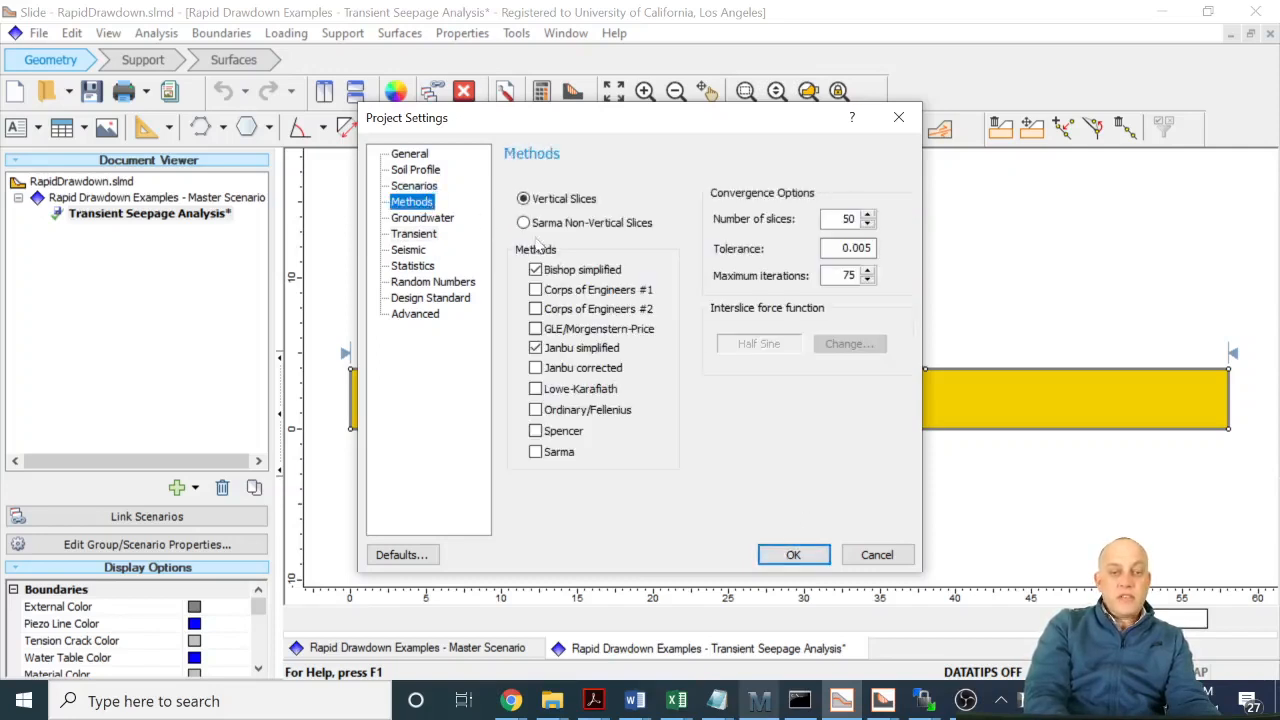
click(534, 431)
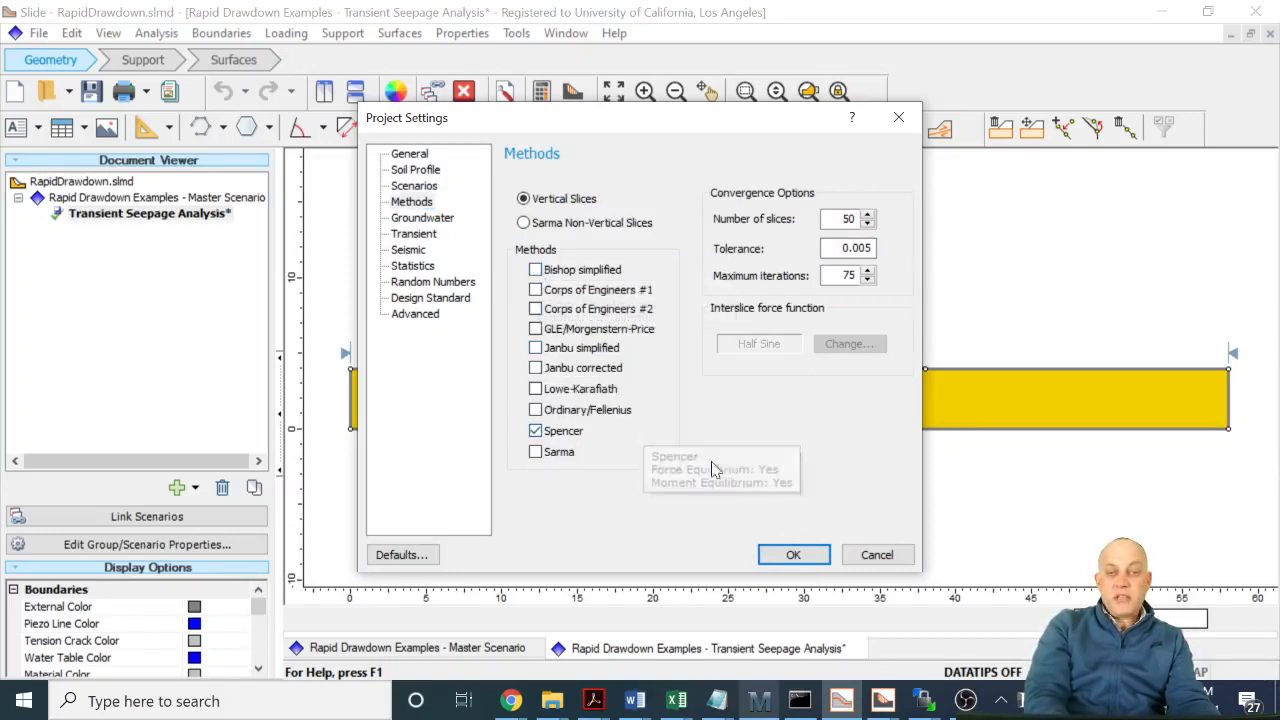
click(790, 556)
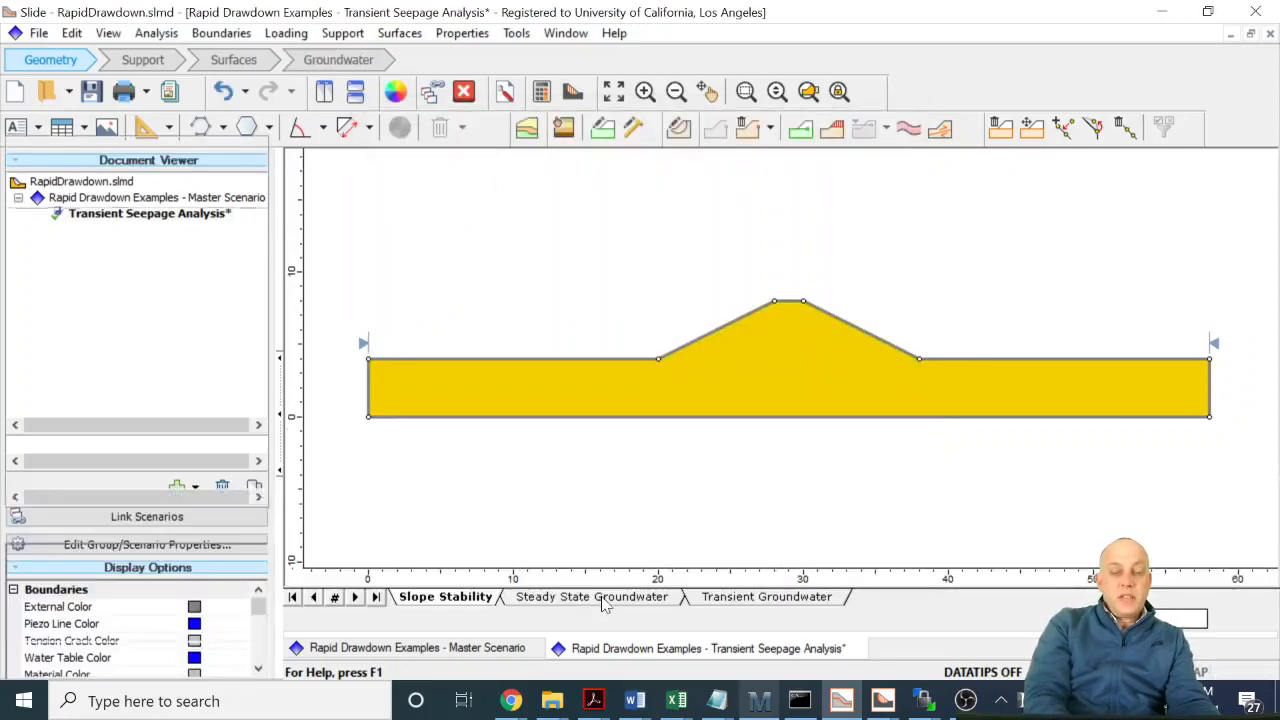
- In the steady state groundwater model, discretize and mesh the section with about 15000 three-noded triangle elements
click(601, 598)
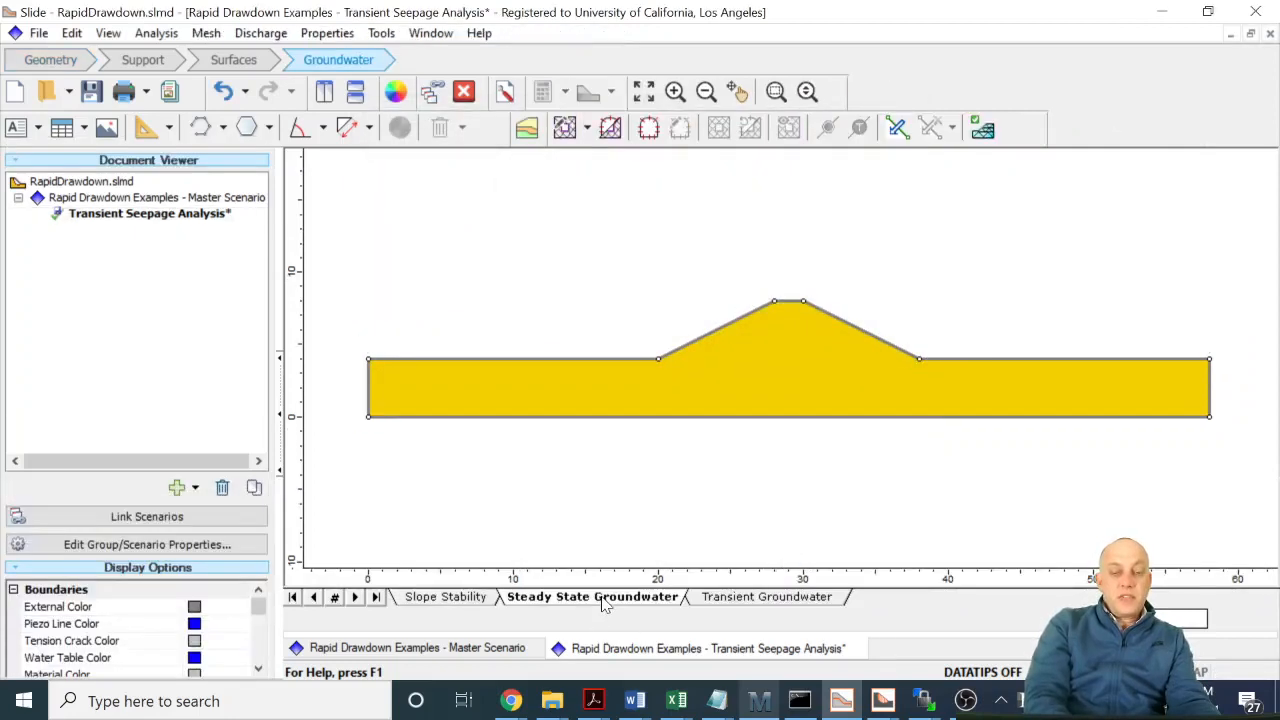
click(566, 129)
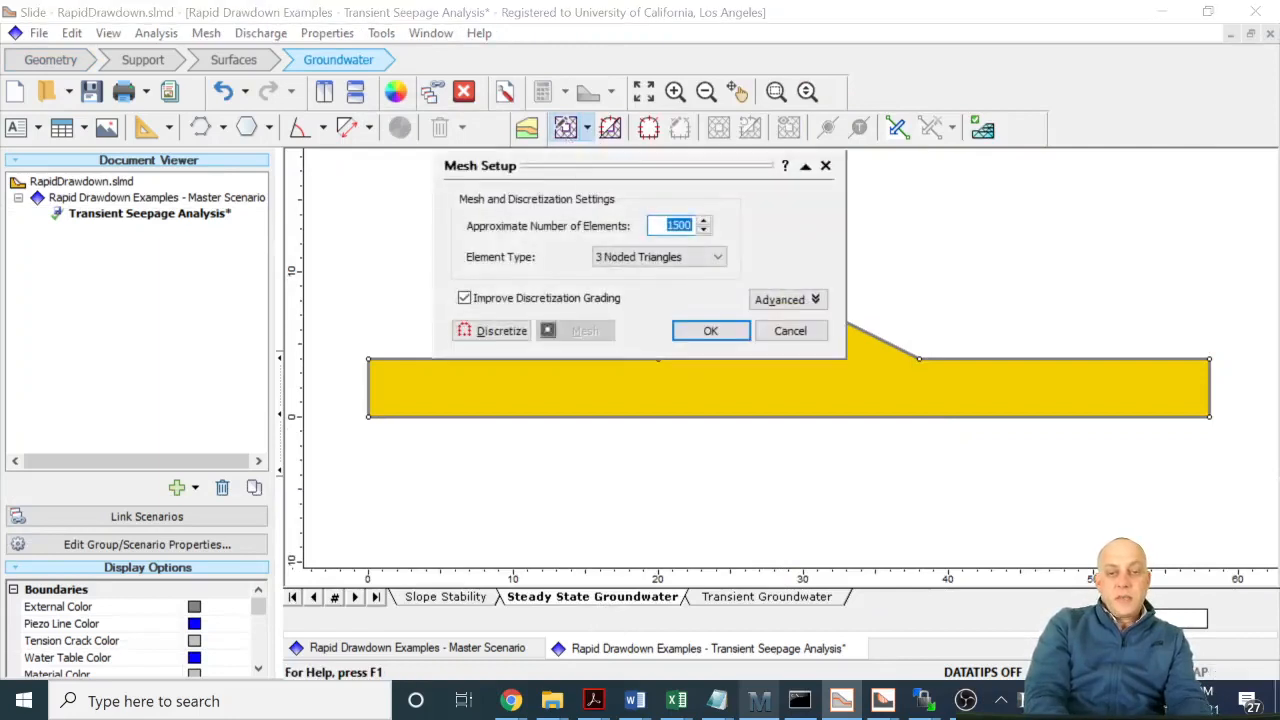
text(15000)
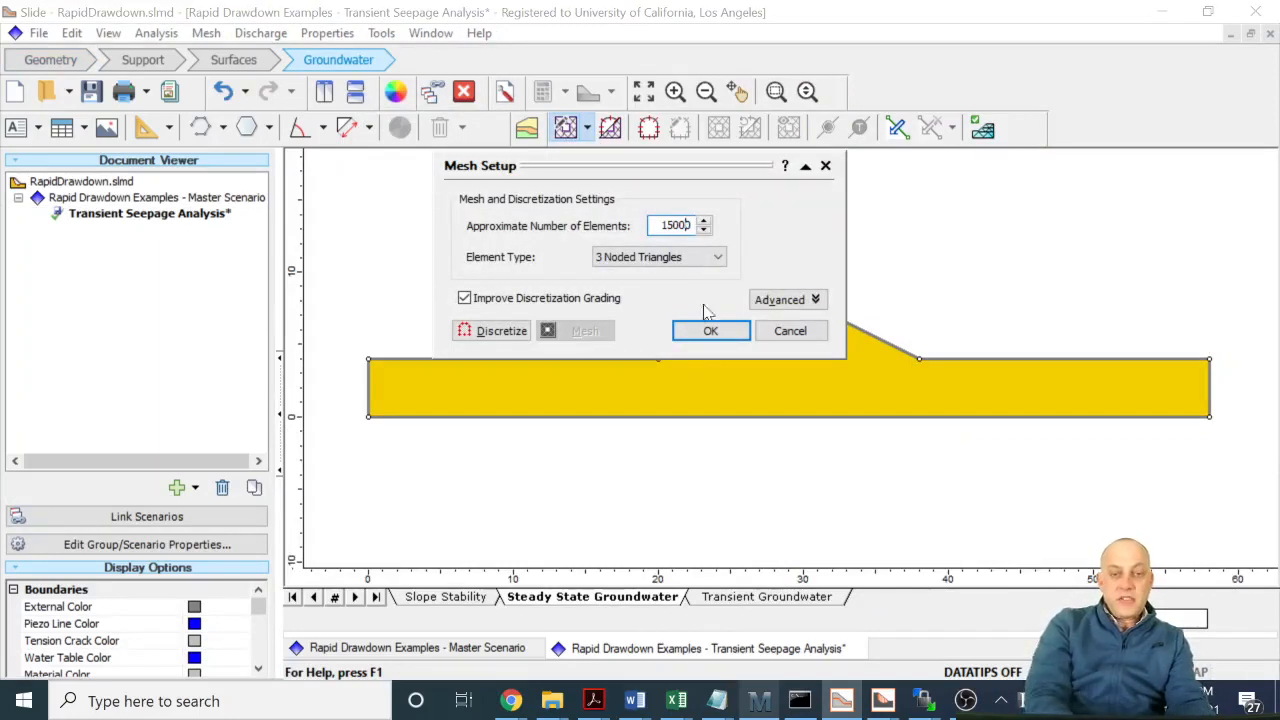
click(510, 331)
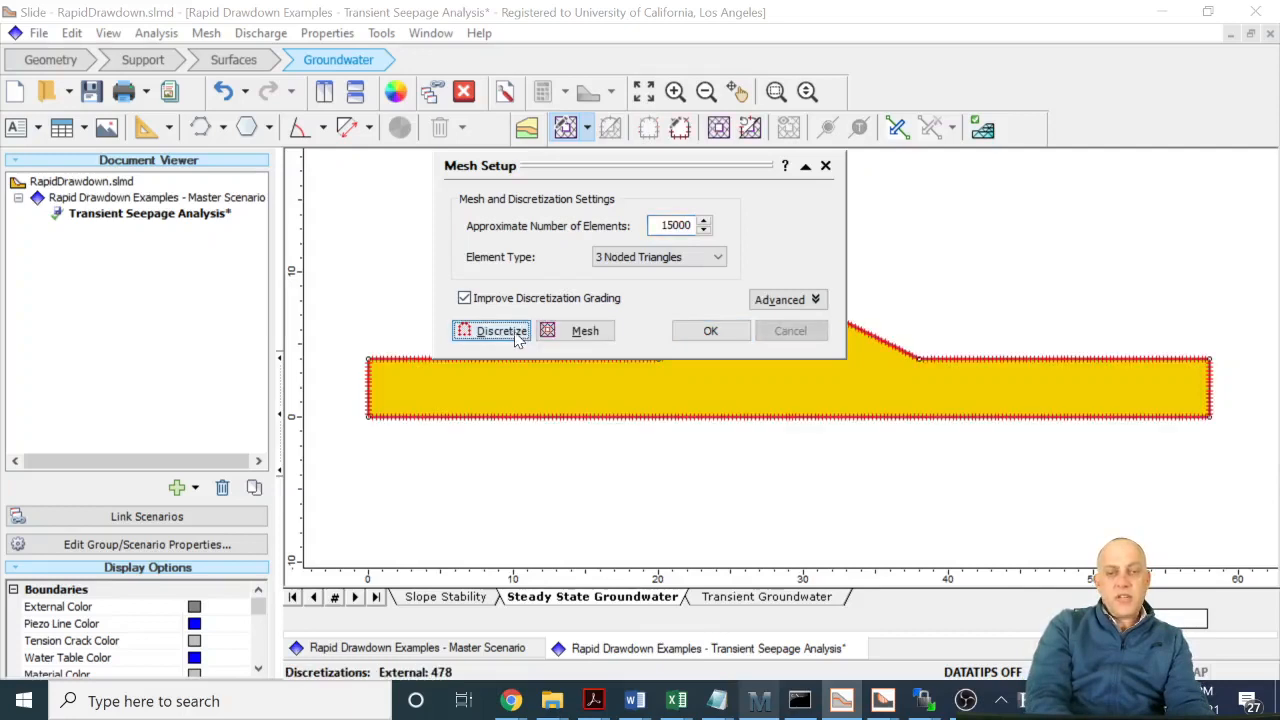
click(561, 333)
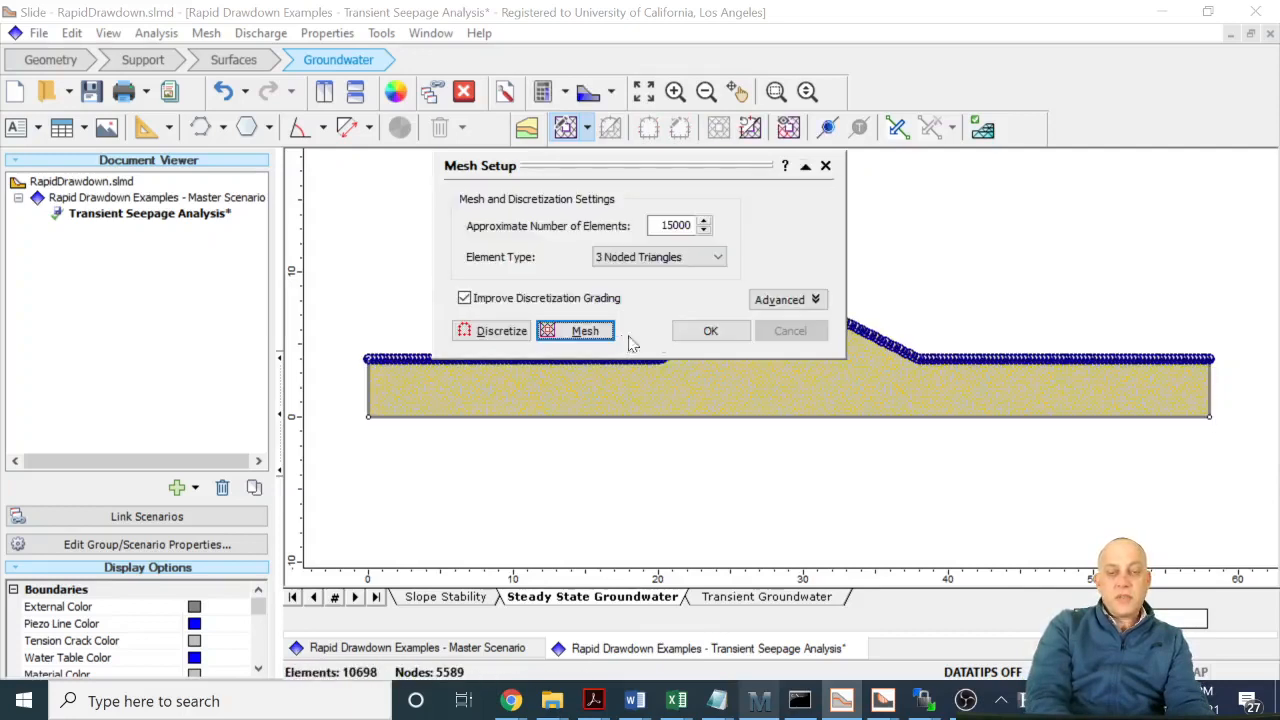
click(700, 334)
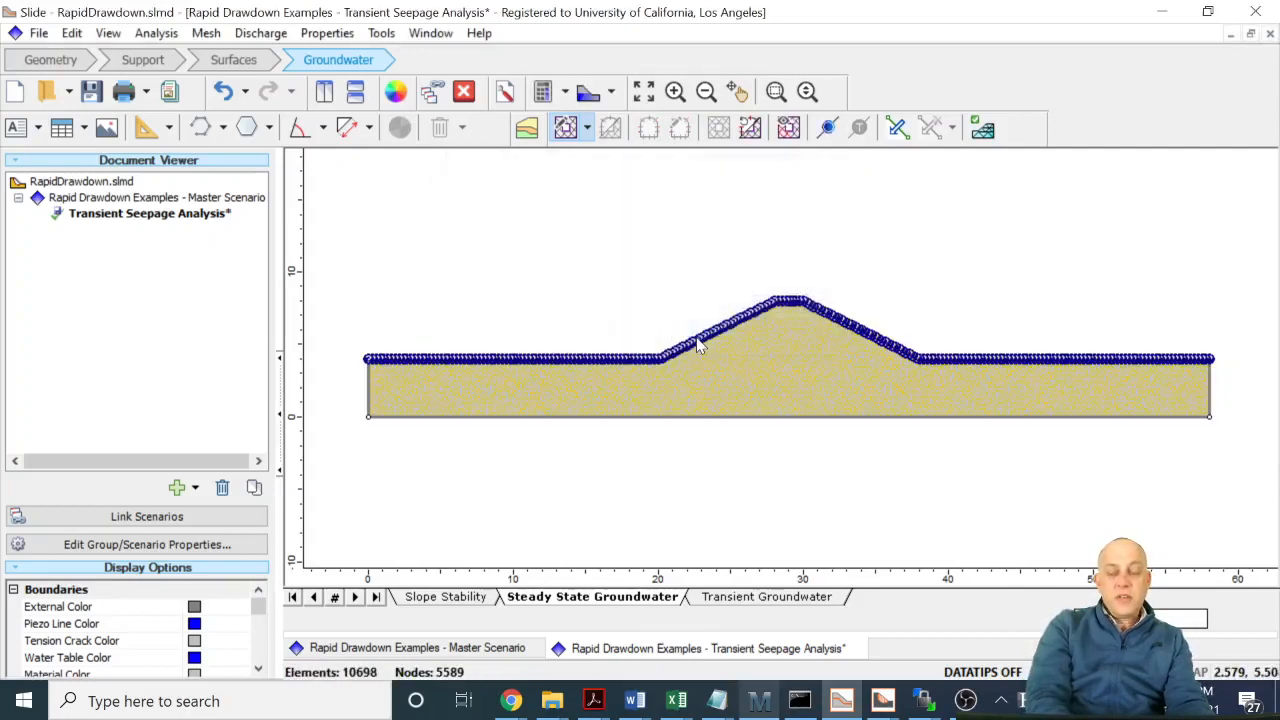
- View the meshed section in the transient and steady state groundwater modes and return to slope stability mode
click(762, 598)
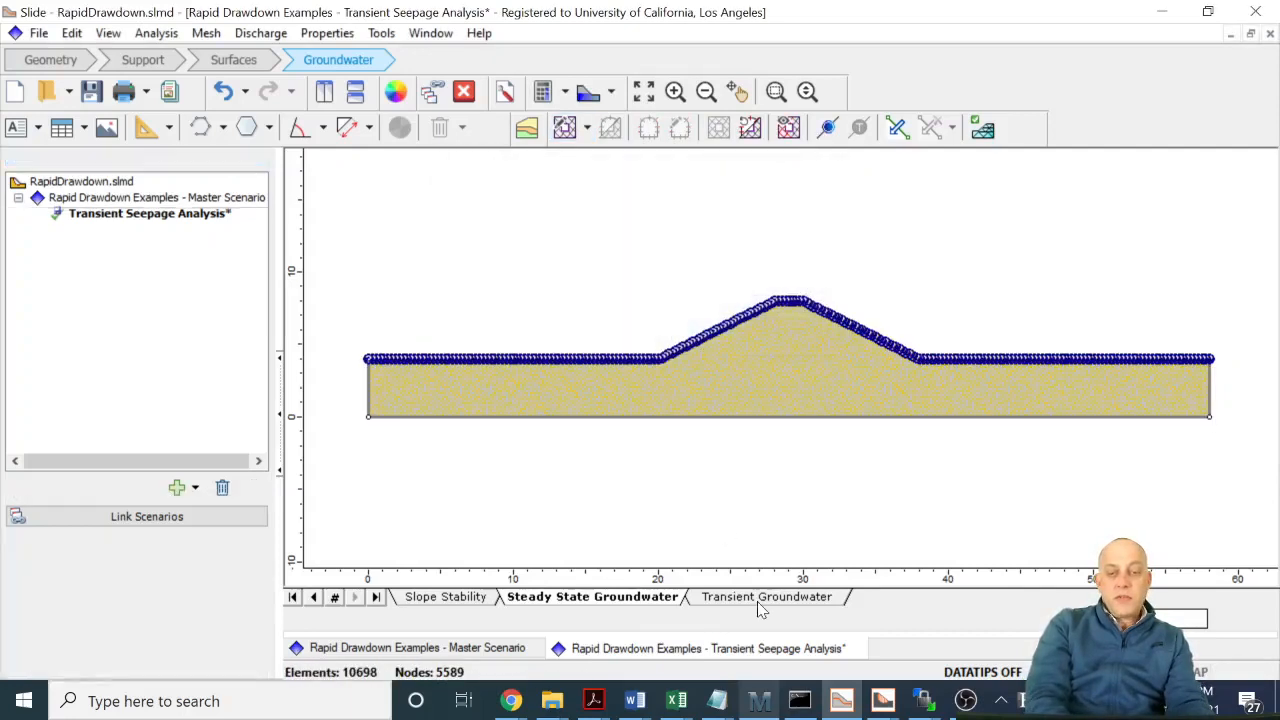
click(629, 597)
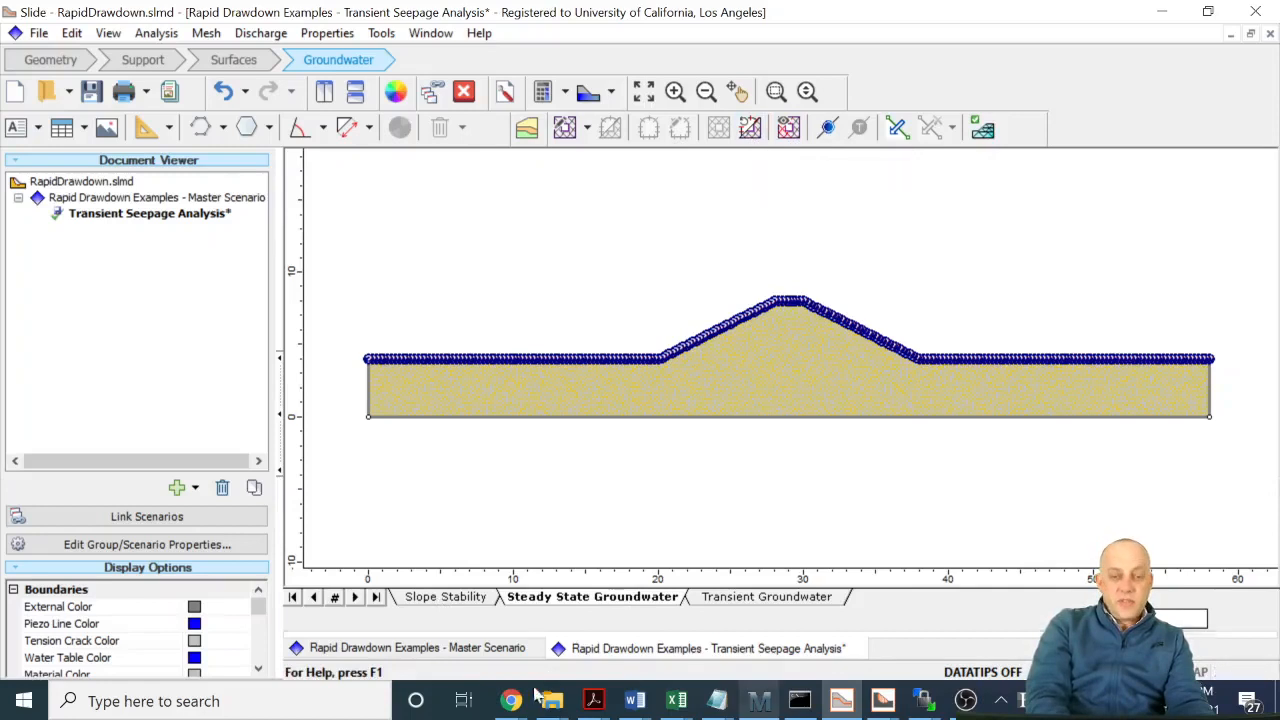
click(446, 597)
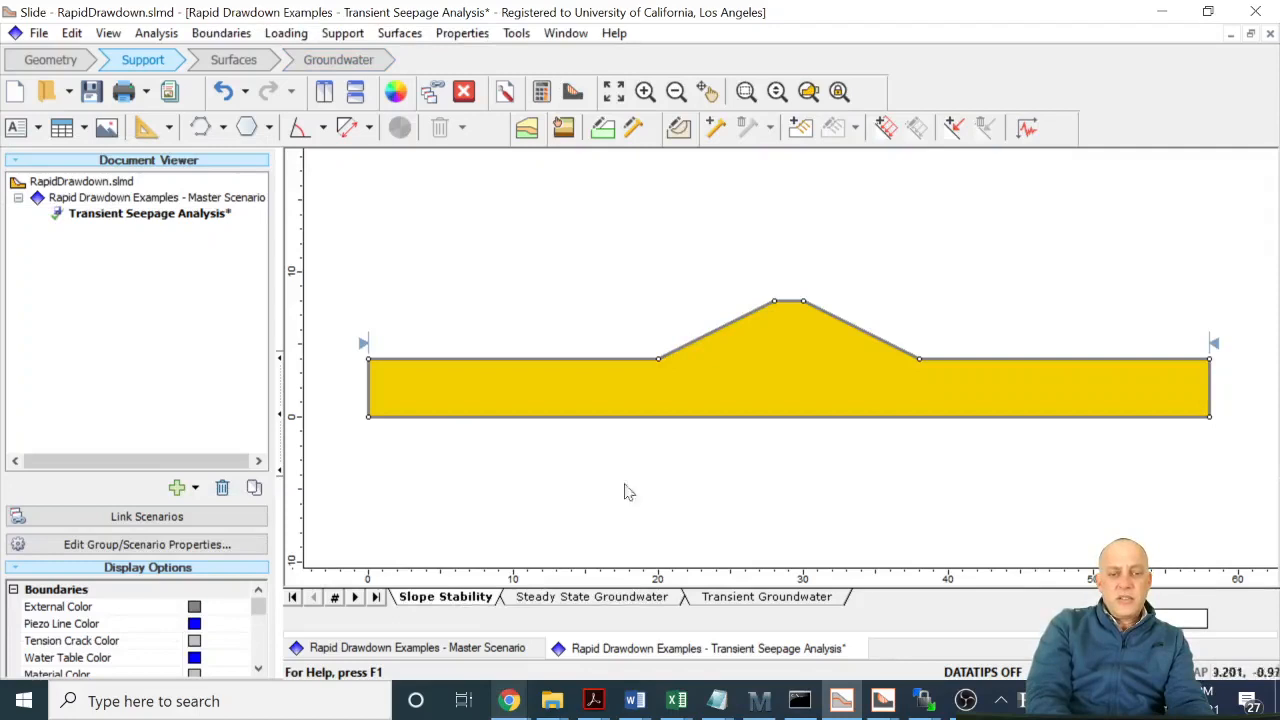
- Remove the existing mesh from the steady state groundwater model and reset its discretizations
click(566, 598)
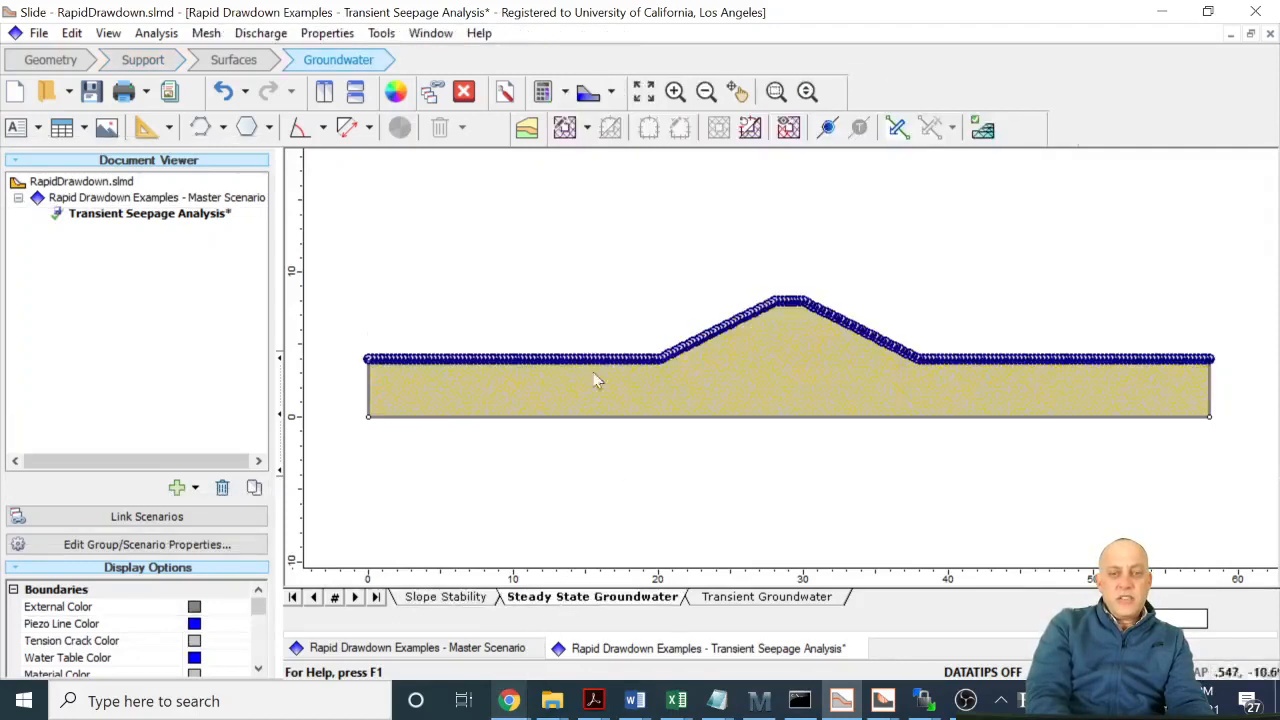
click(568, 137)
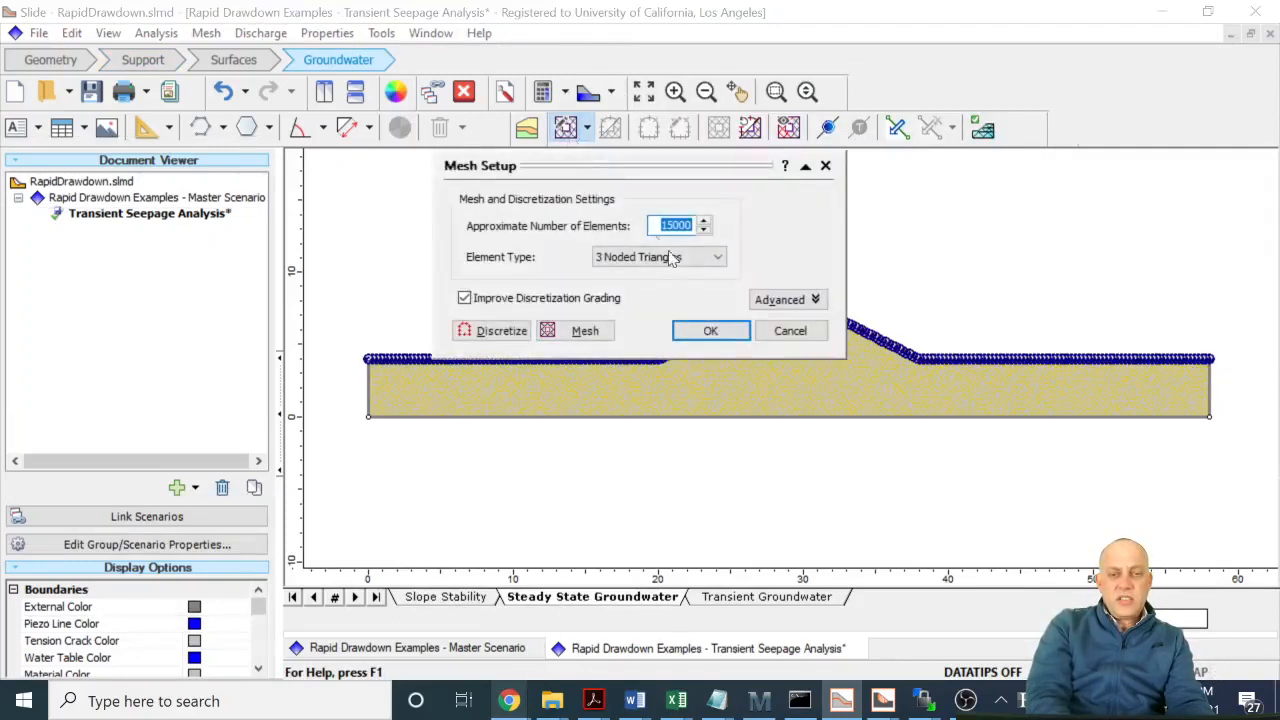
click(586, 331)
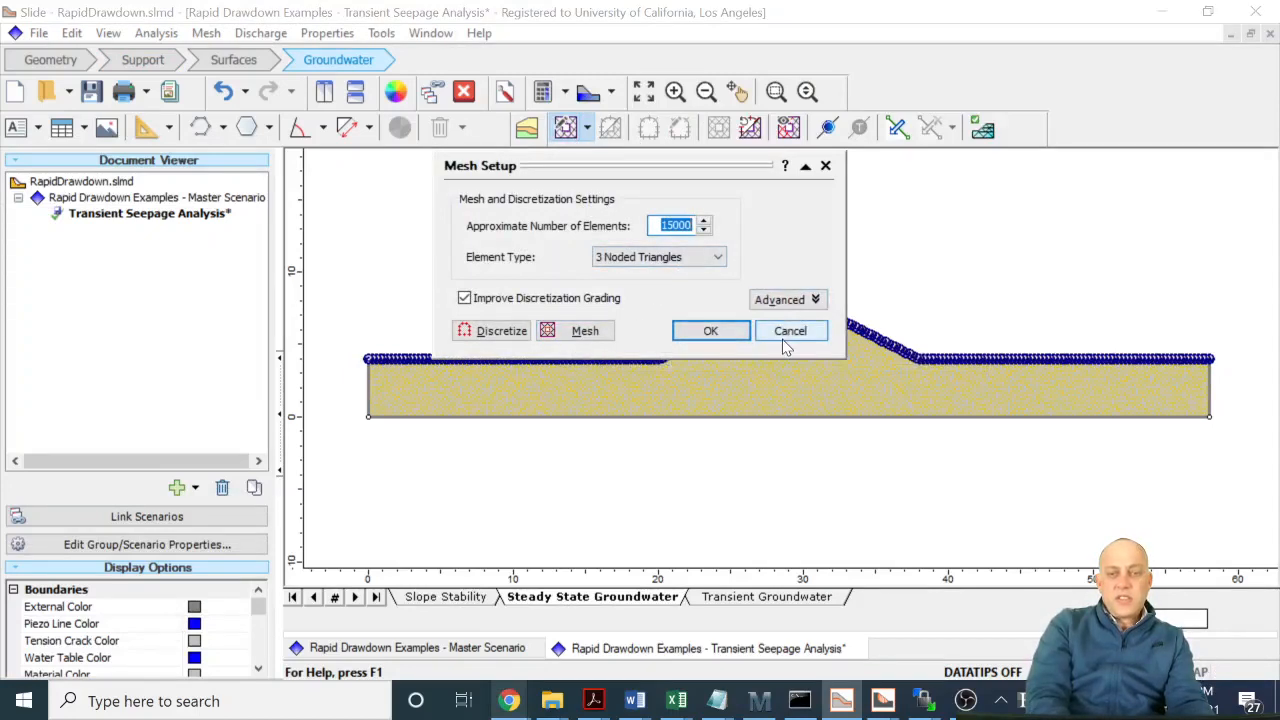
click(784, 340)
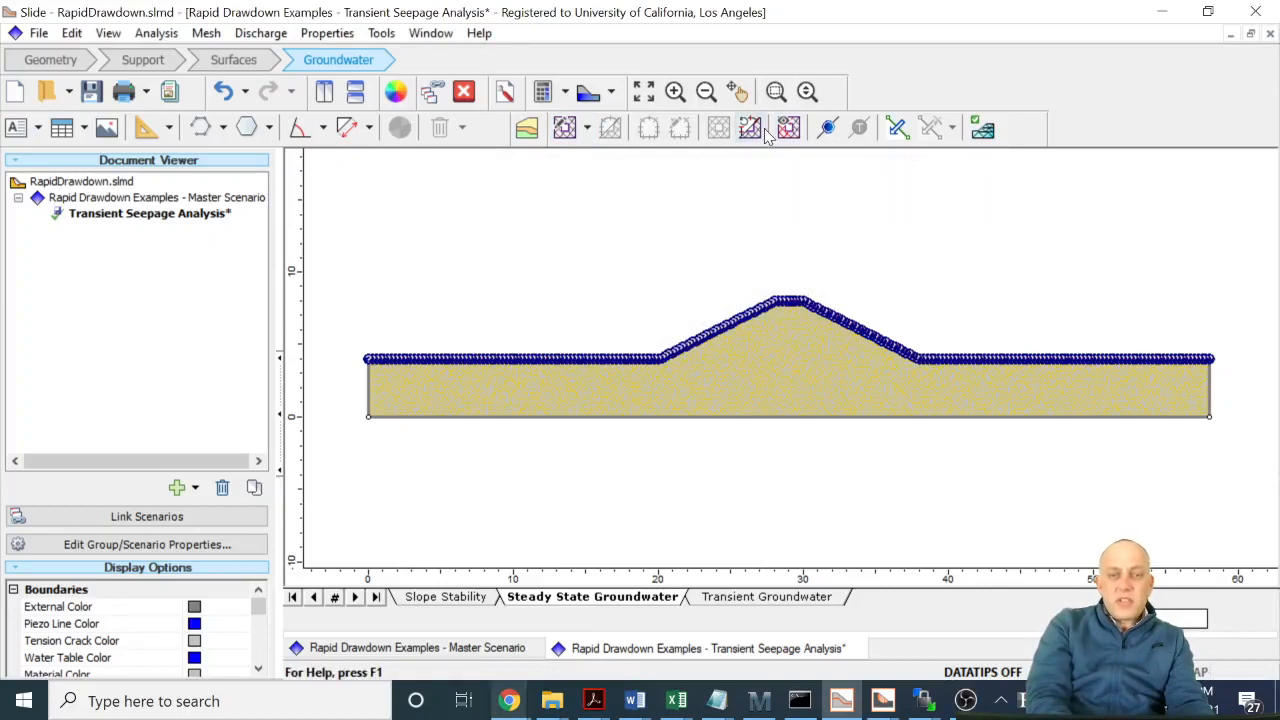
click(752, 133)
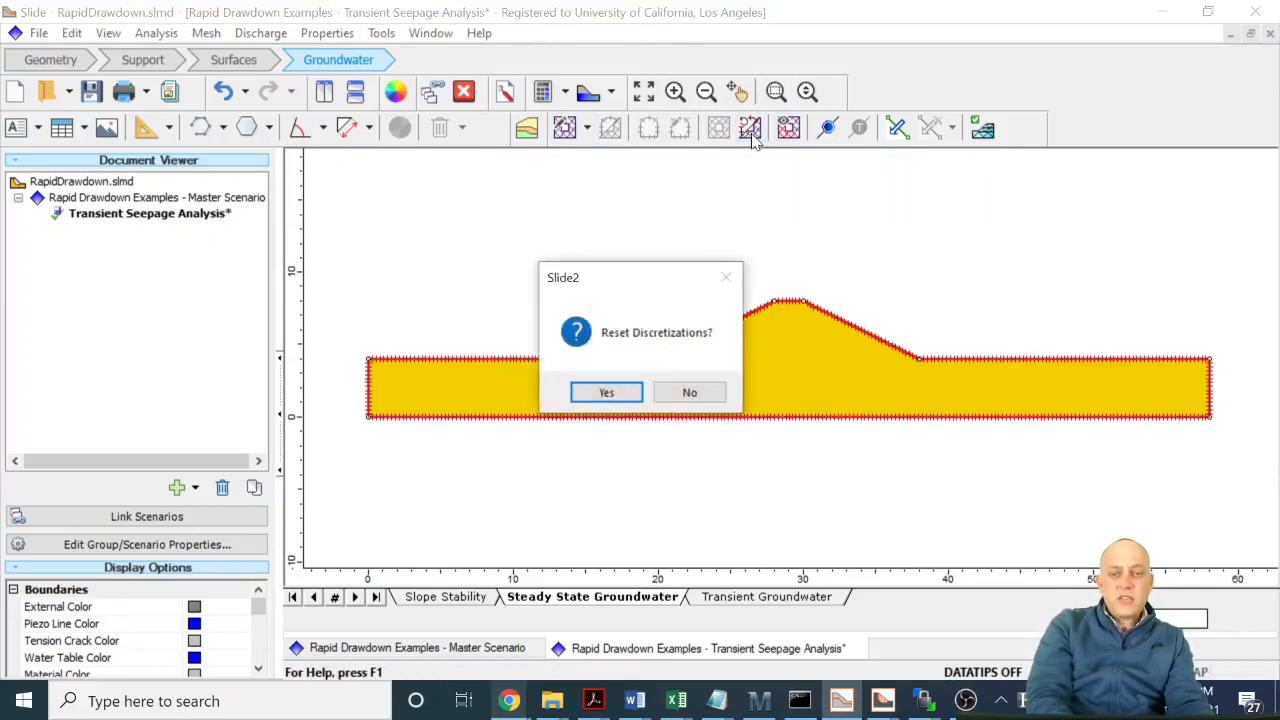
click(616, 395)
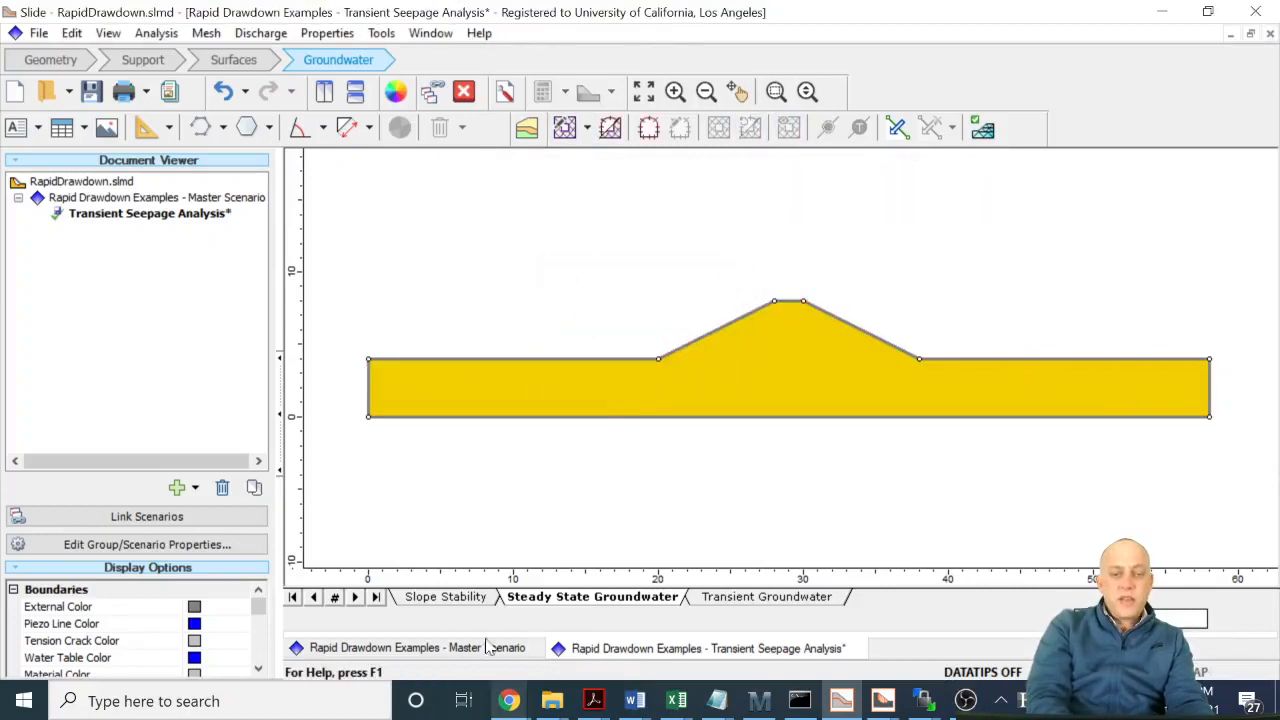
- In the slope stability geometry, add a boundary vertex on the embankment's left slope at about (26, 7)
click(447, 597)
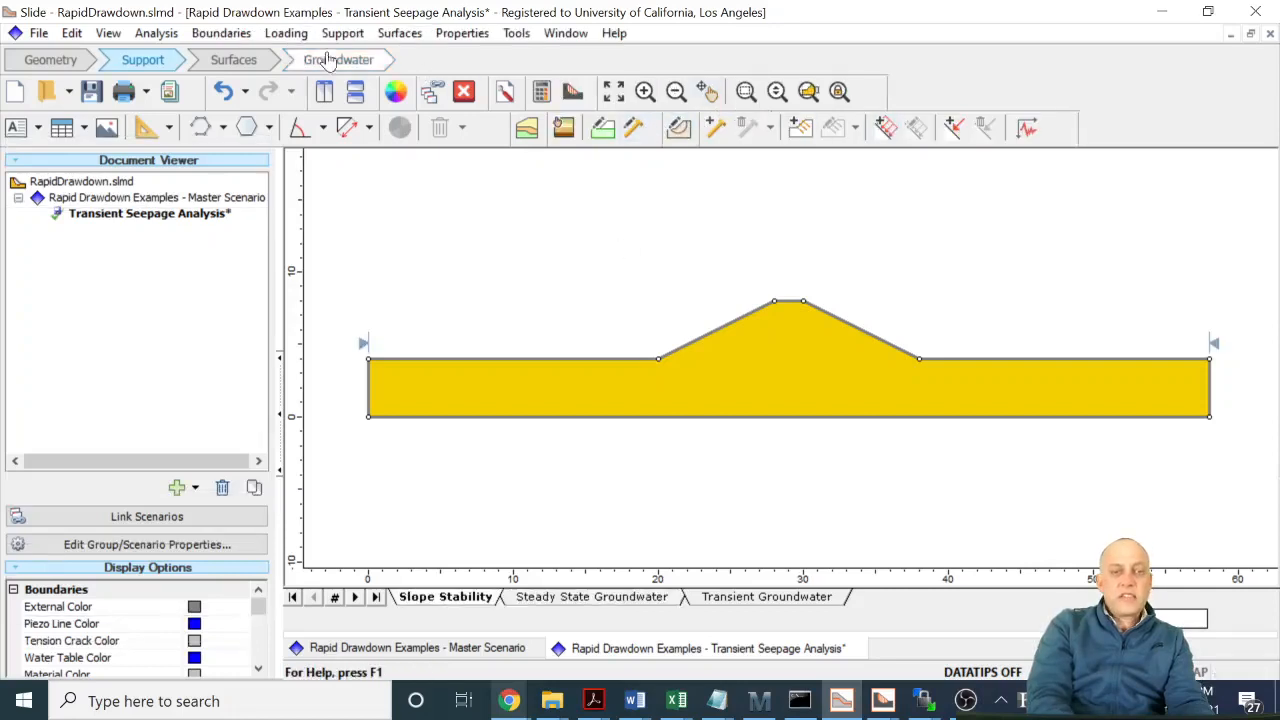
click(50, 61)
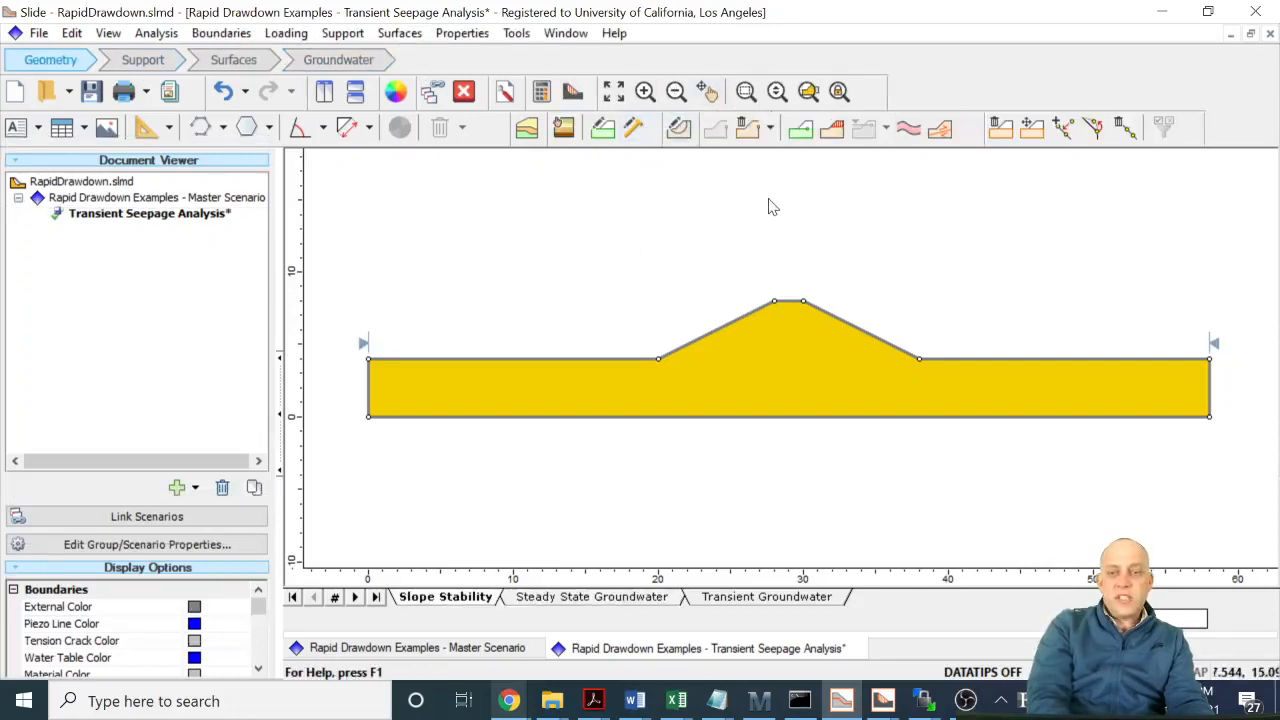
click(1066, 128)
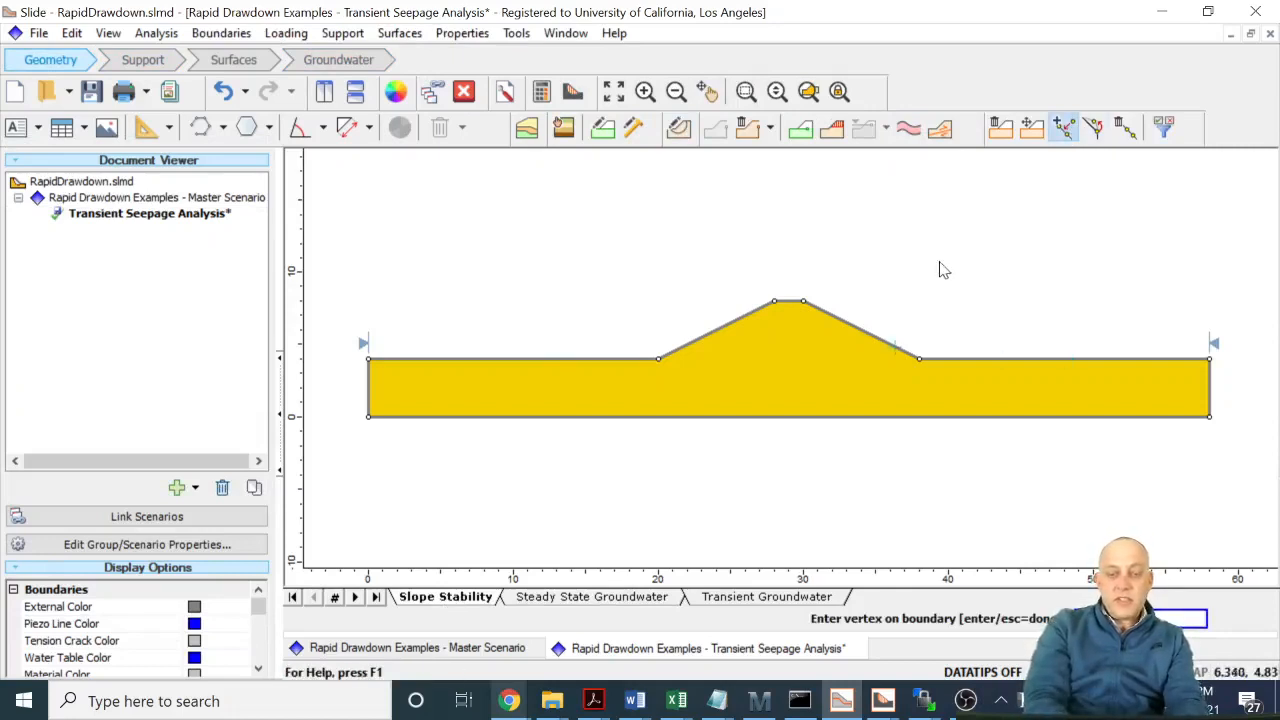
key(Return)
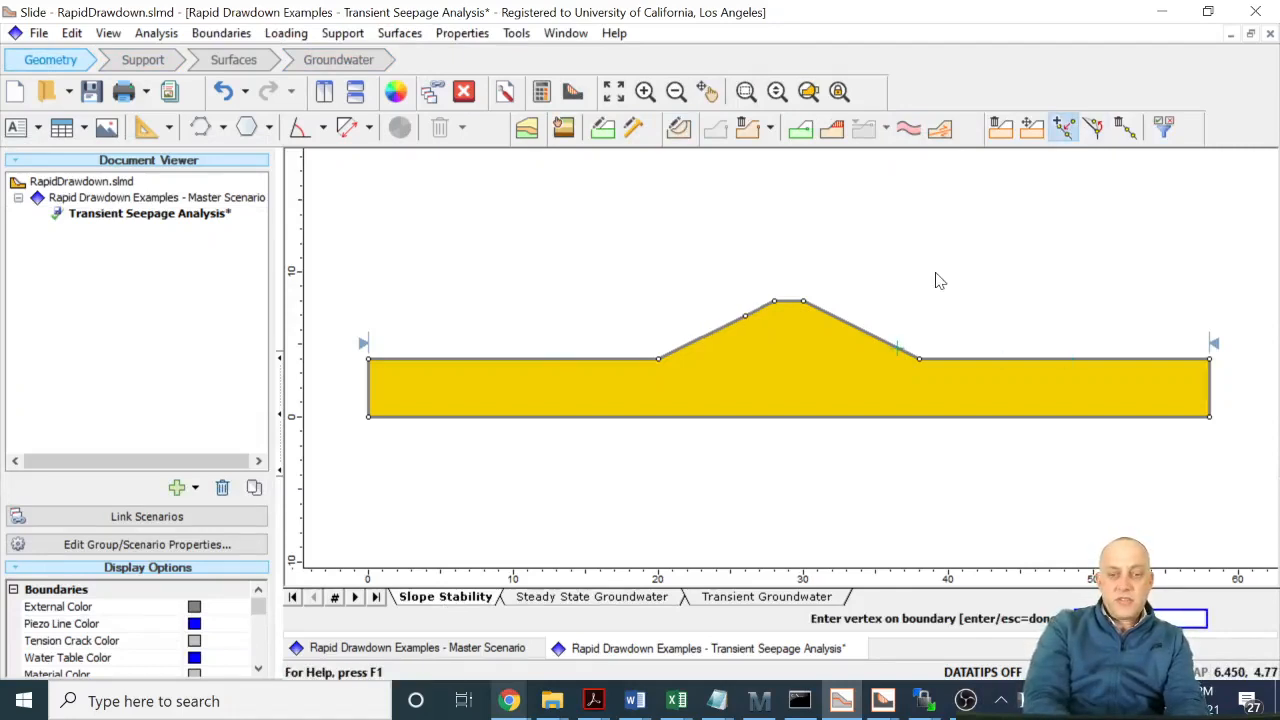
- Discretize and mesh the revised section in the steady state groundwater model, using about 15000 three-noded triangles
click(613, 597)
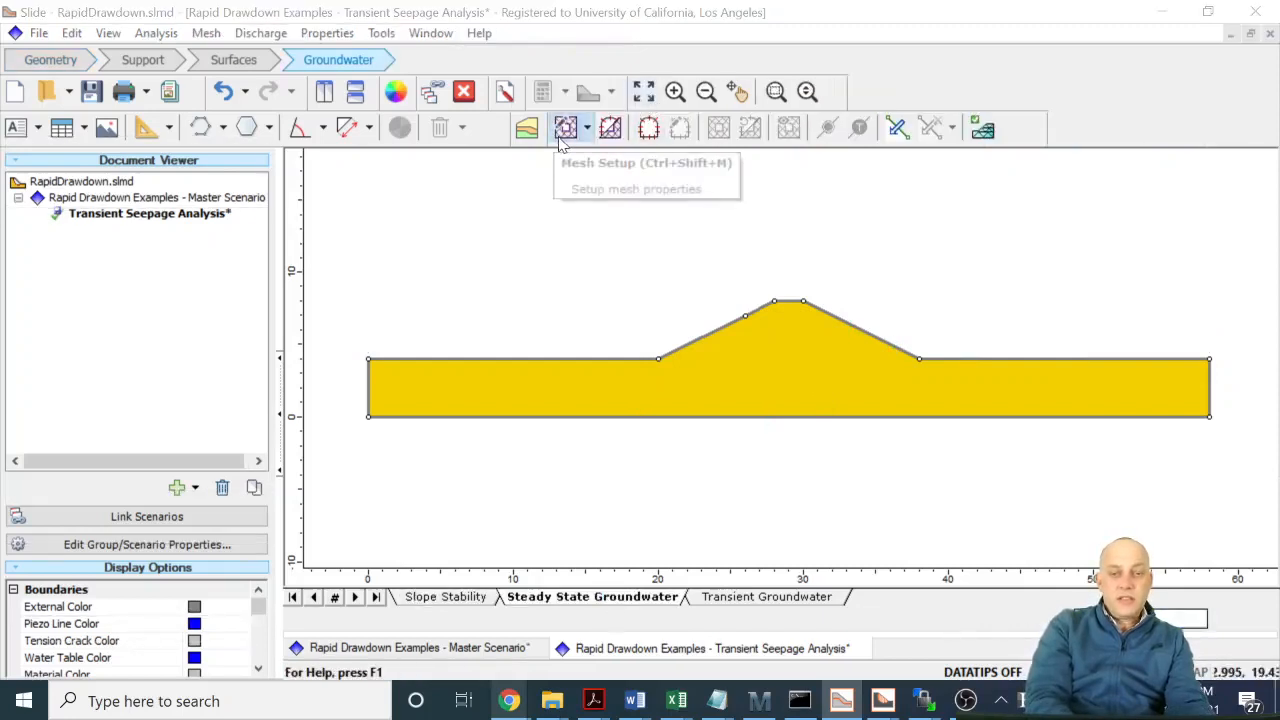
click(565, 127)
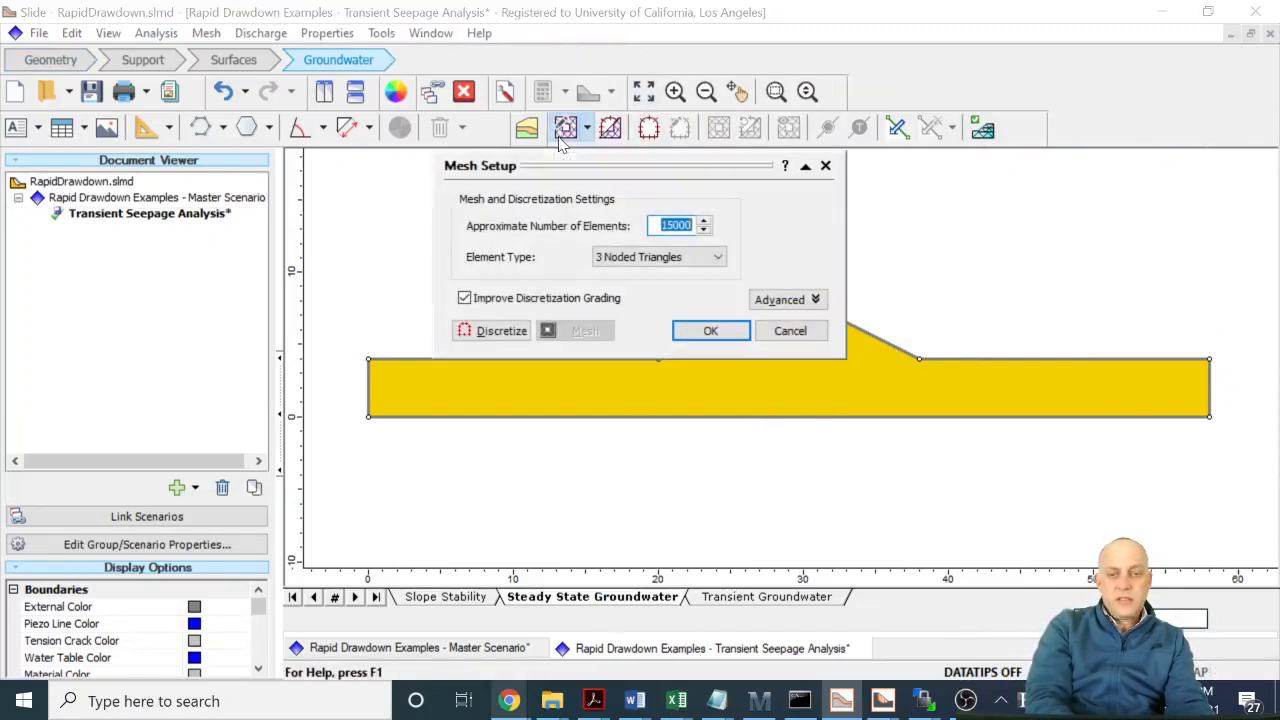
click(490, 331)
click(578, 331)
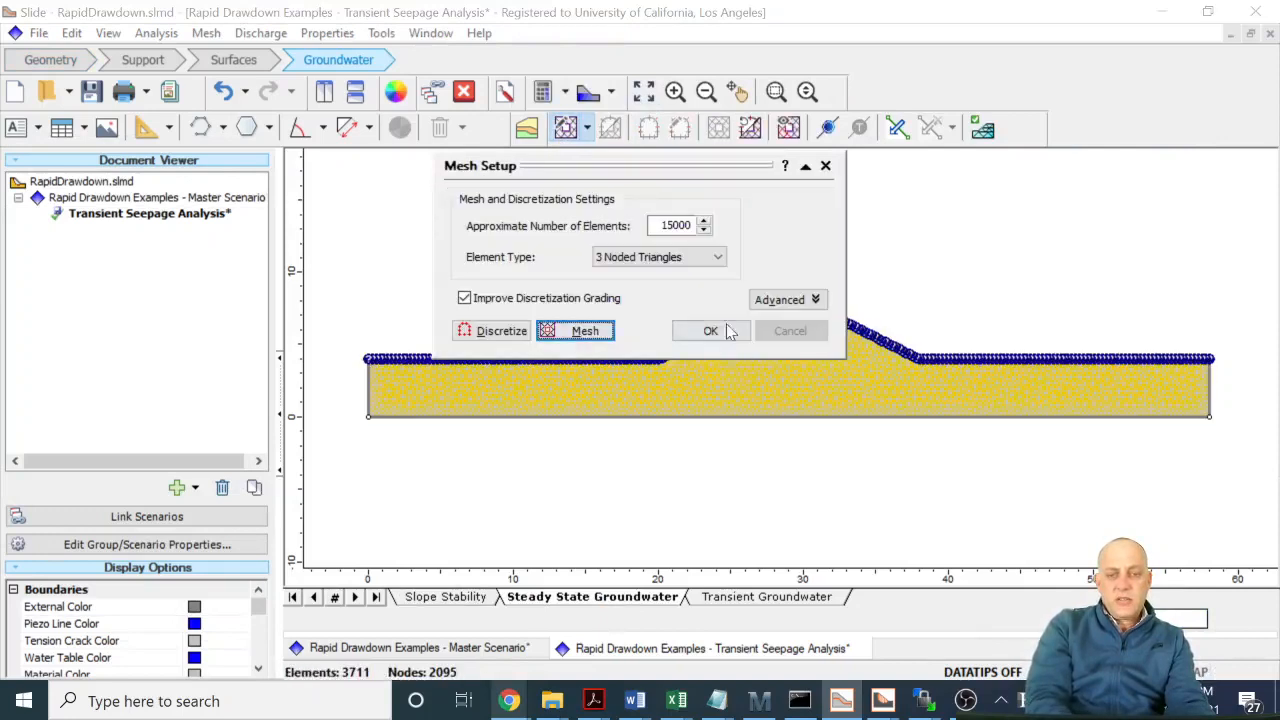
click(710, 331)
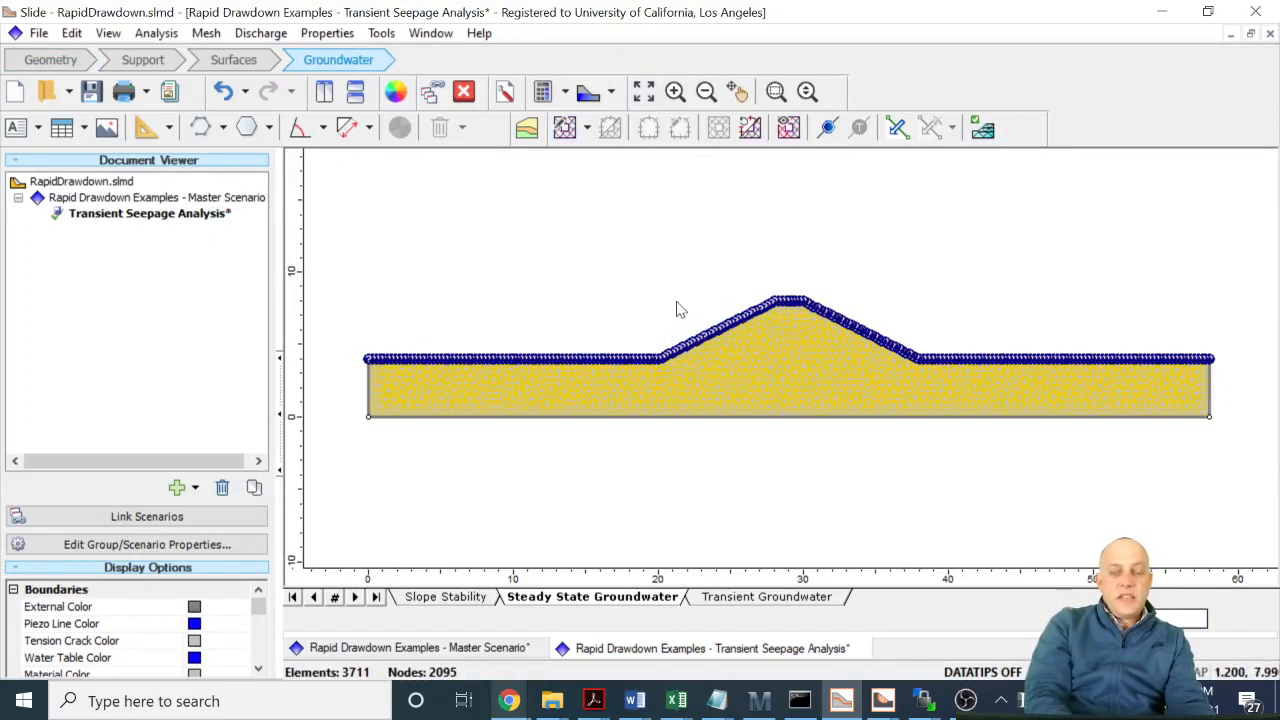
- Apply a 7 m total head, for steady state only, to the left ground surface and the left slope up to the added vertex
click(827, 127)
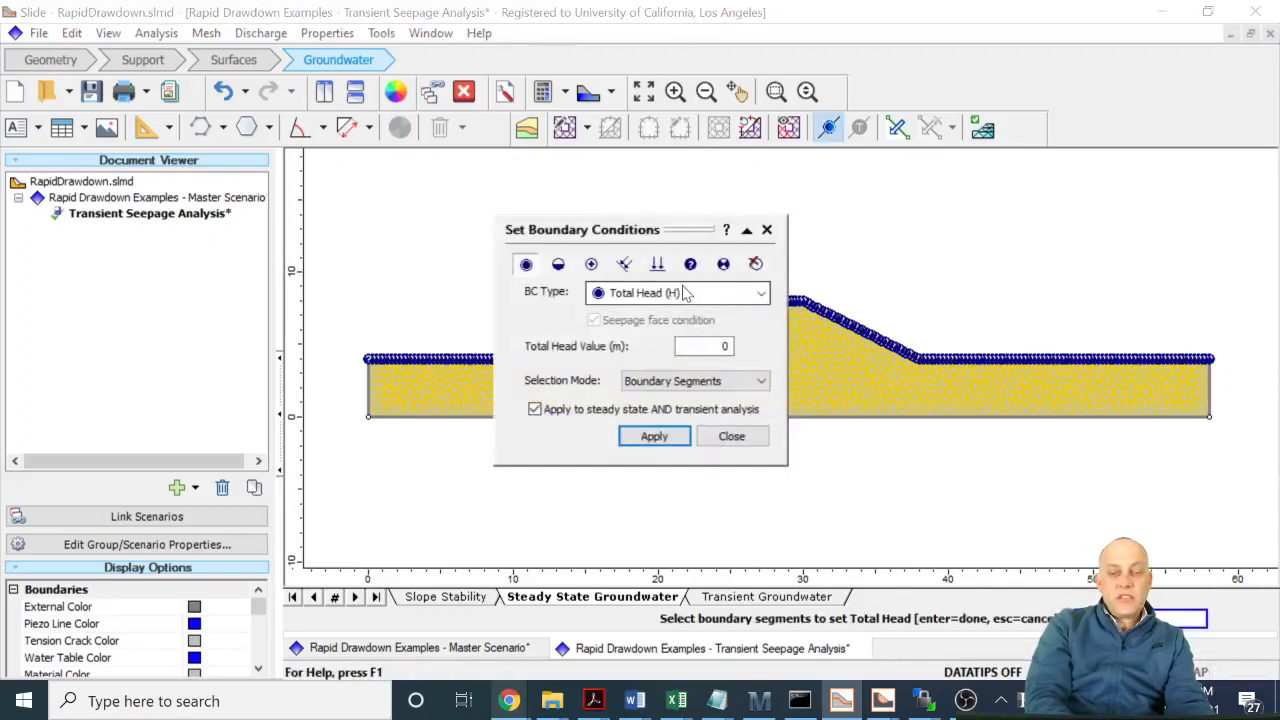
drag(708, 346, 766, 346)
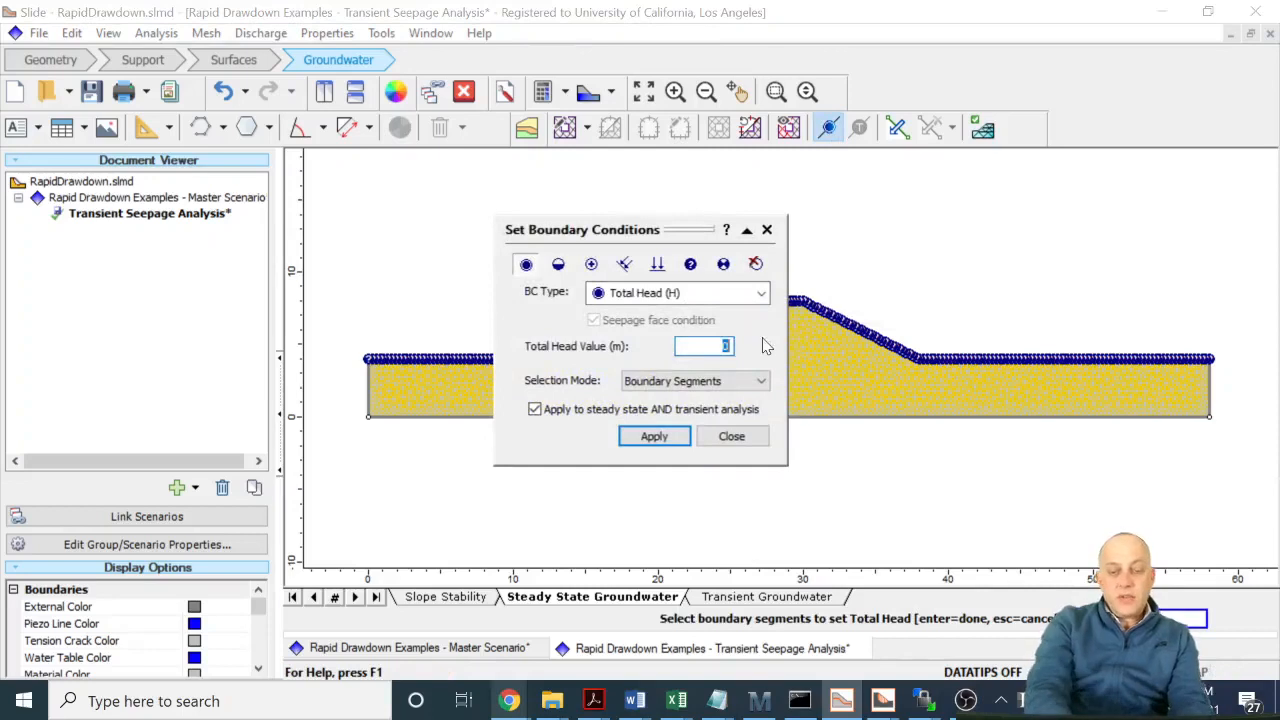
text(7)
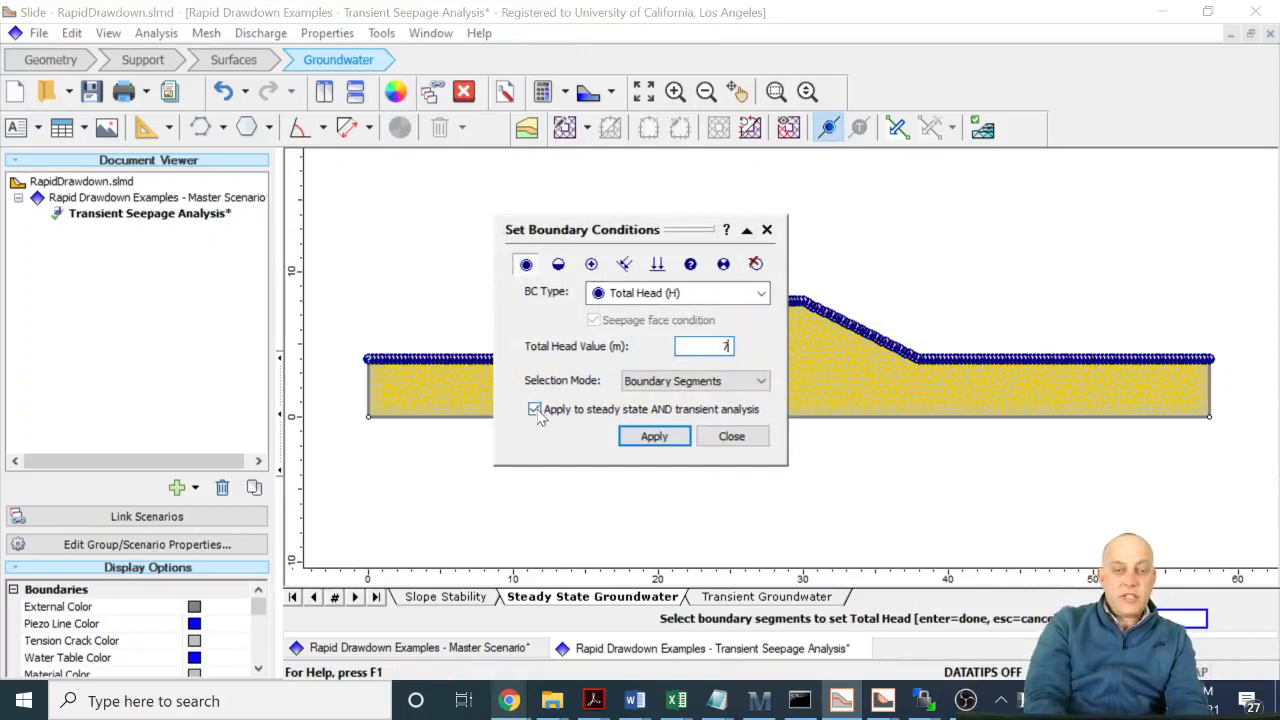
drag(660, 230, 1020, 275)
click(540, 356)
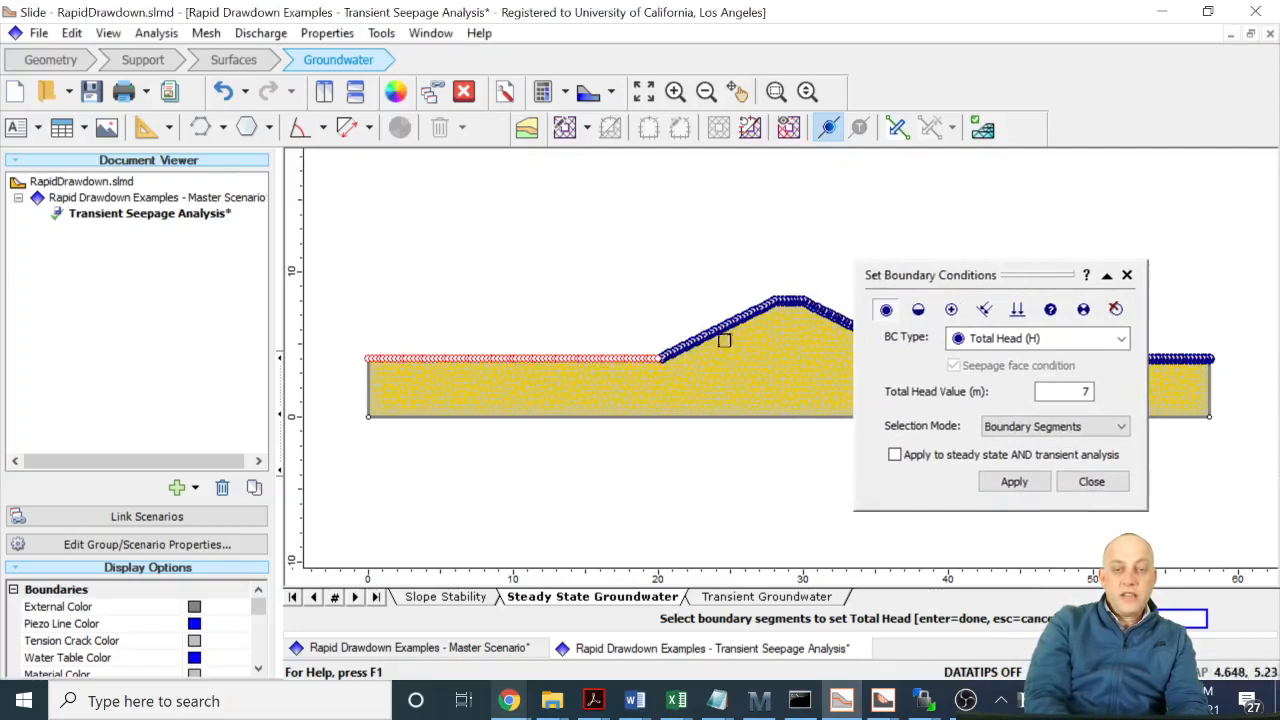
click(710, 333)
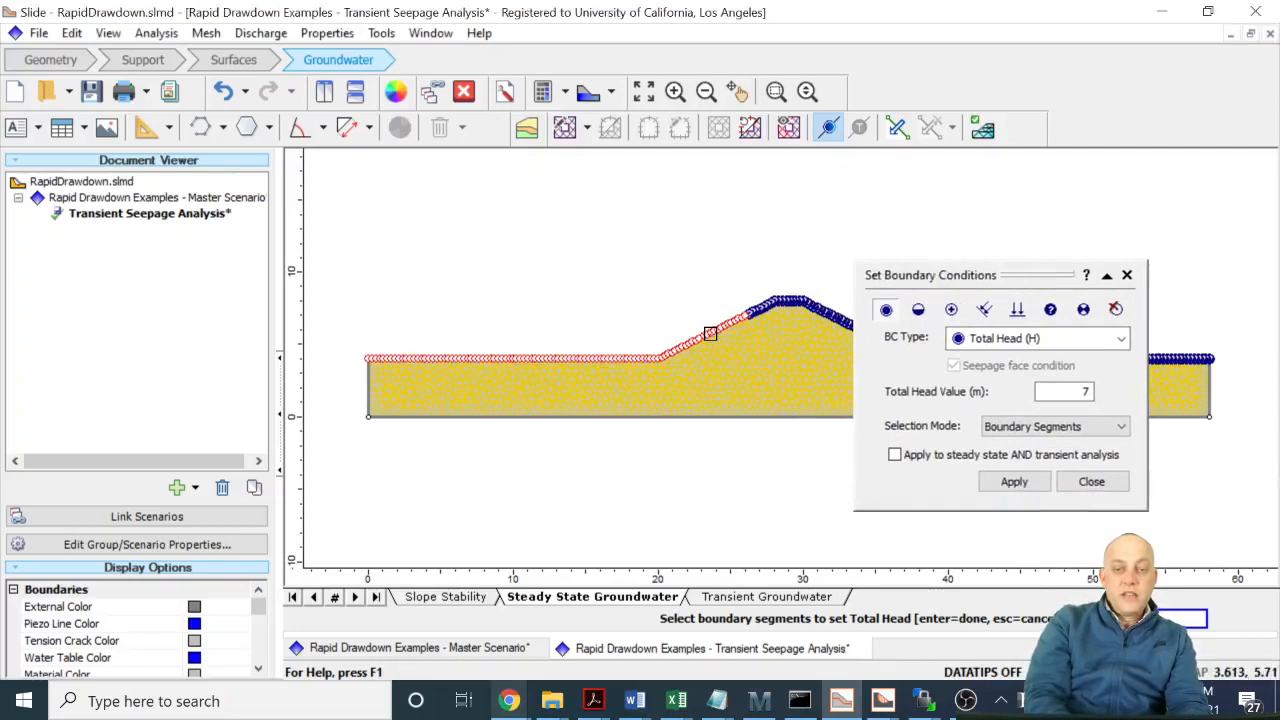
click(1014, 481)
- Apply a 4 m total head to the ground surface right of the embankment for both steady state and transient analysis
drag(1040, 283, 592, 281)
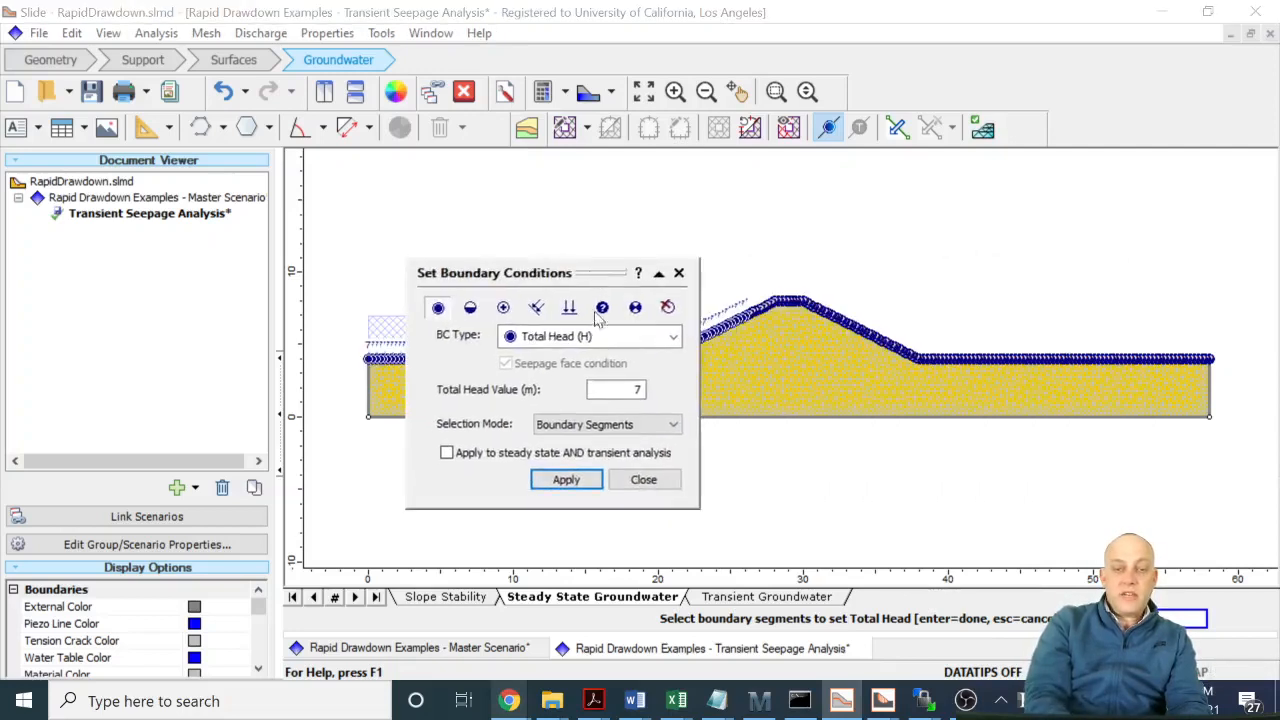
text(4)
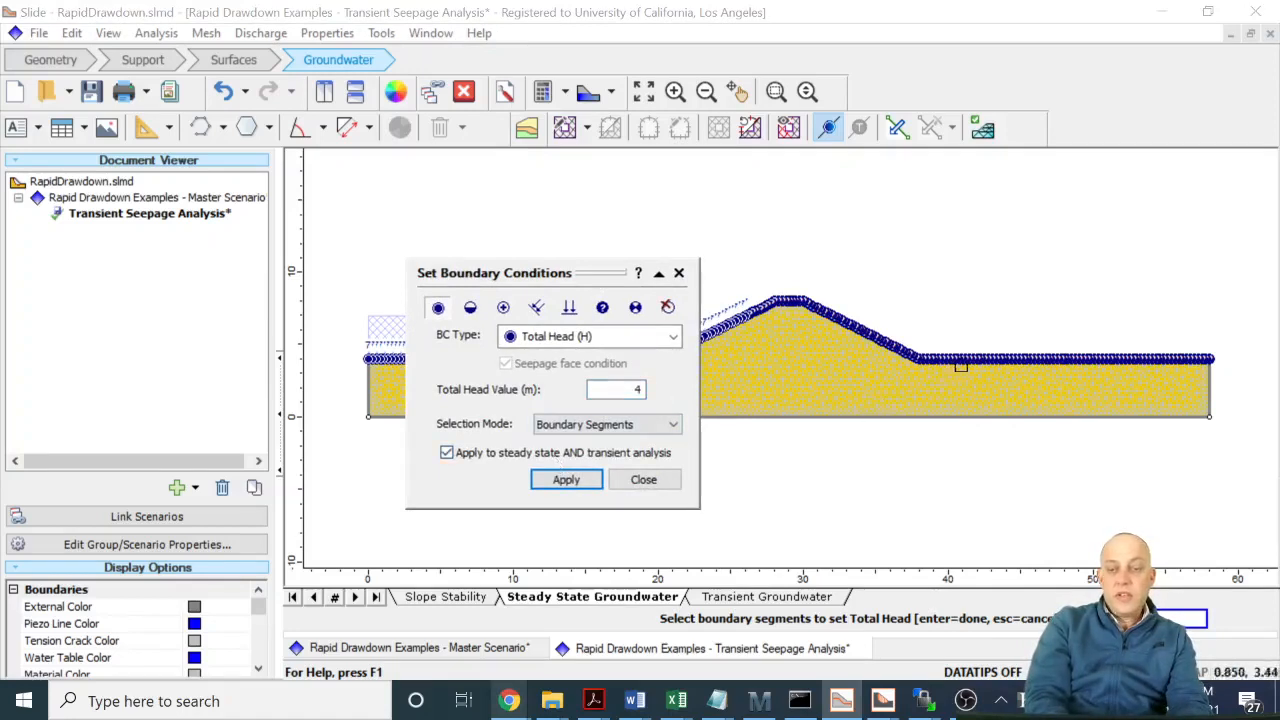
click(962, 360)
click(566, 480)
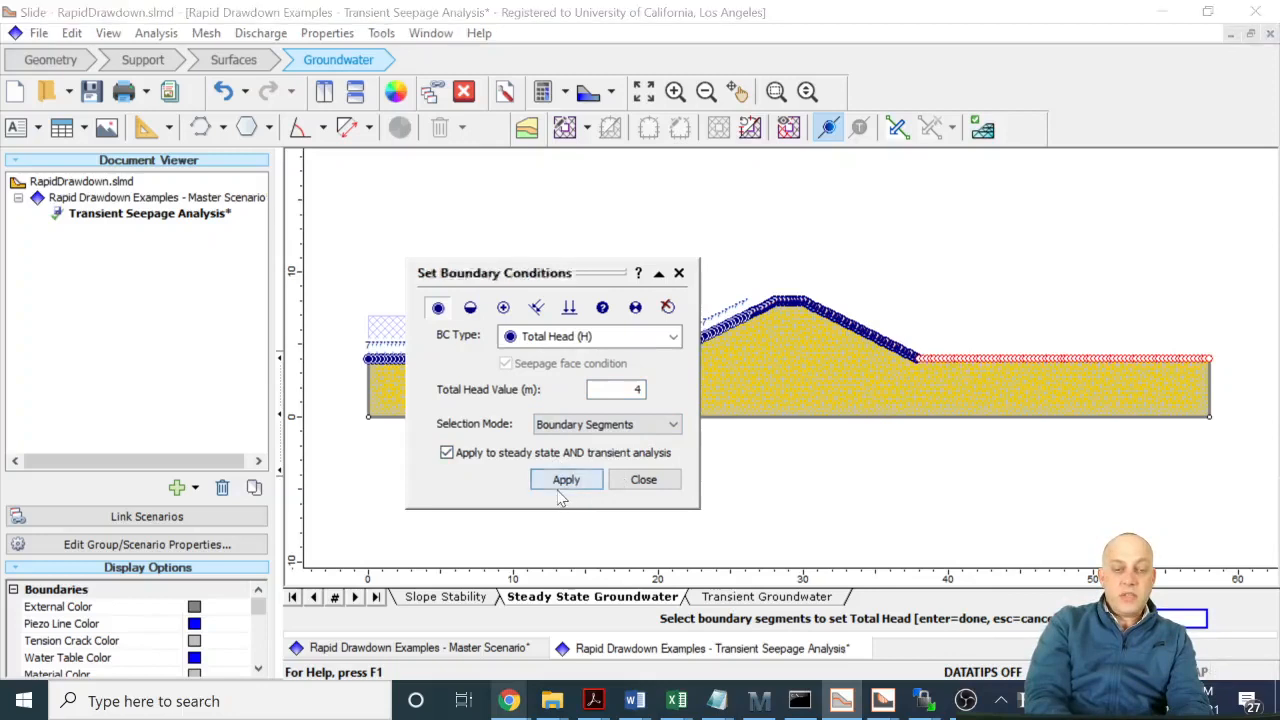
click(630, 481)
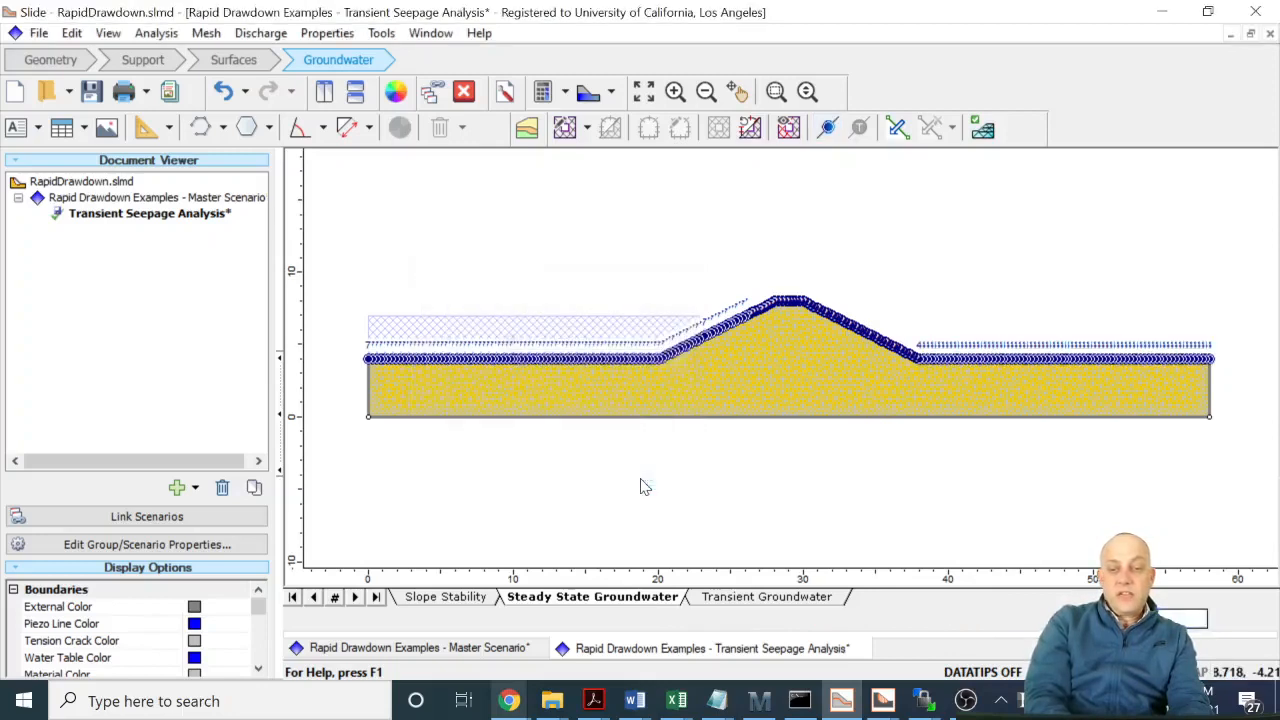
- In the transient groundwater model, create a new transient boundary condition function named Drawdown
click(719, 598)
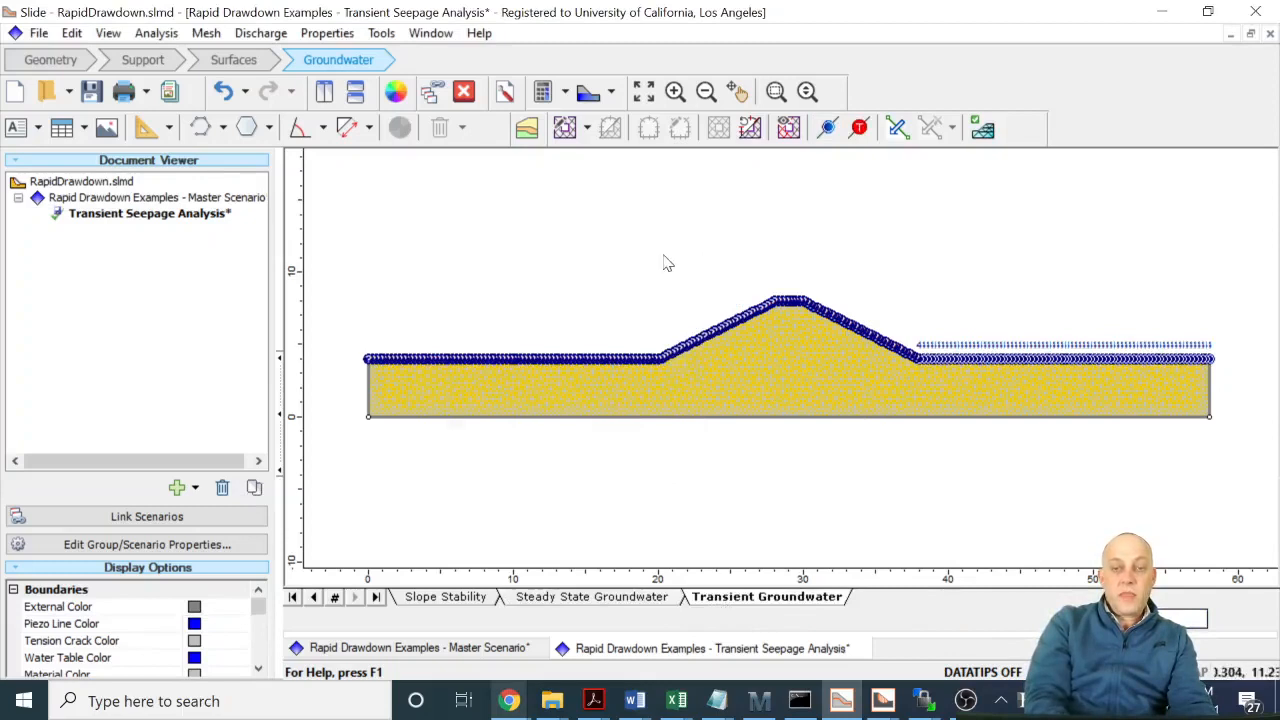
click(858, 129)
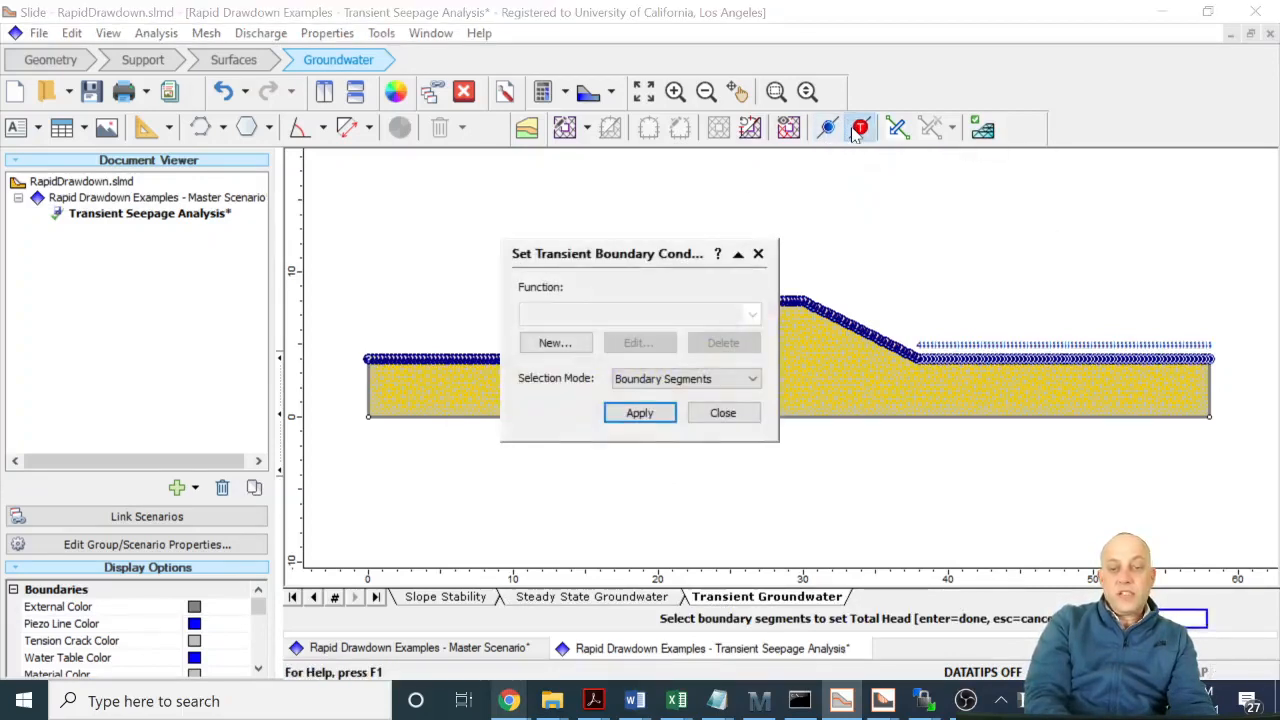
click(556, 343)
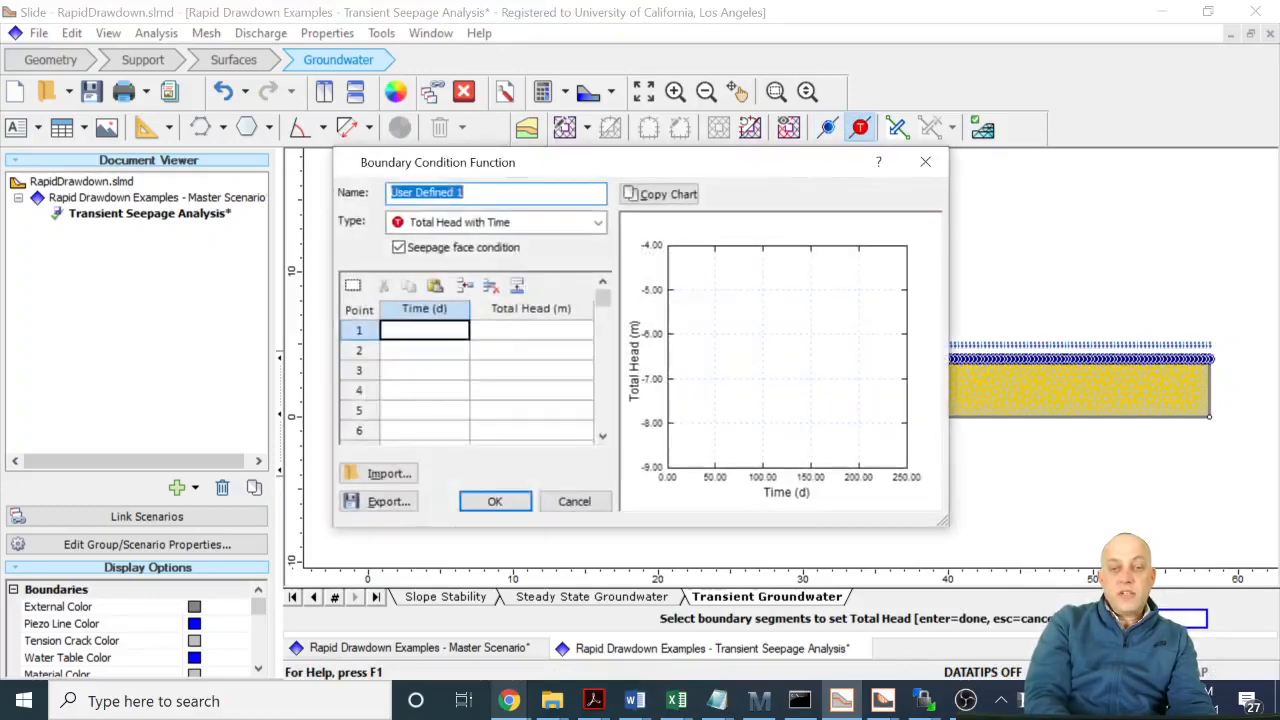
text(0)
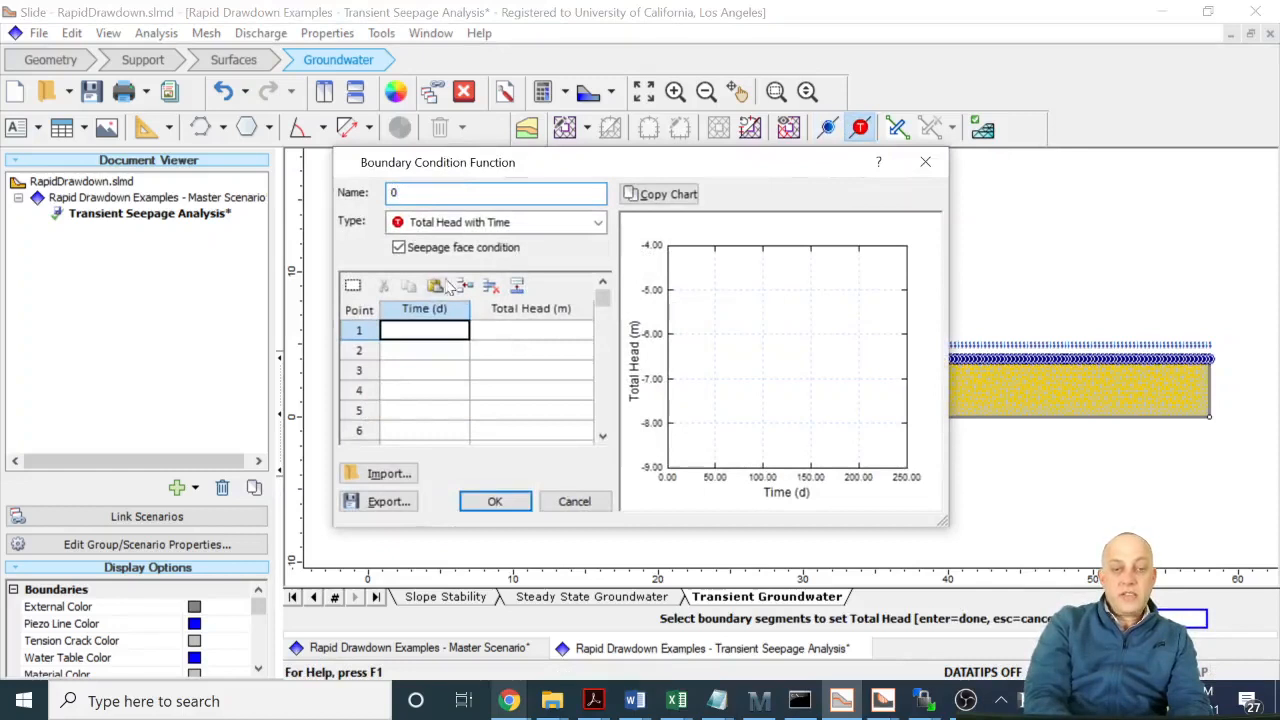
key(ctrl+z)
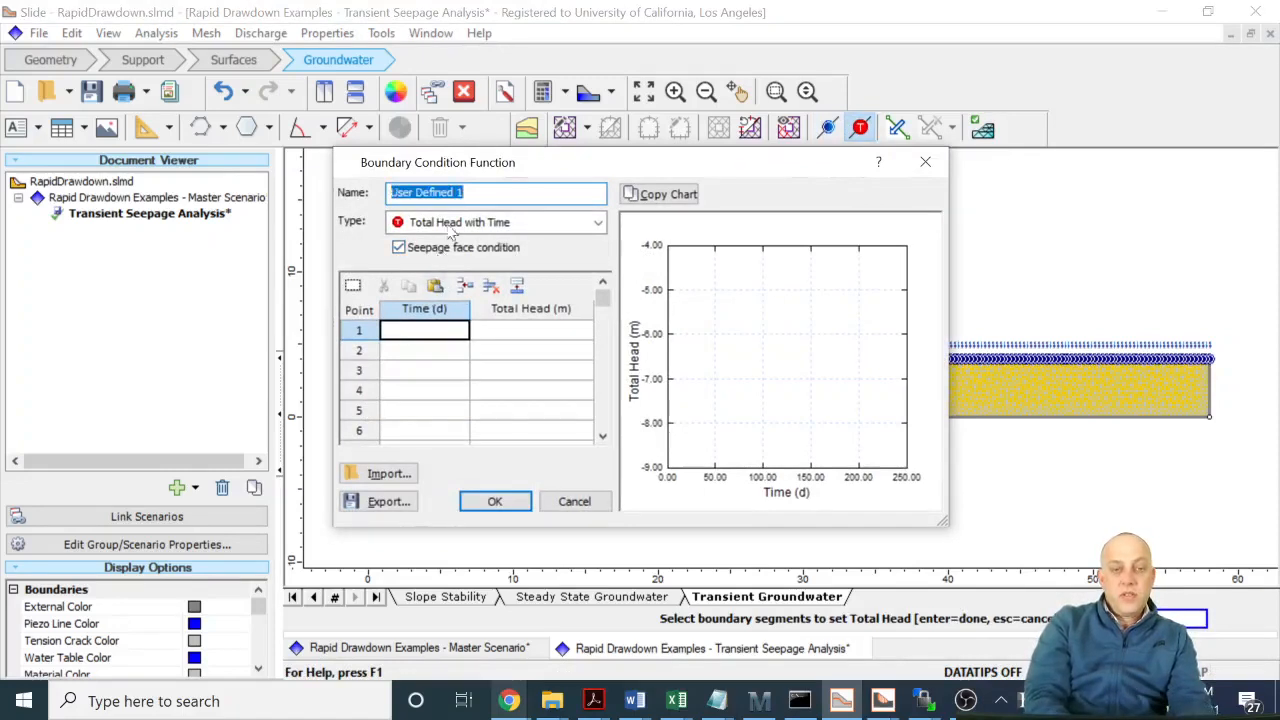
text(D)
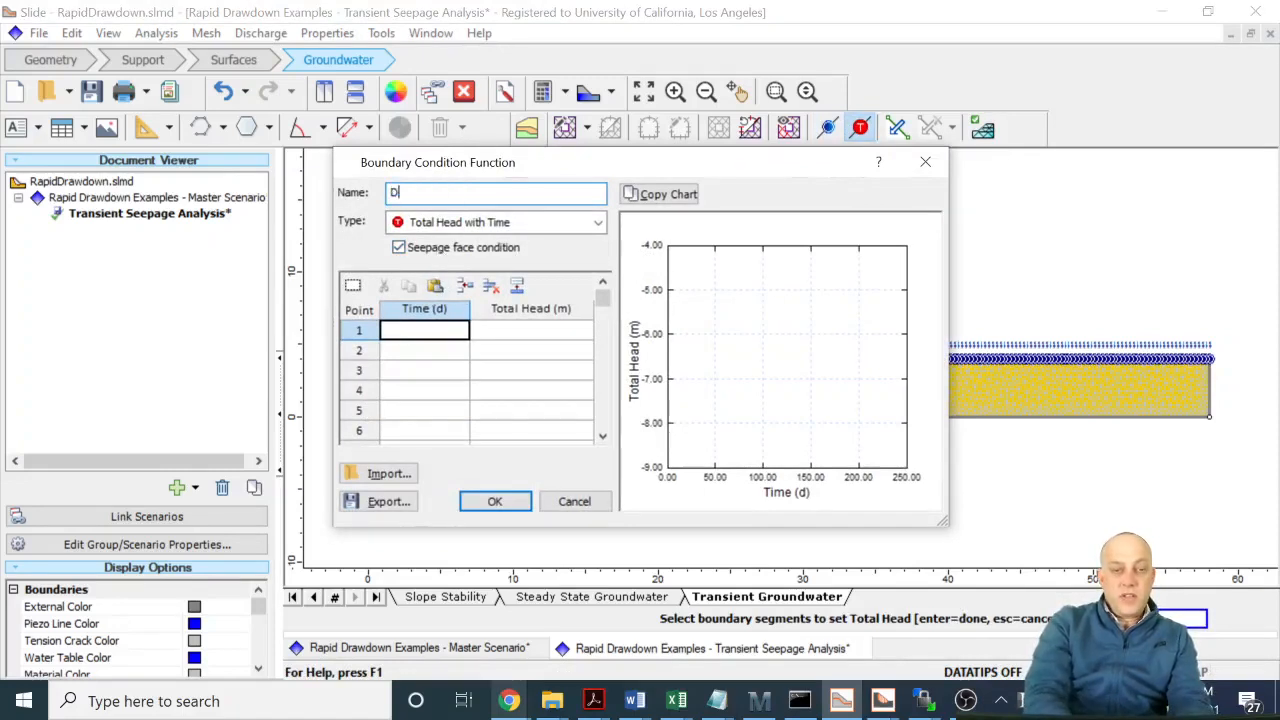
text(rawdown)
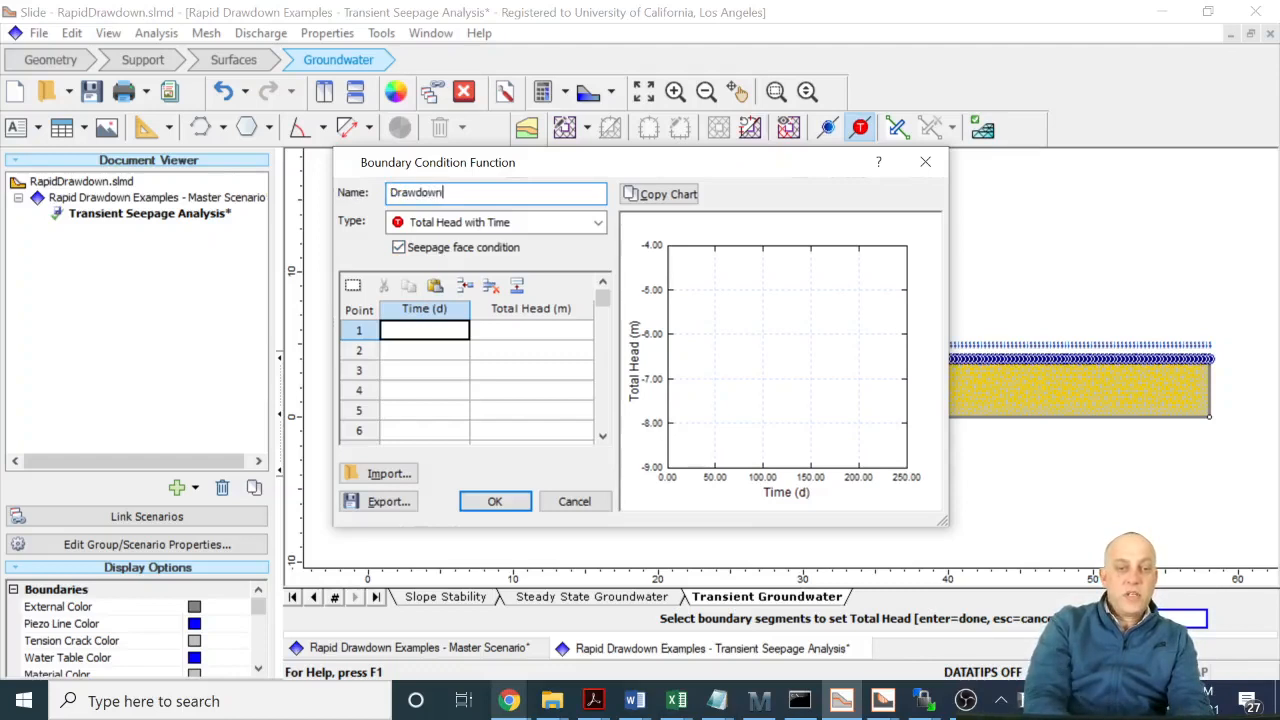
- Define the Drawdown function's total head as 7 m at 0 days and 4 m at 3 days
click(425, 330)
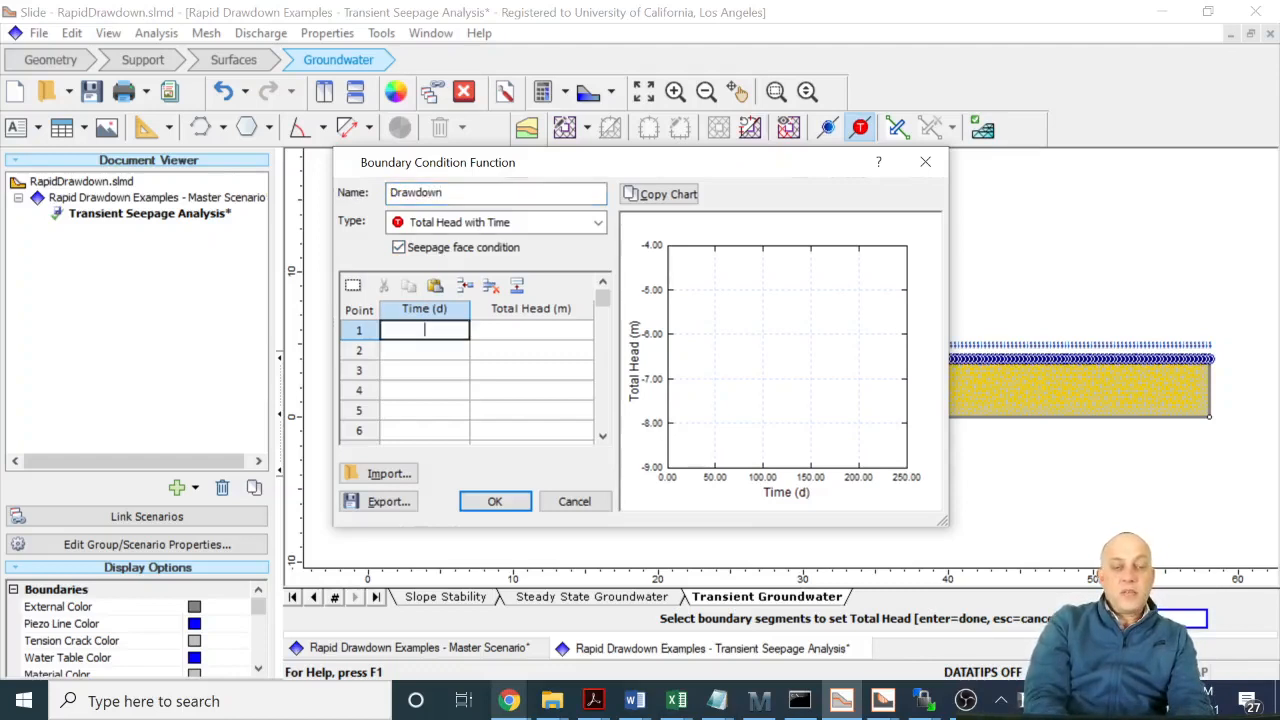
key(Tab)
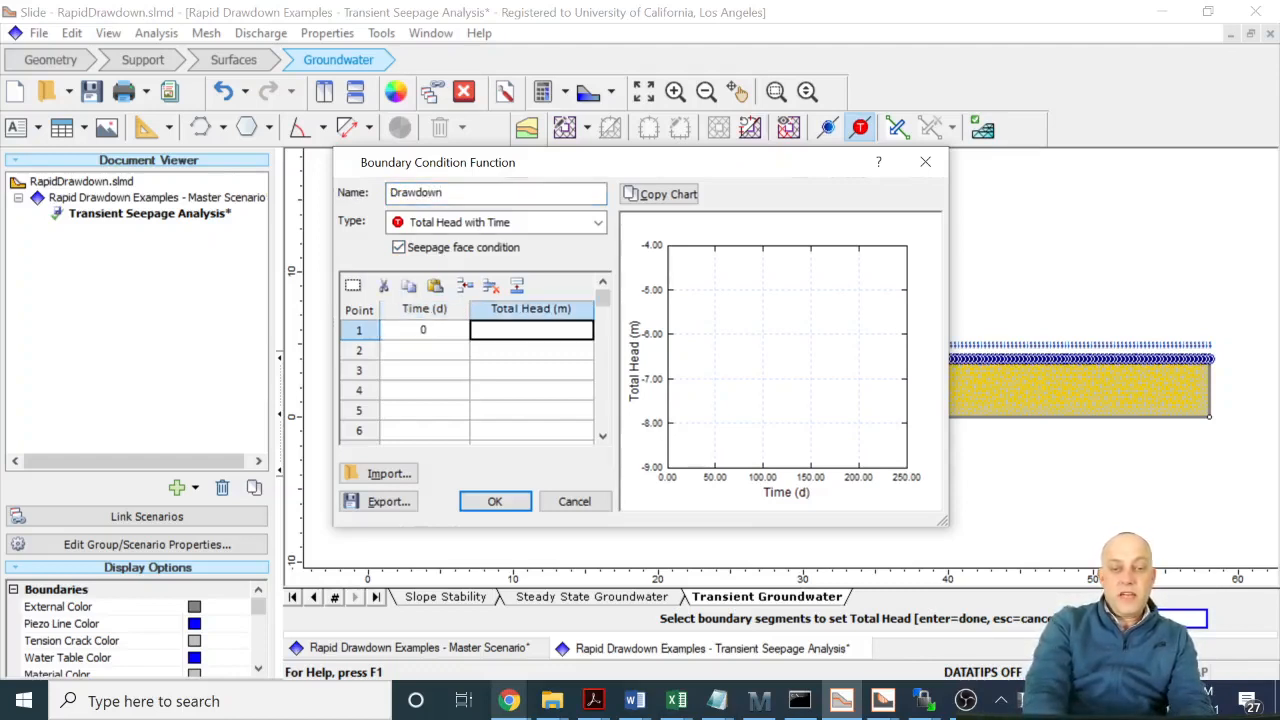
text(7)
key(Tab)
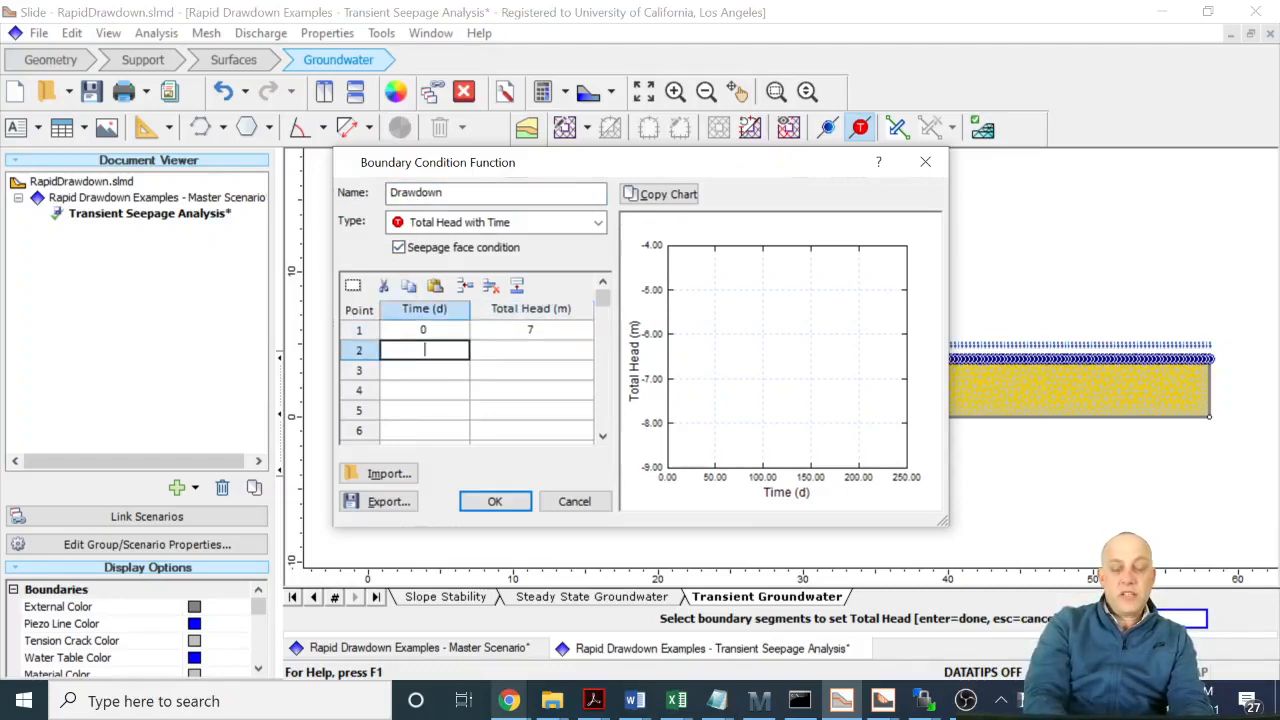
text(3)
key(Tab)
text(4)
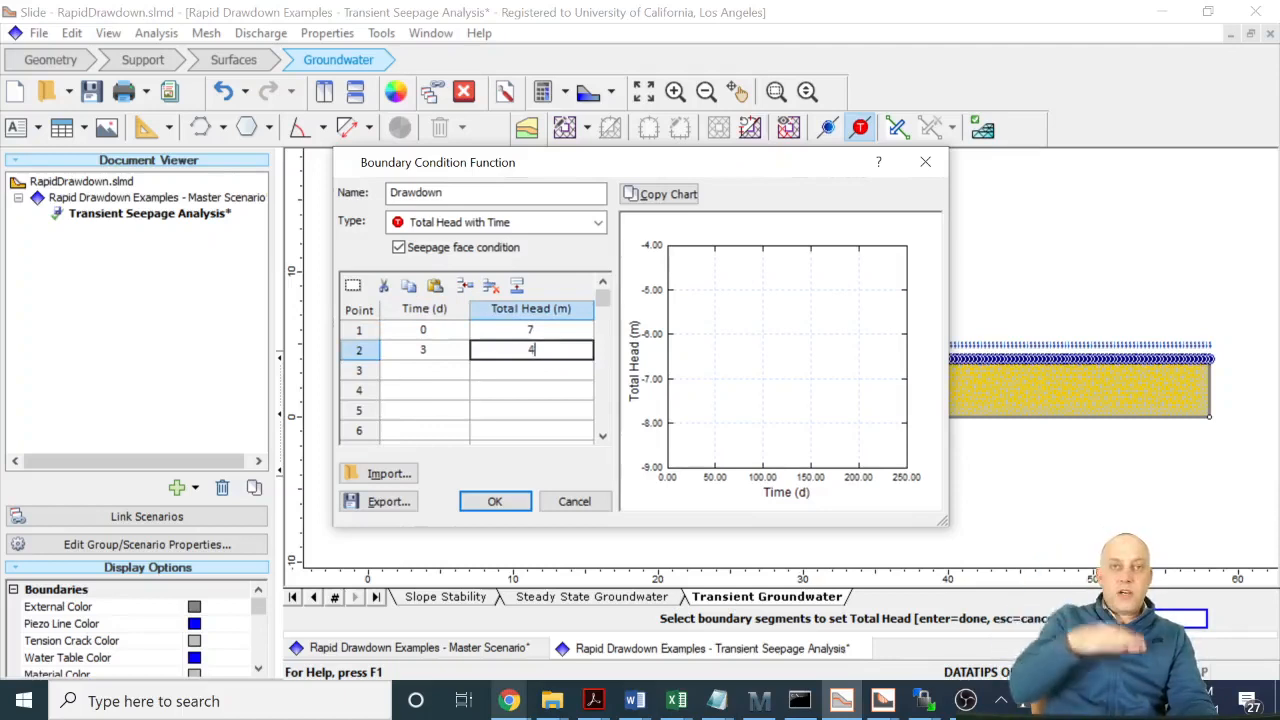
key(Return)
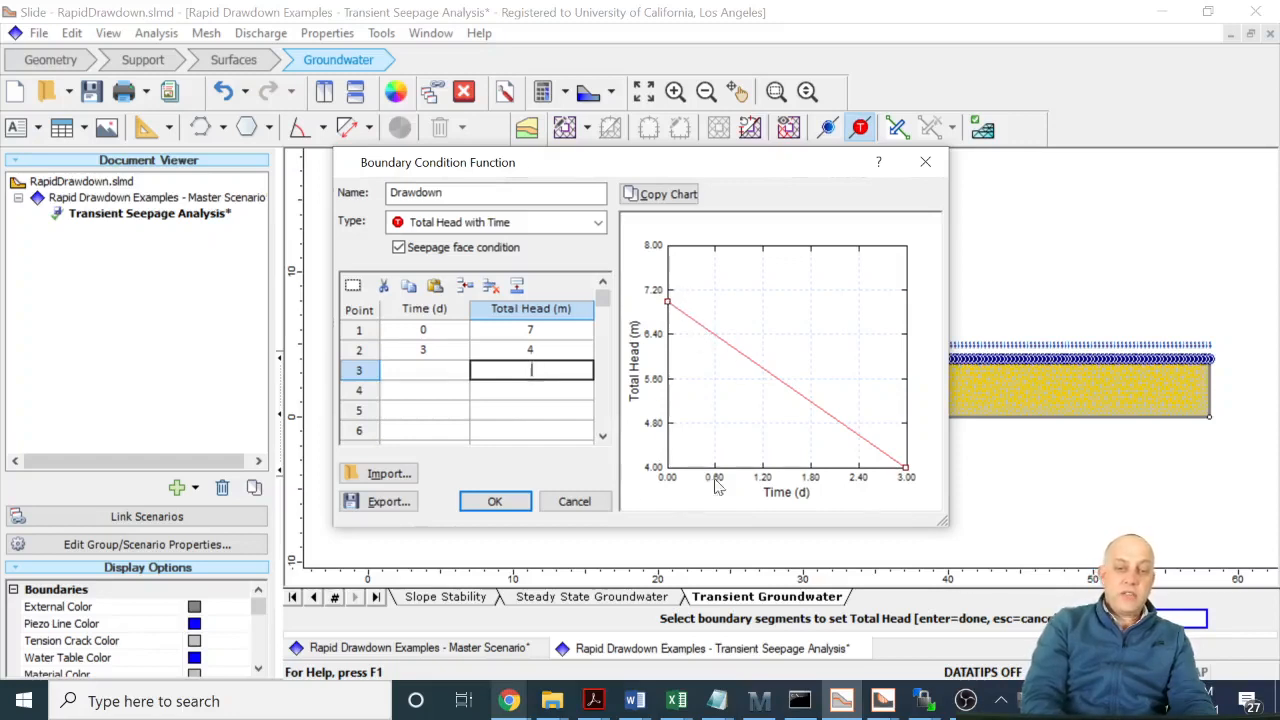
- Apply the Drawdown function to the left ground surface and the left slope up to the added vertex
click(495, 503)
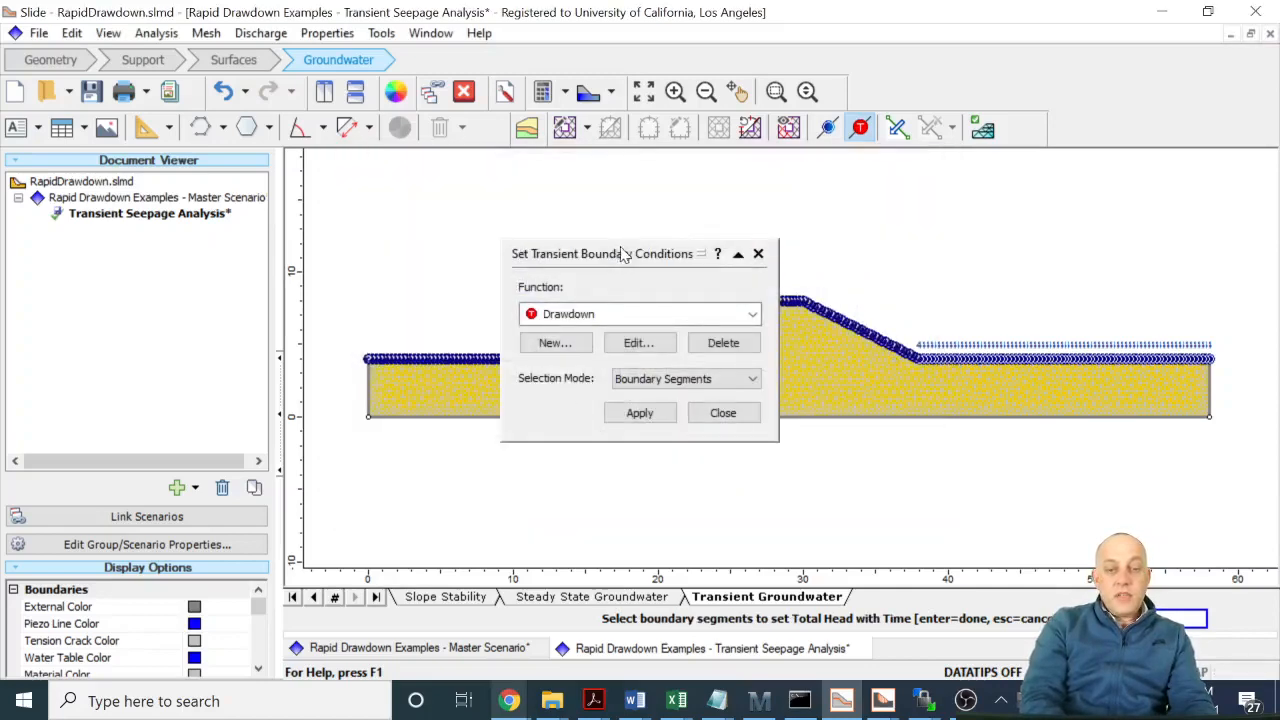
drag(622, 256, 885, 207)
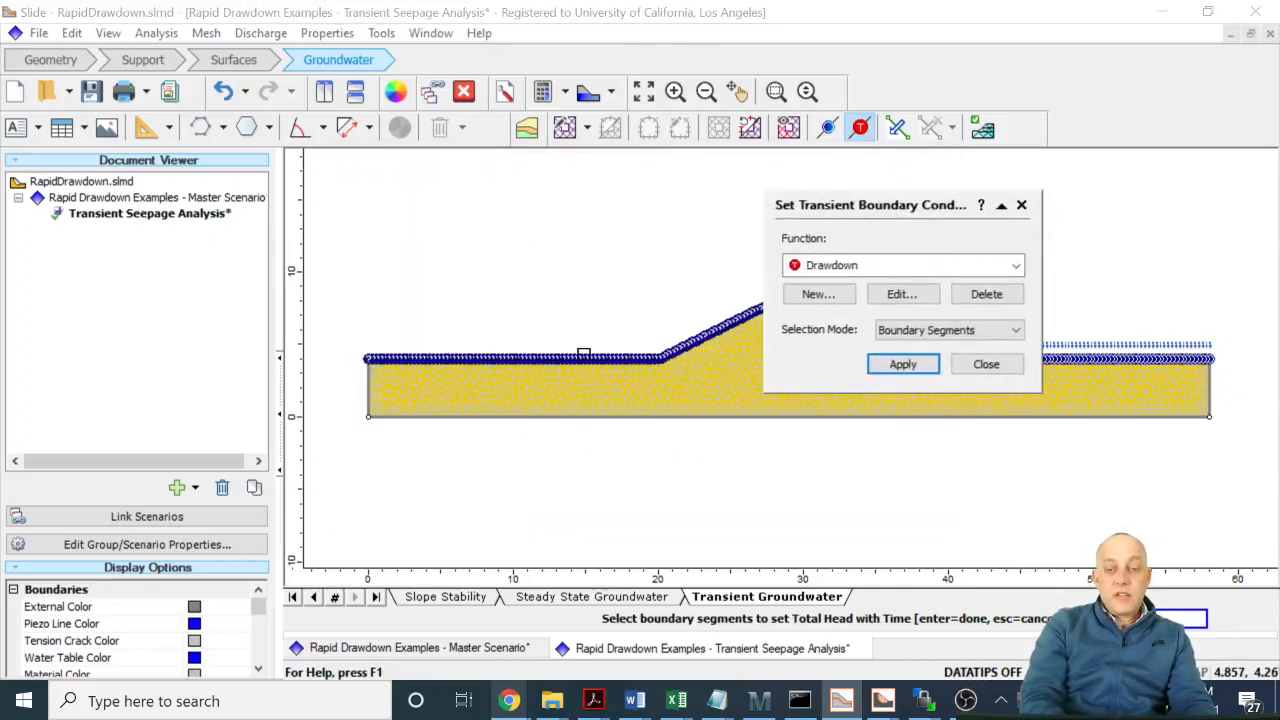
click(584, 356)
click(677, 348)
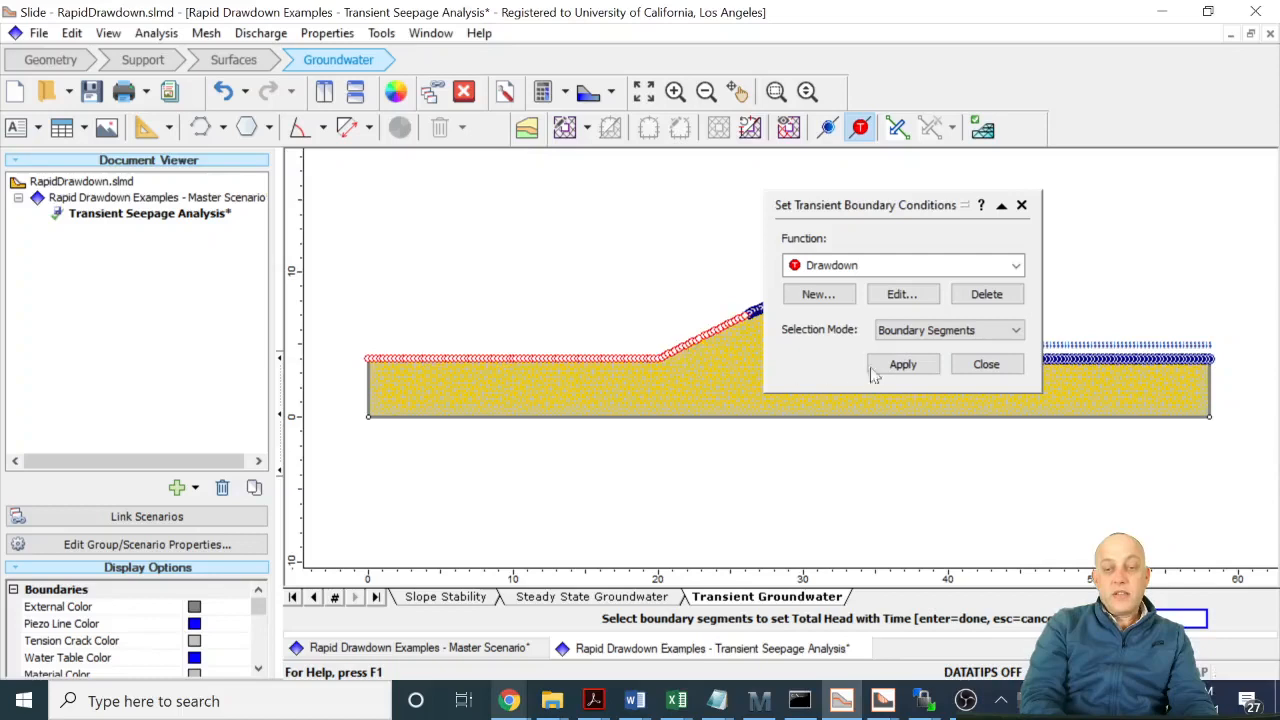
click(902, 365)
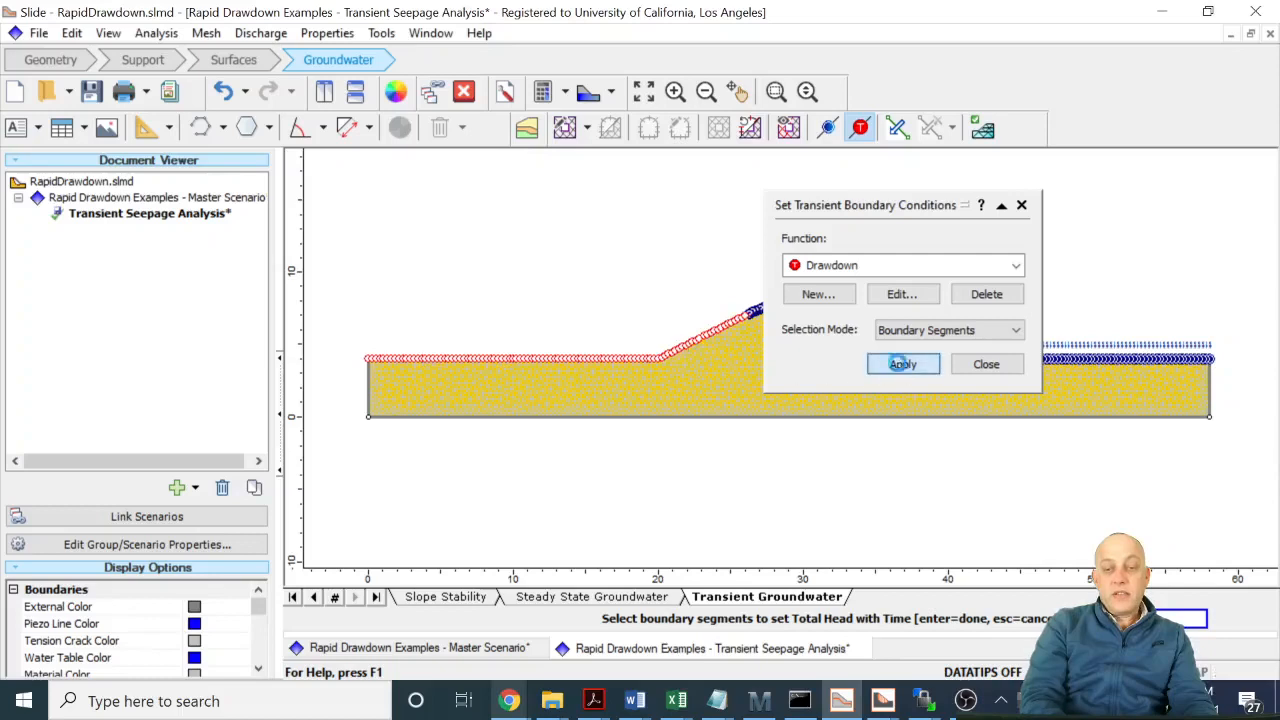
click(985, 365)
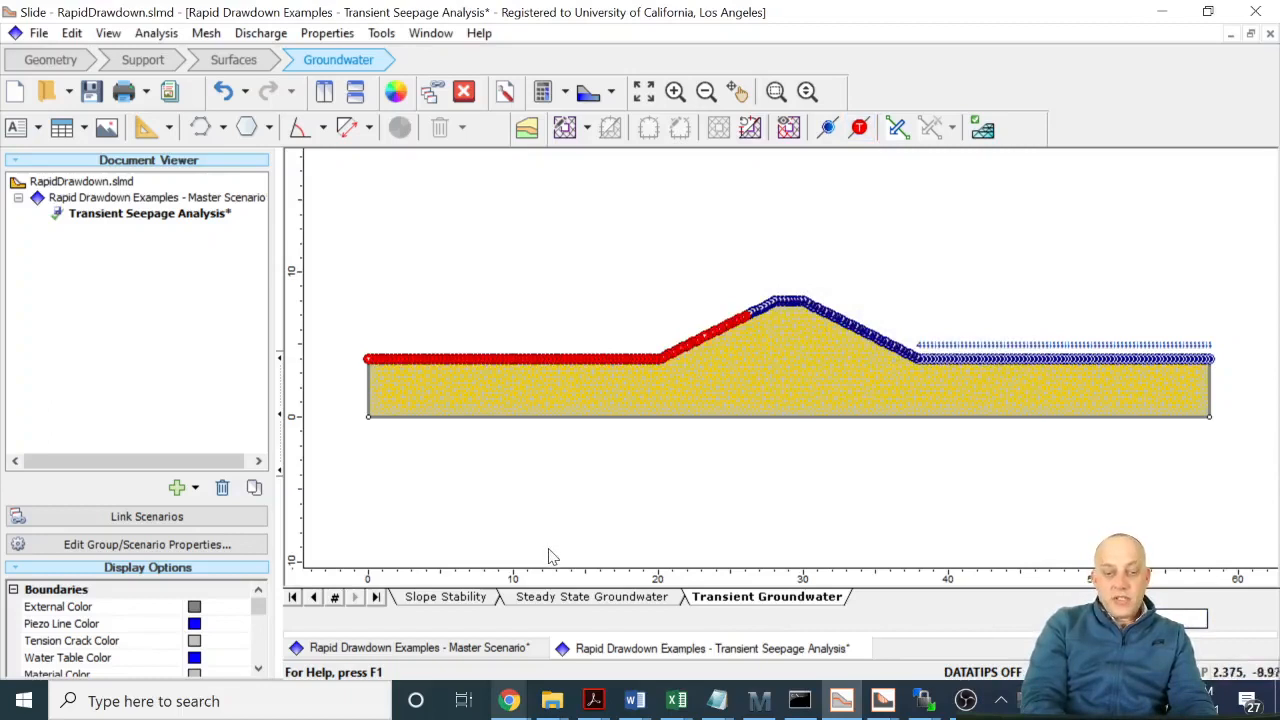
- In the slope stability model, set Material 1's Mohr-Coulomb strength to 5 kPa cohesion and a phi of 30 degrees
click(460, 597)
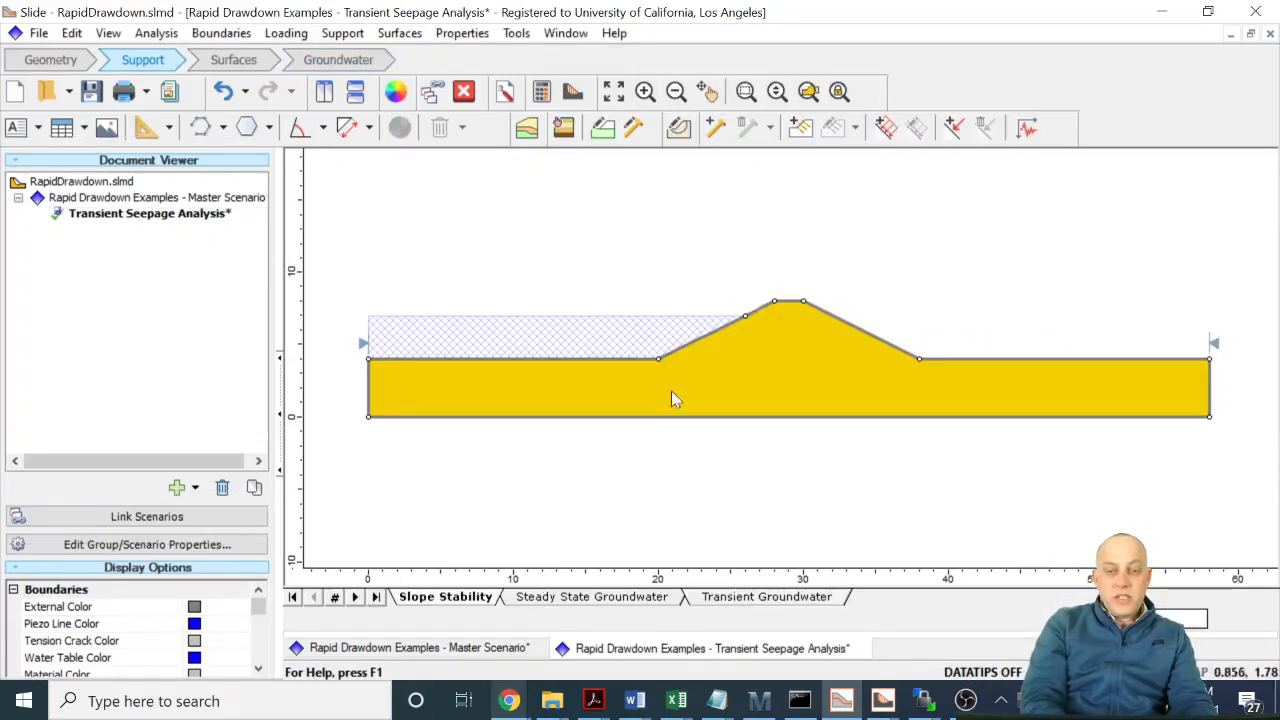
right_click(733, 352)
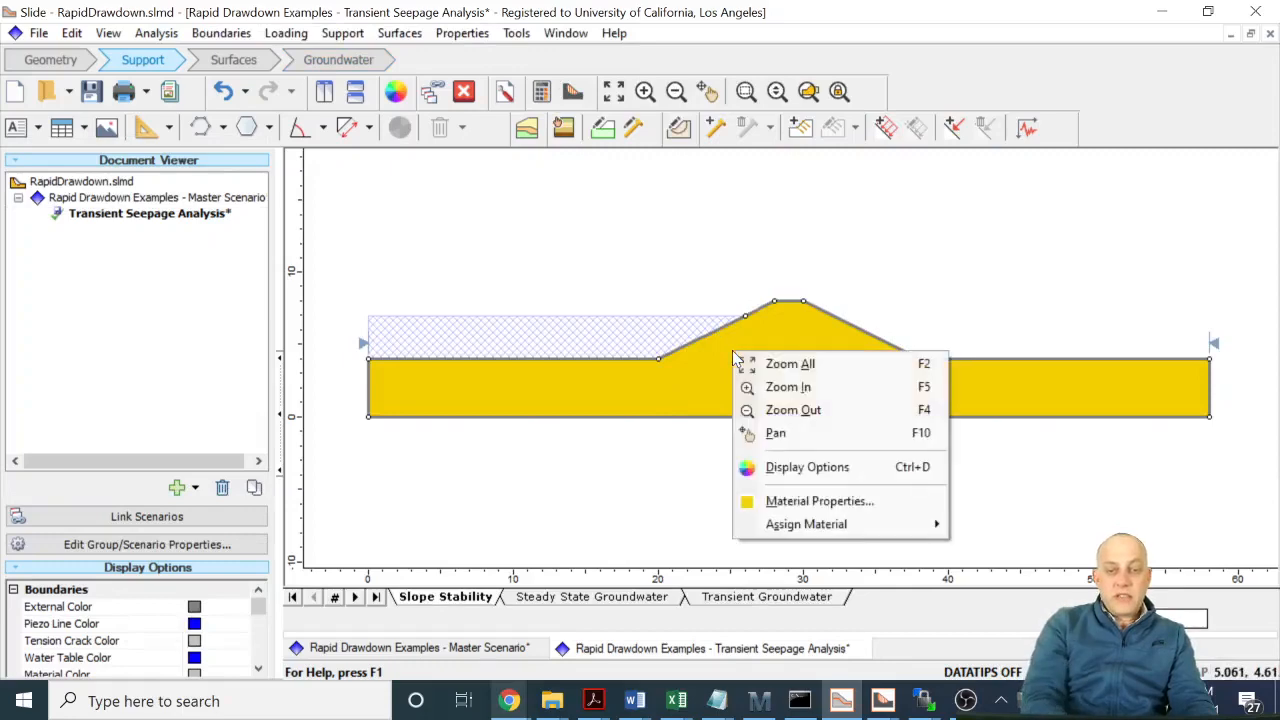
click(812, 501)
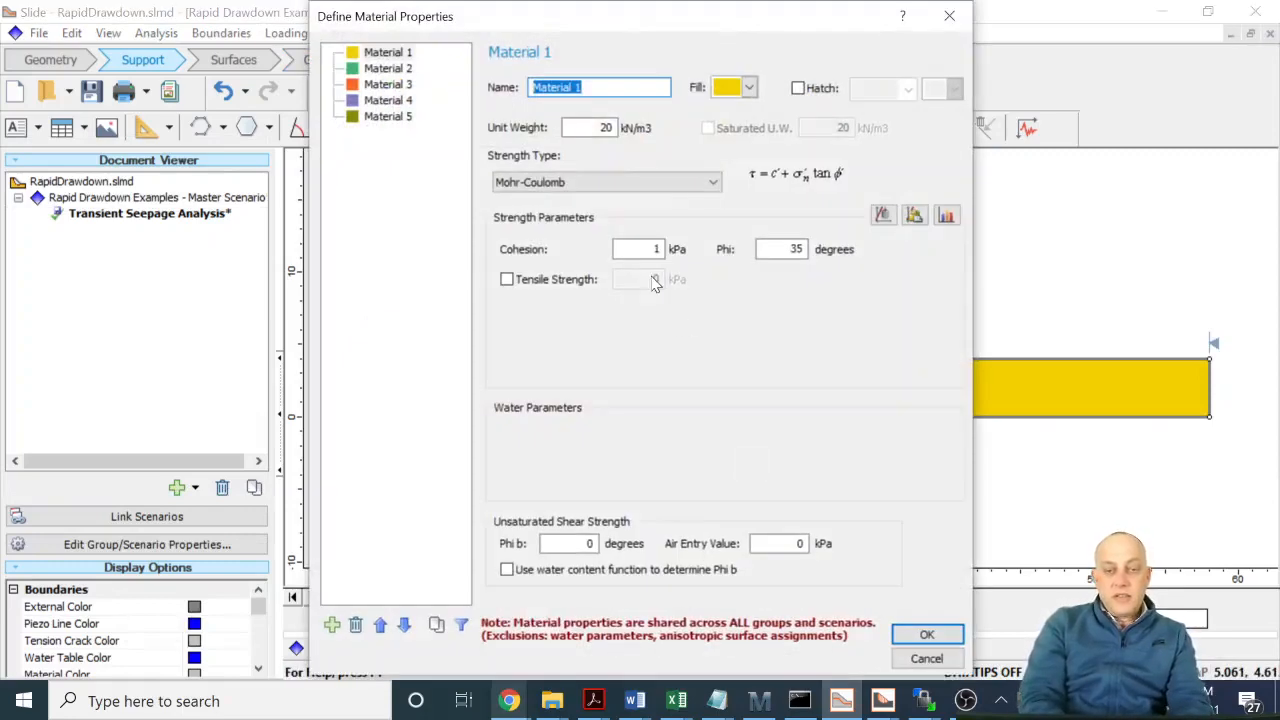
double_click(656, 249)
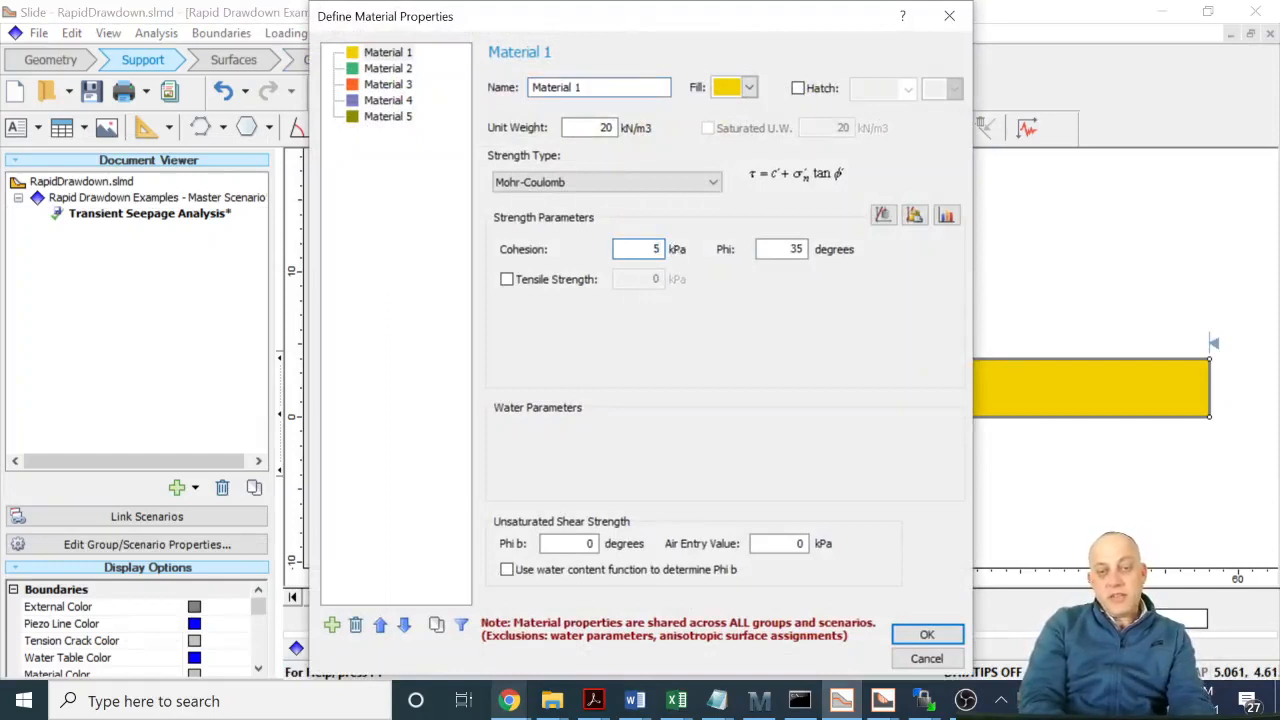
text(30)
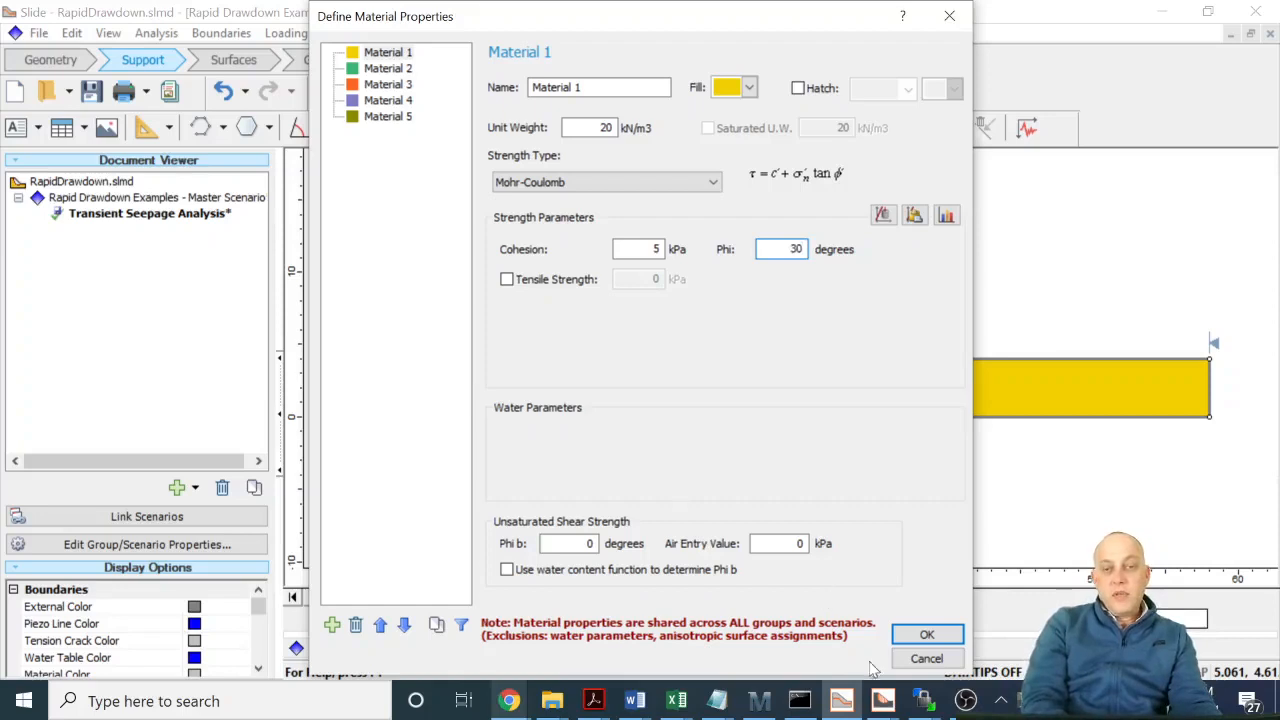
click(926, 635)
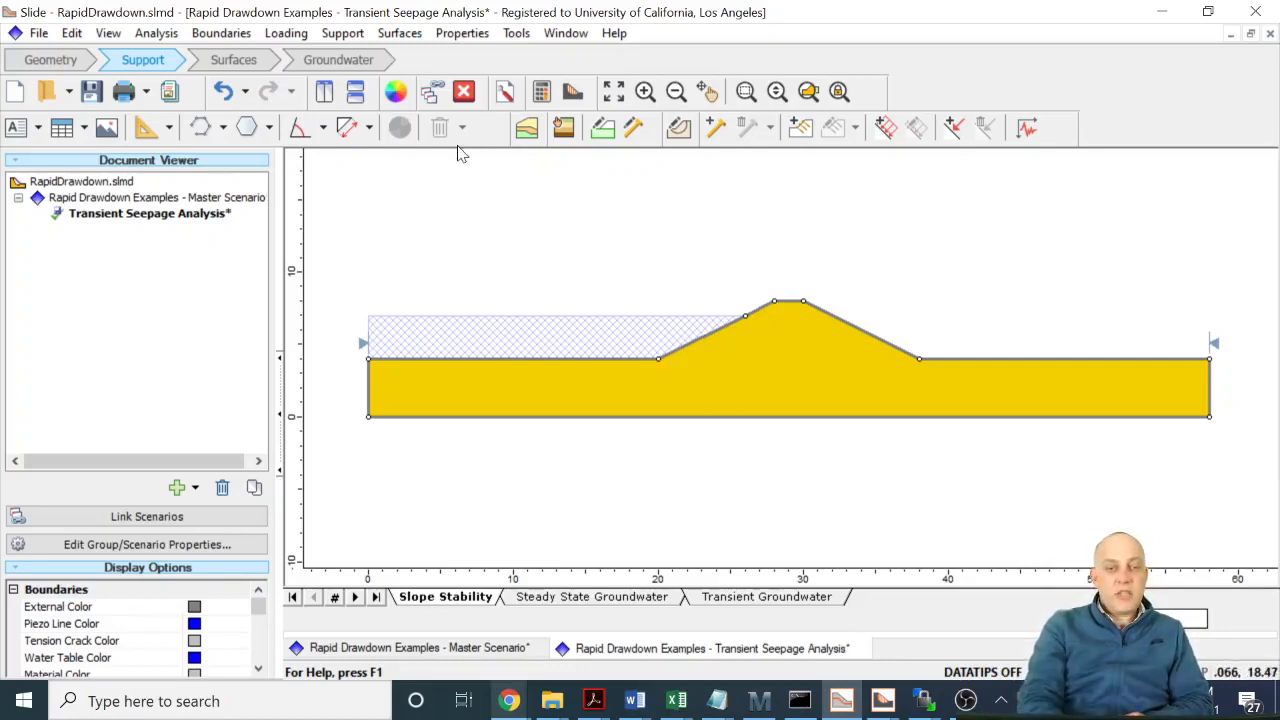
- Change the search method for circular slip surfaces to Grid Search
click(399, 33)
click(450, 56)
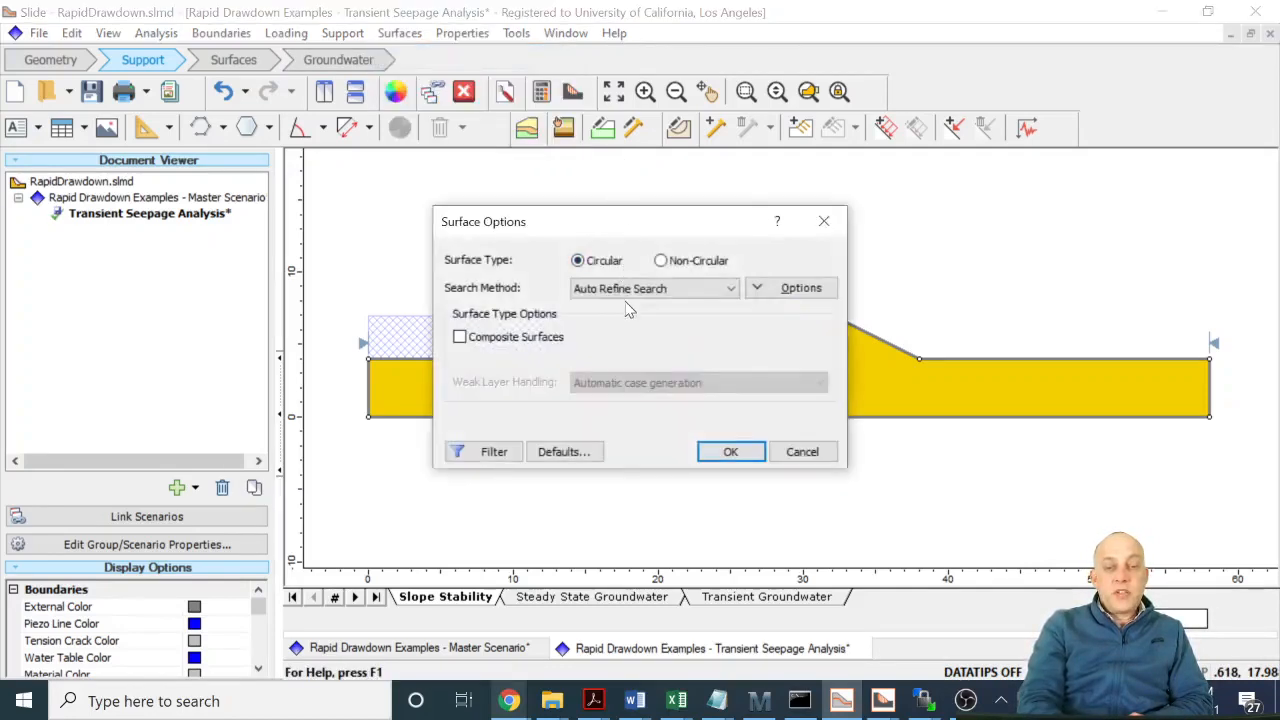
click(634, 289)
click(638, 318)
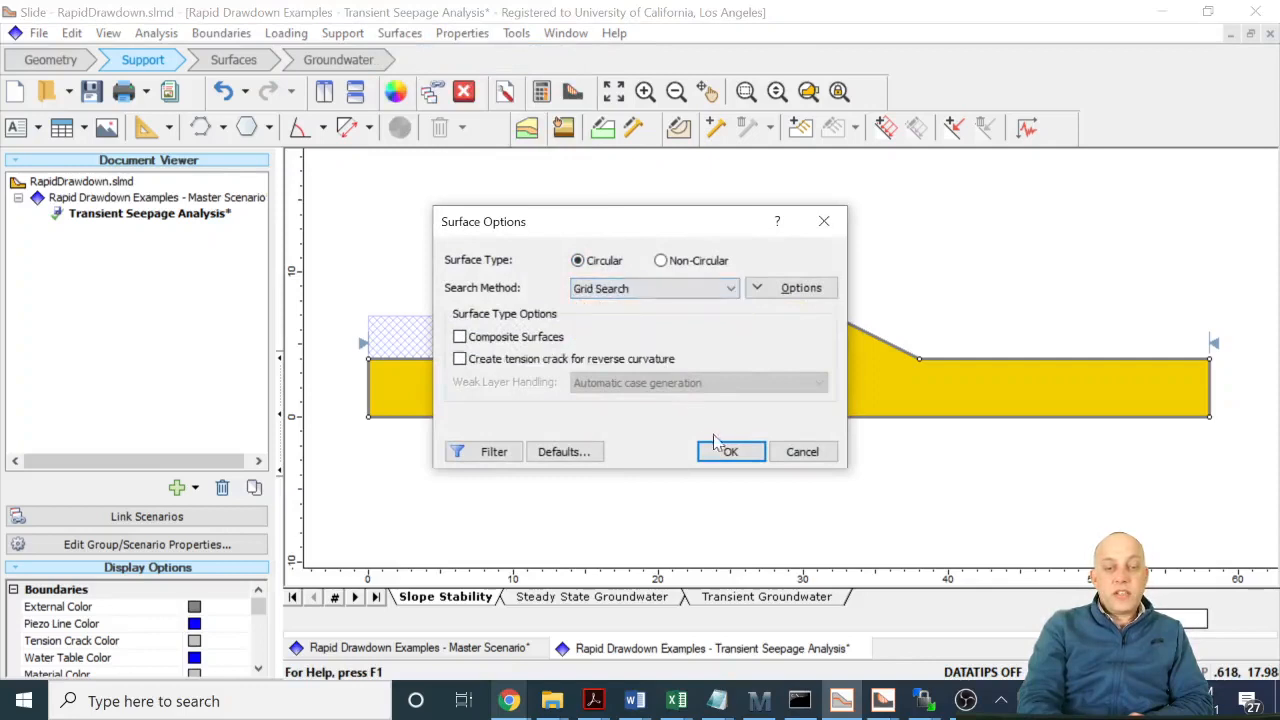
click(728, 451)
- Generate an automatic slip center grid with 20 intervals in both the X and Y directions
click(399, 33)
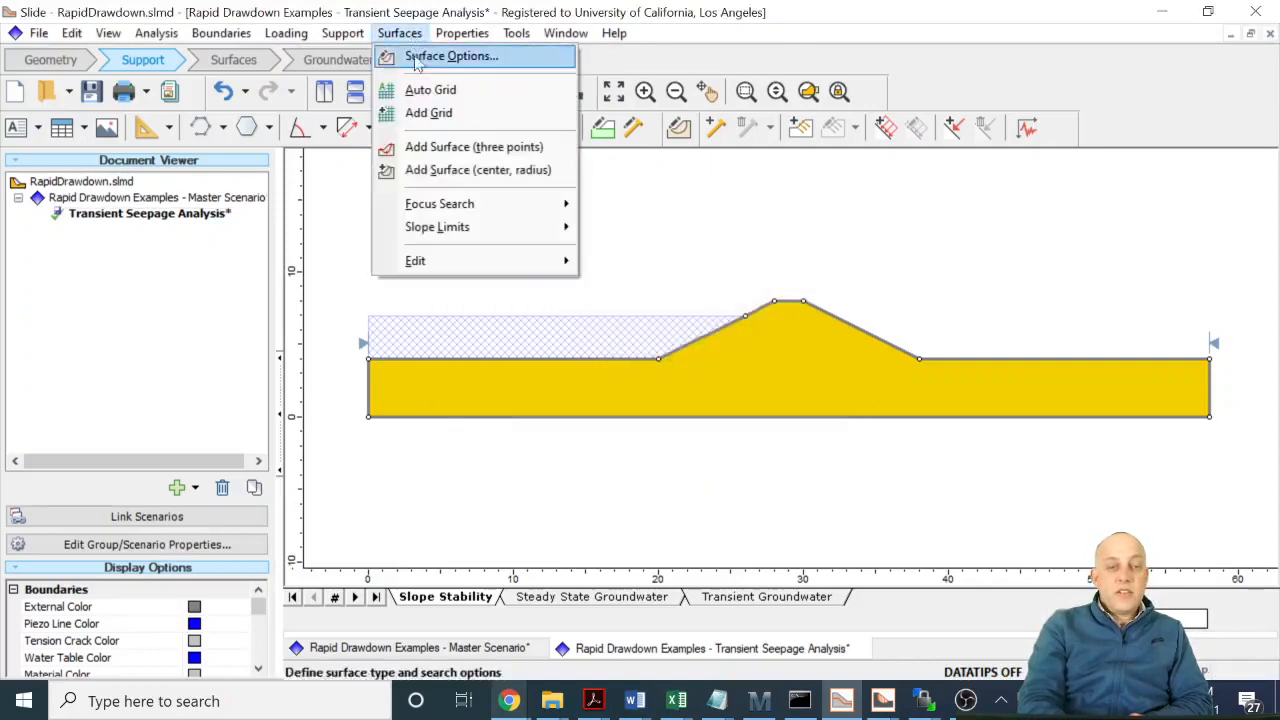
click(428, 89)
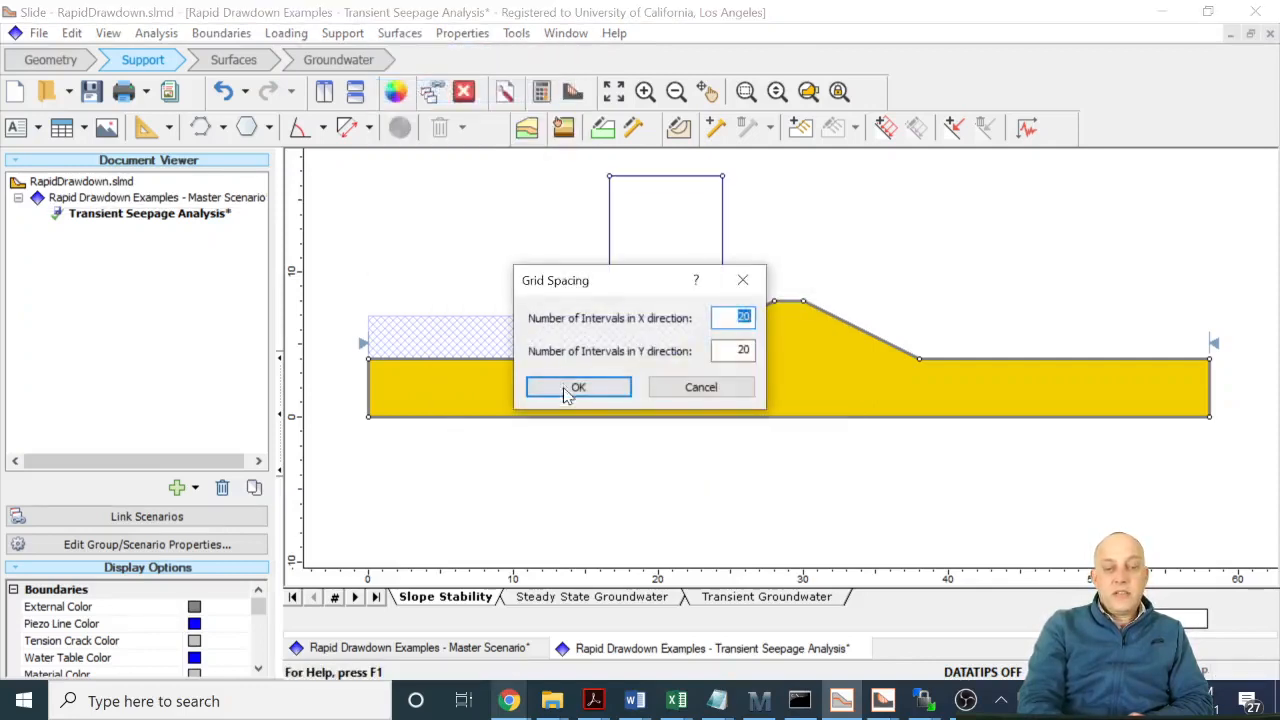
click(570, 388)
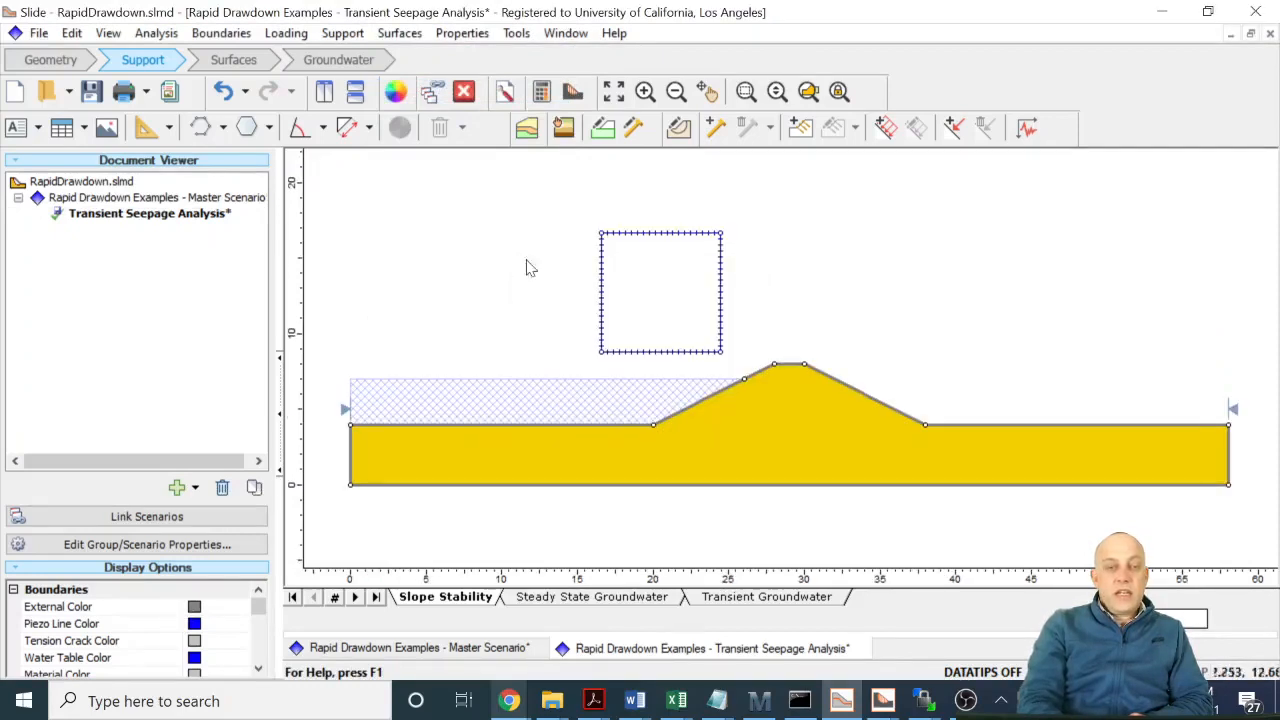
- In the steady state groundwater model, set Material 1's hydraulic conductivity Ks to 1e-9 m/s
click(645, 603)
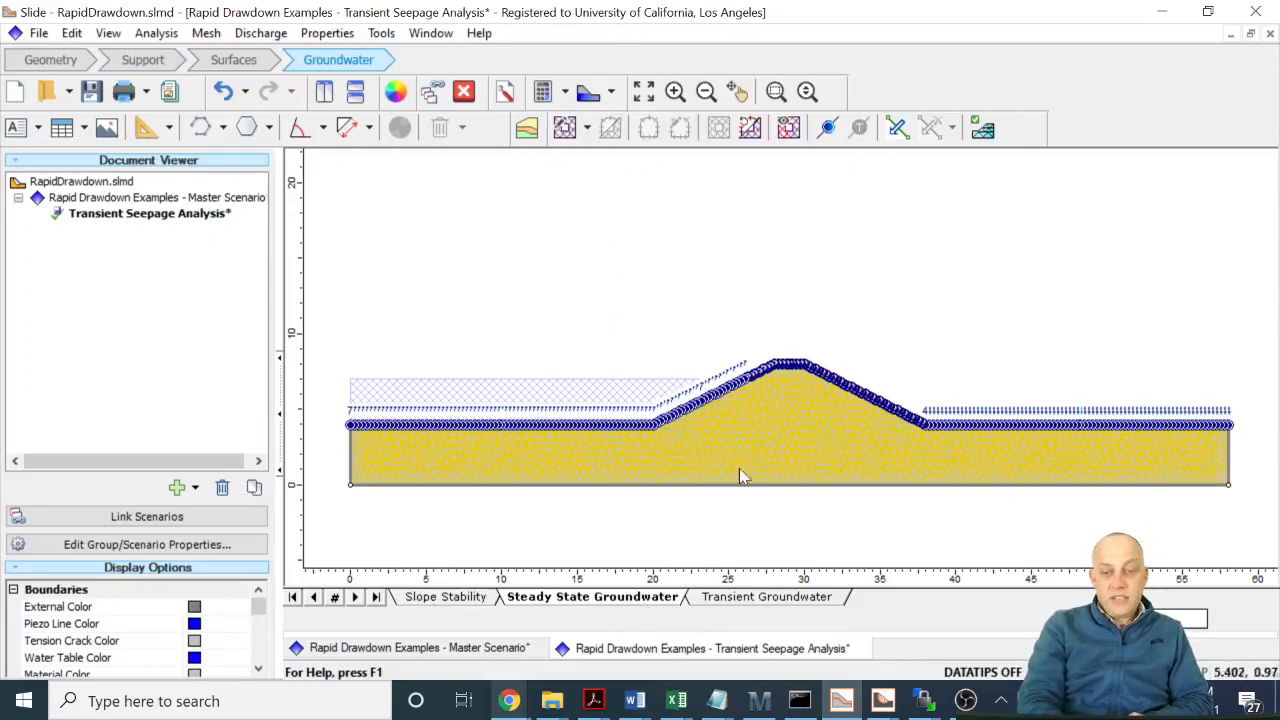
right_click(814, 425)
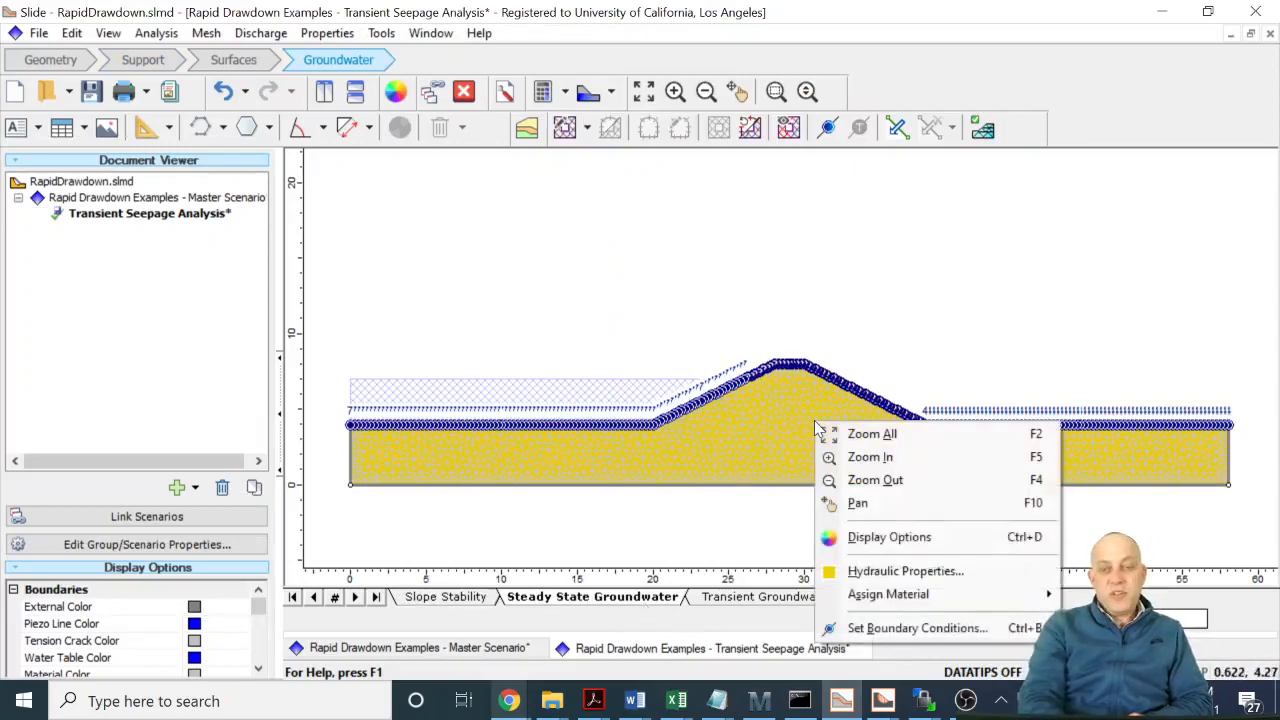
click(850, 571)
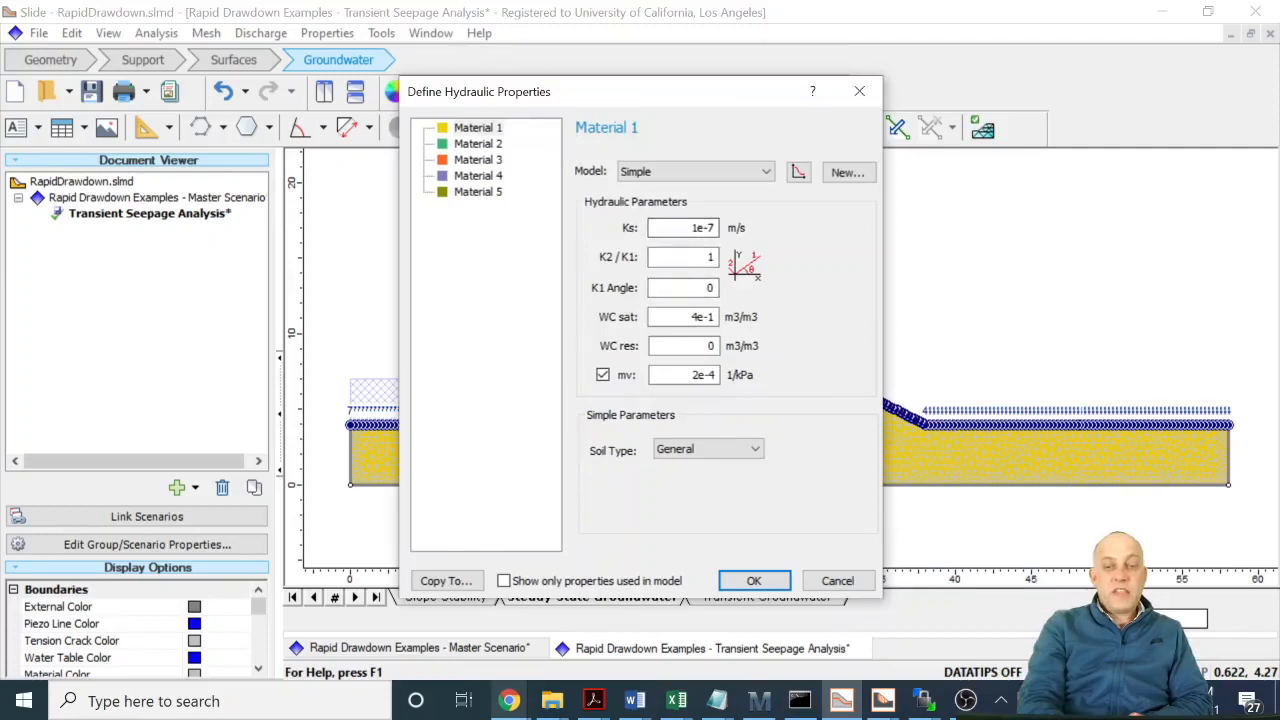
double_click(711, 229)
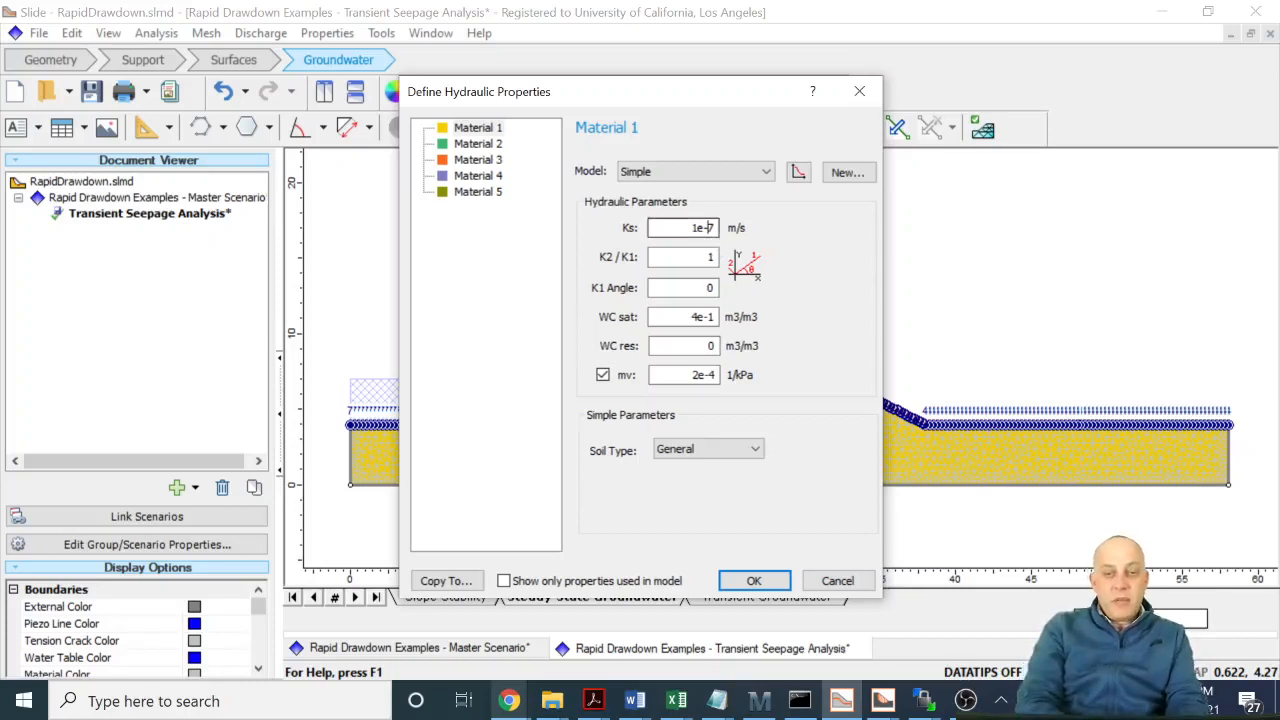
text(9)
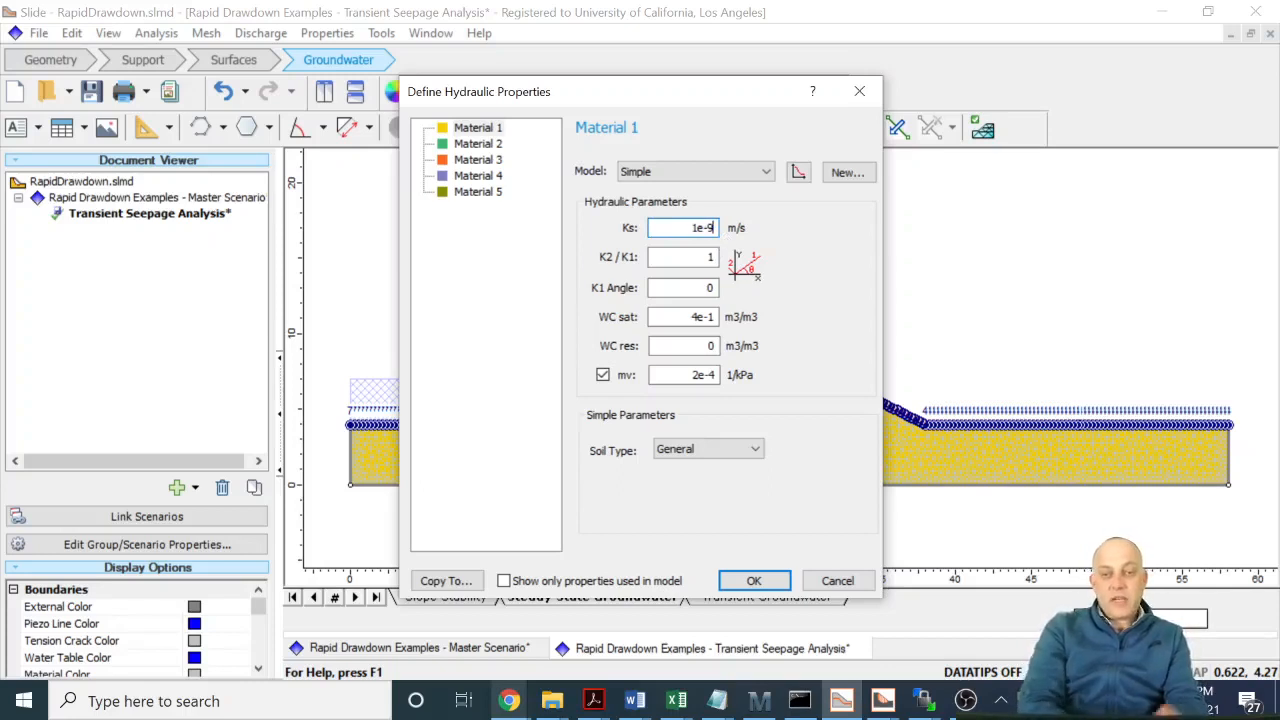
click(755, 581)
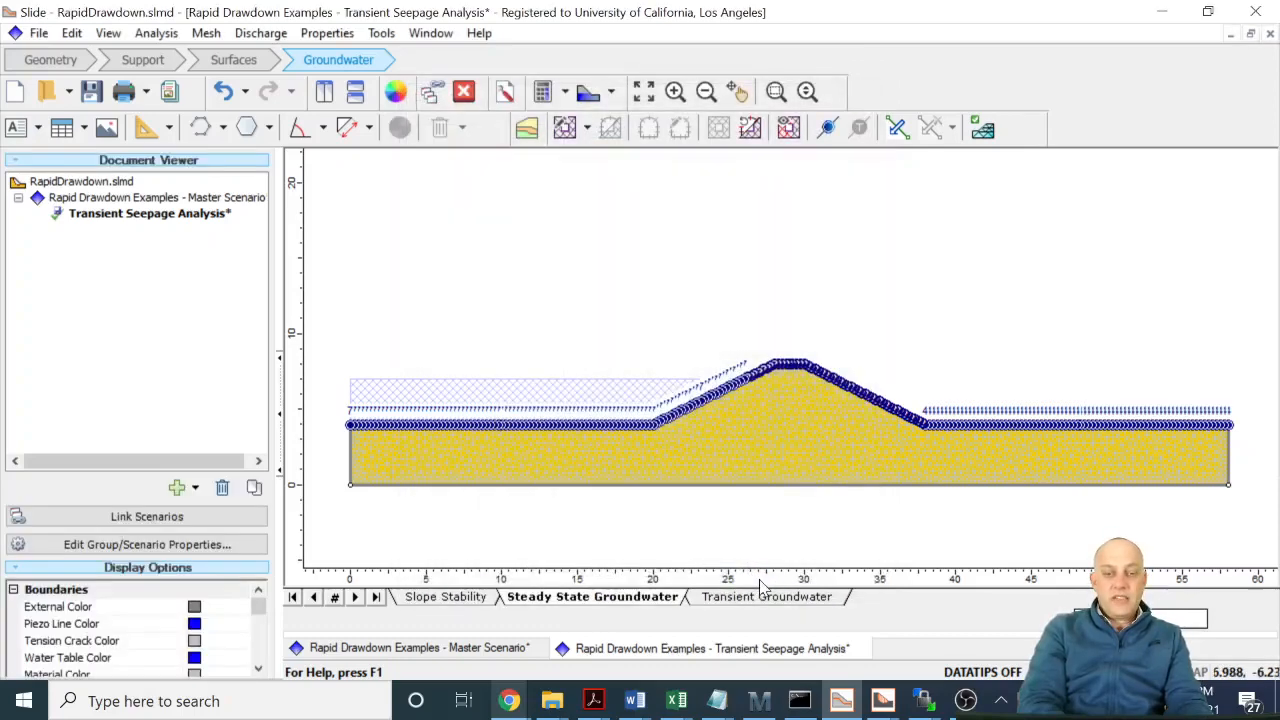
- Save the open scenarios and compute groundwater for the Transient Seepage Analysis scenario
click(543, 93)
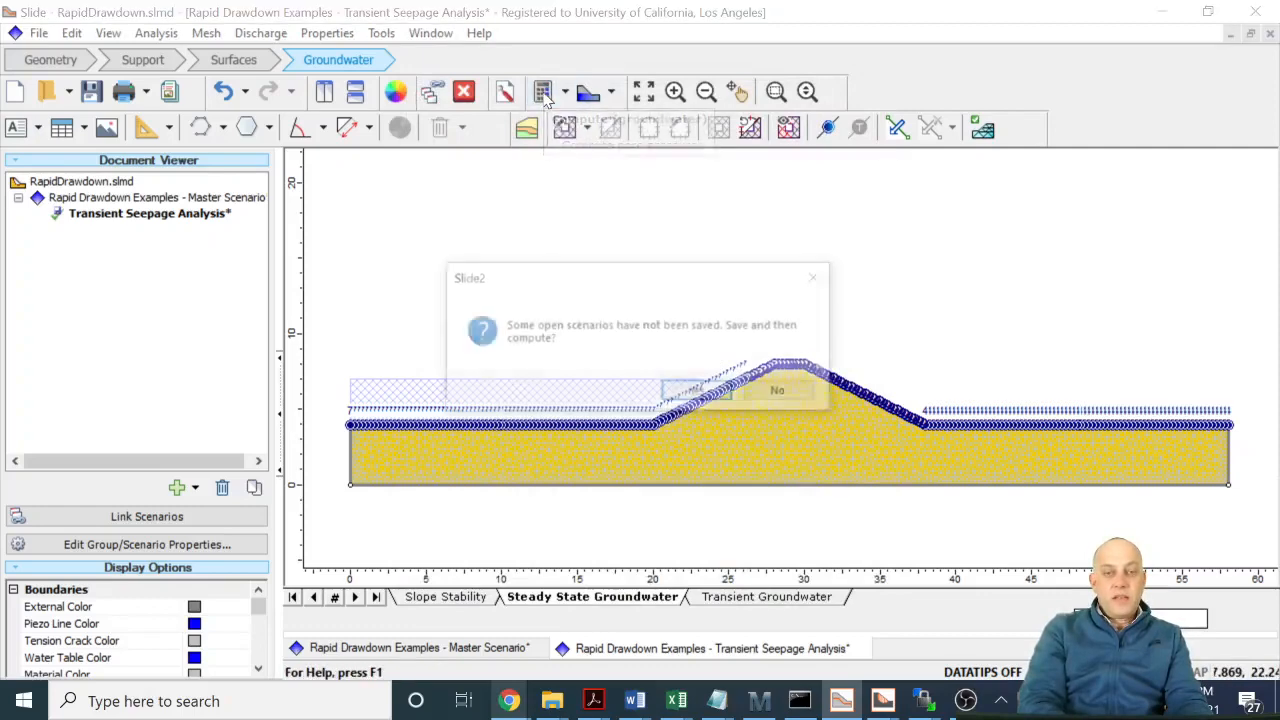
click(700, 392)
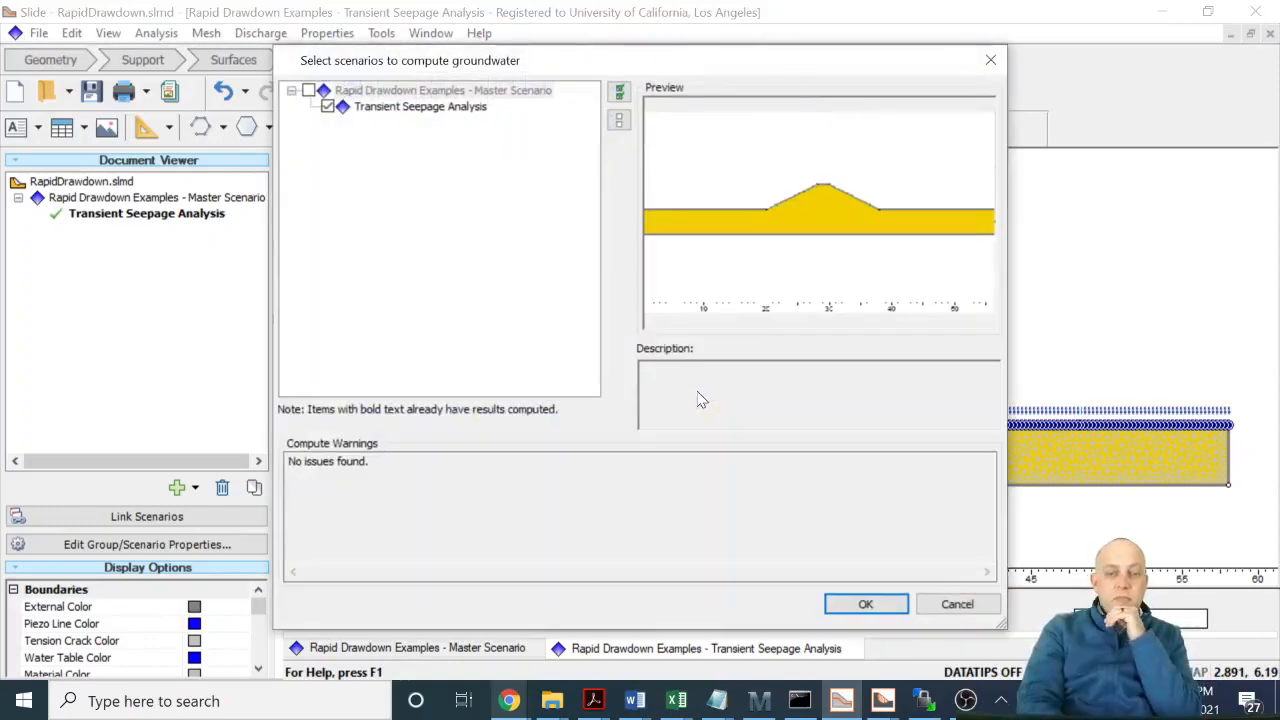
click(850, 602)
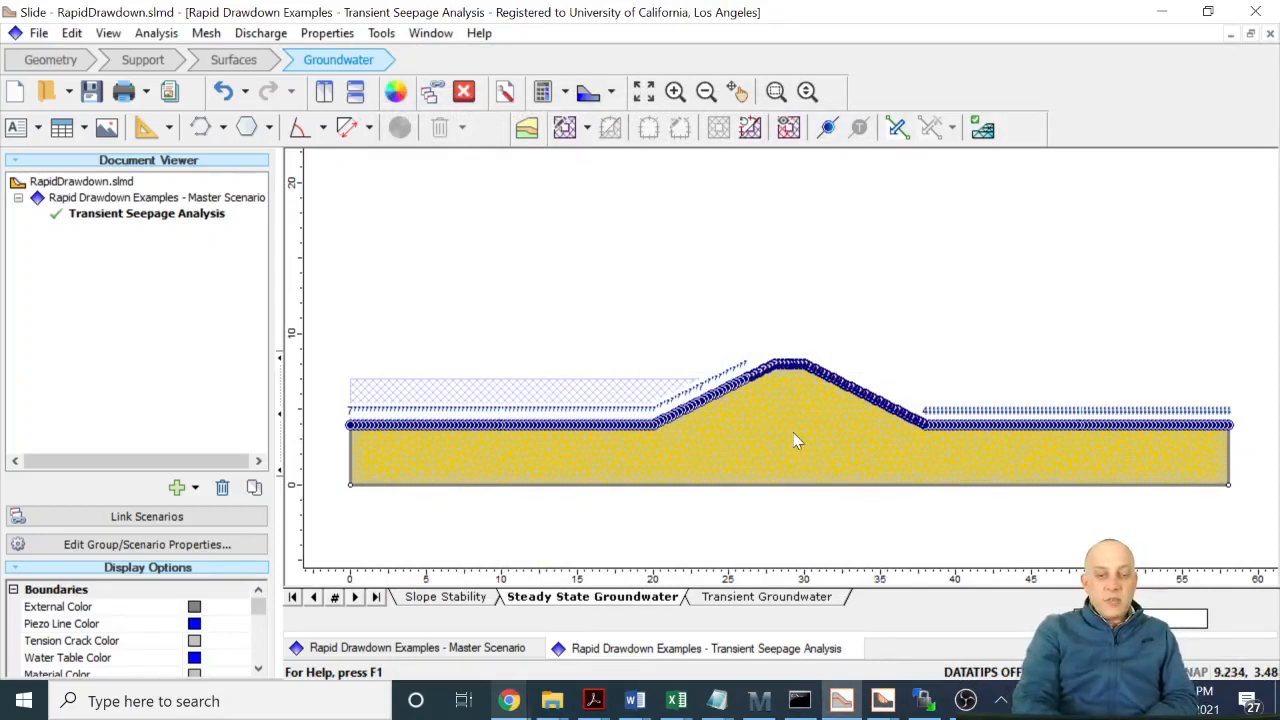
- Compute slope stability for the Master Scenario and the Transient Seepage Analysis scenario
click(447, 597)
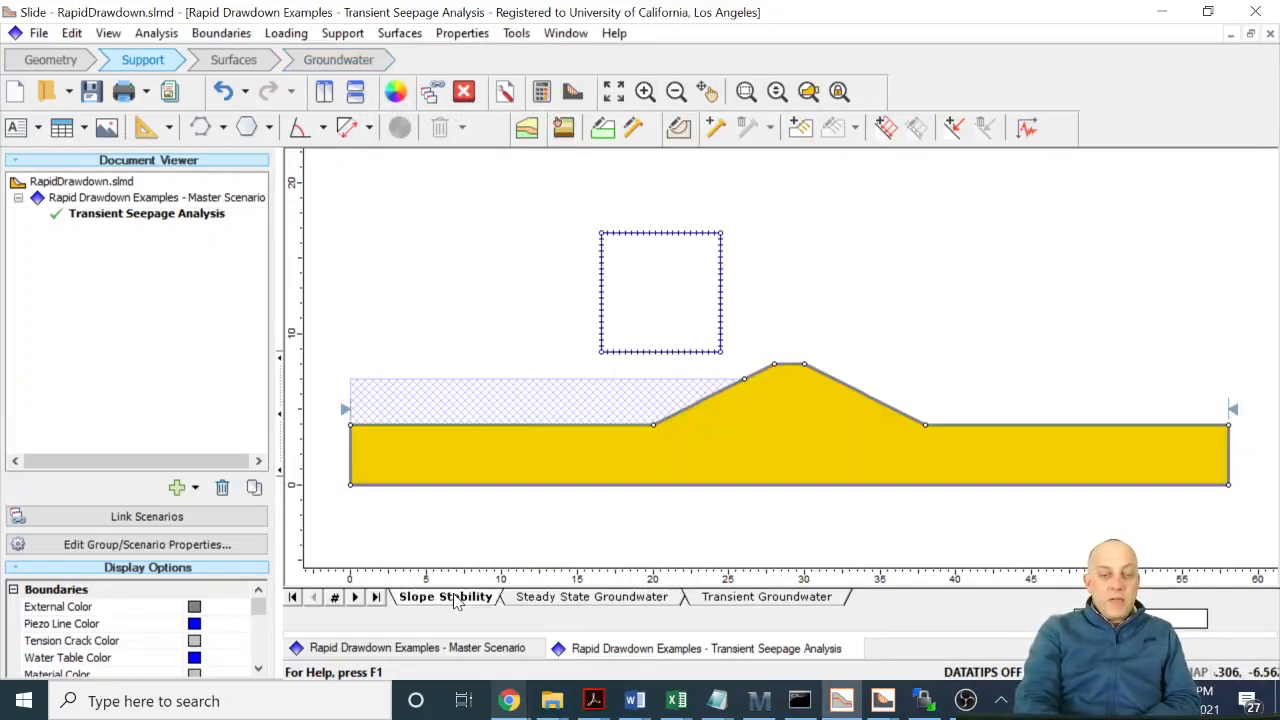
click(540, 92)
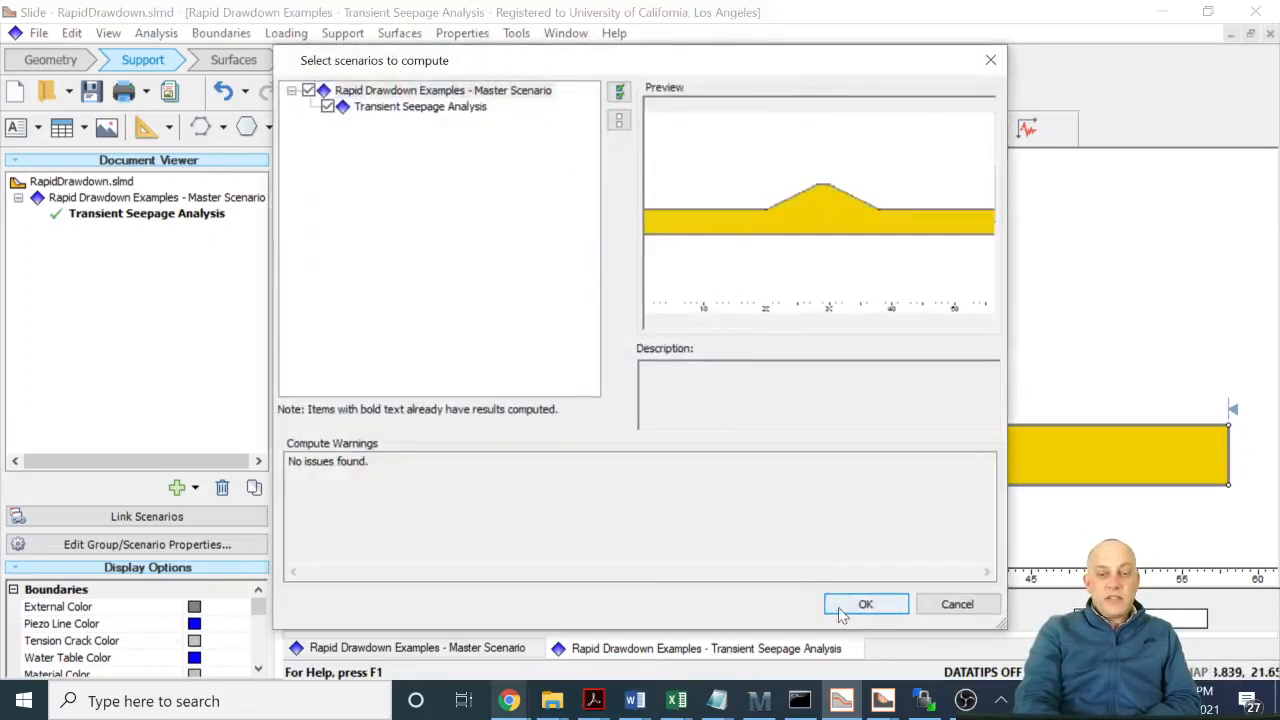
click(845, 607)
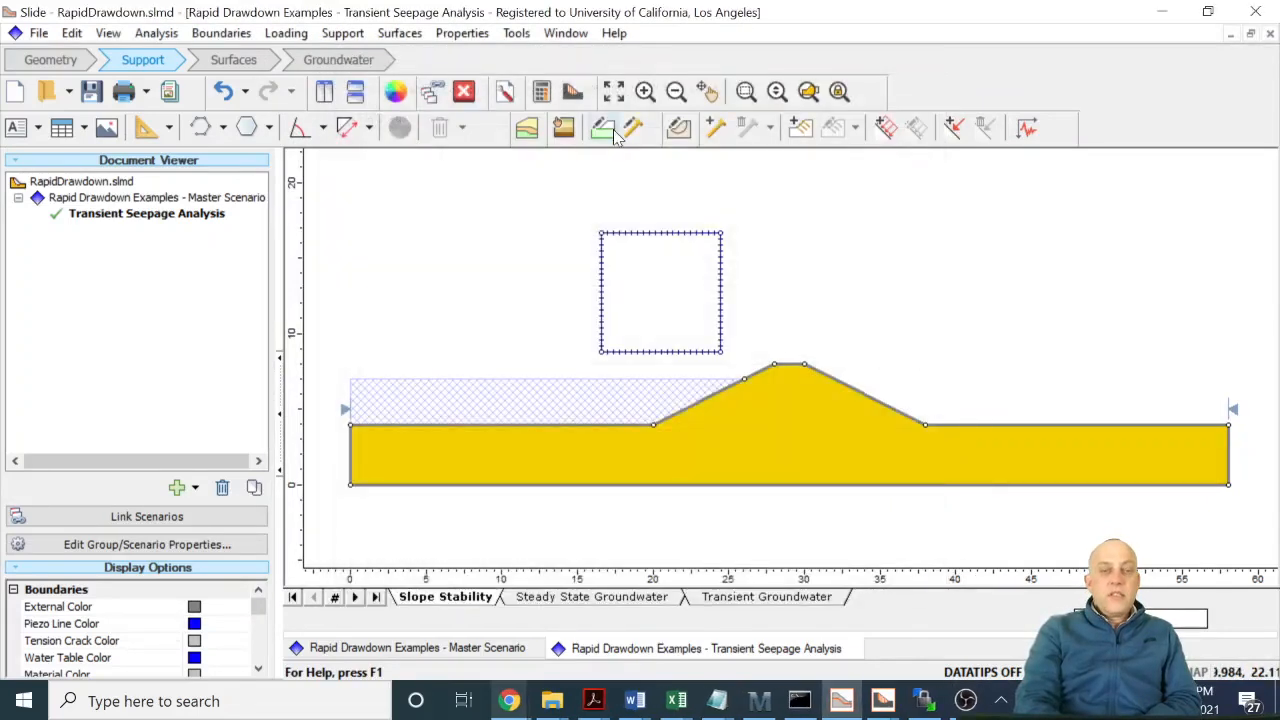
- Open the results in SlideInterpret and examine the safety factor, critical slip surface and water table at the initial, 0-day and 3-day stages
click(572, 93)
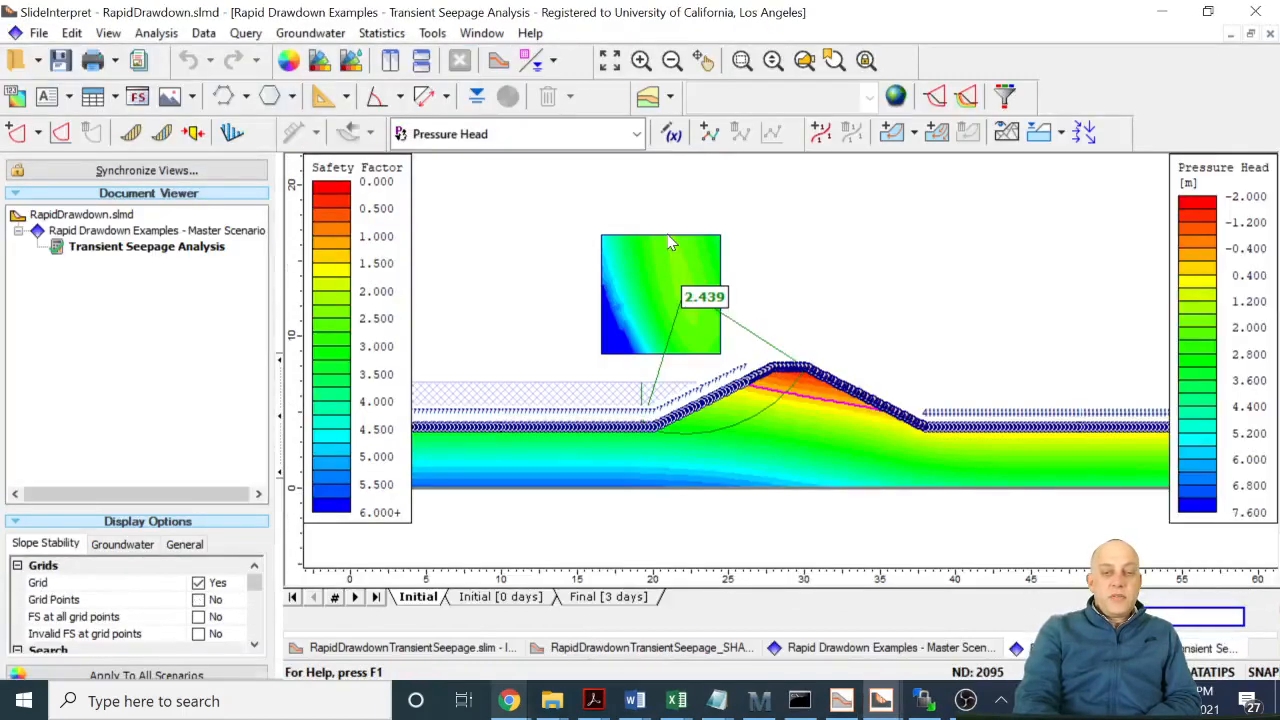
mouse_move(670, 242)
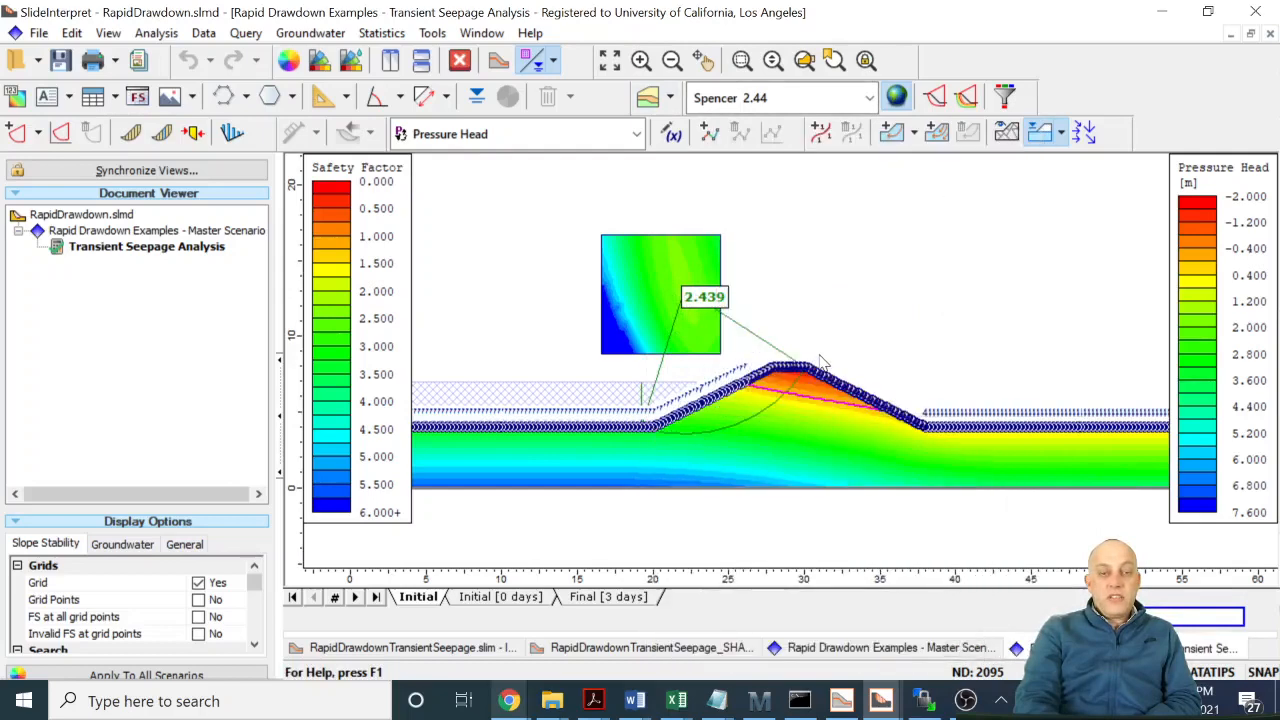
click(509, 597)
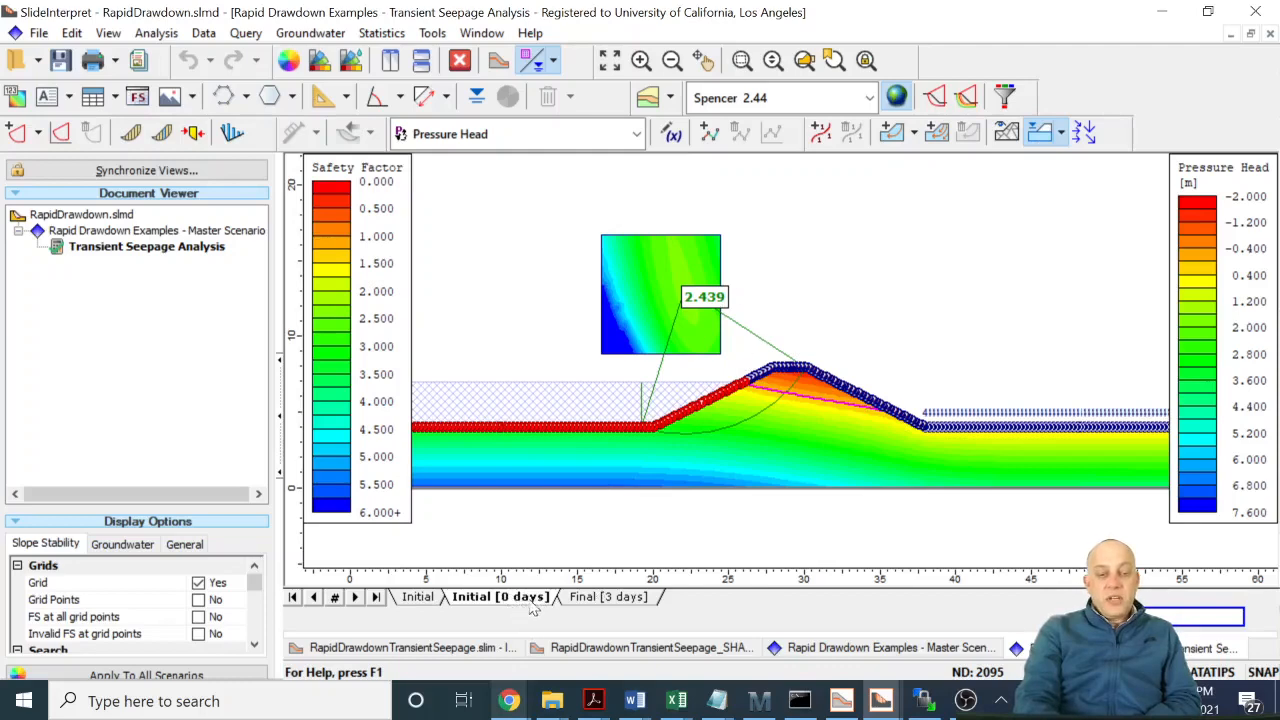
click(601, 602)
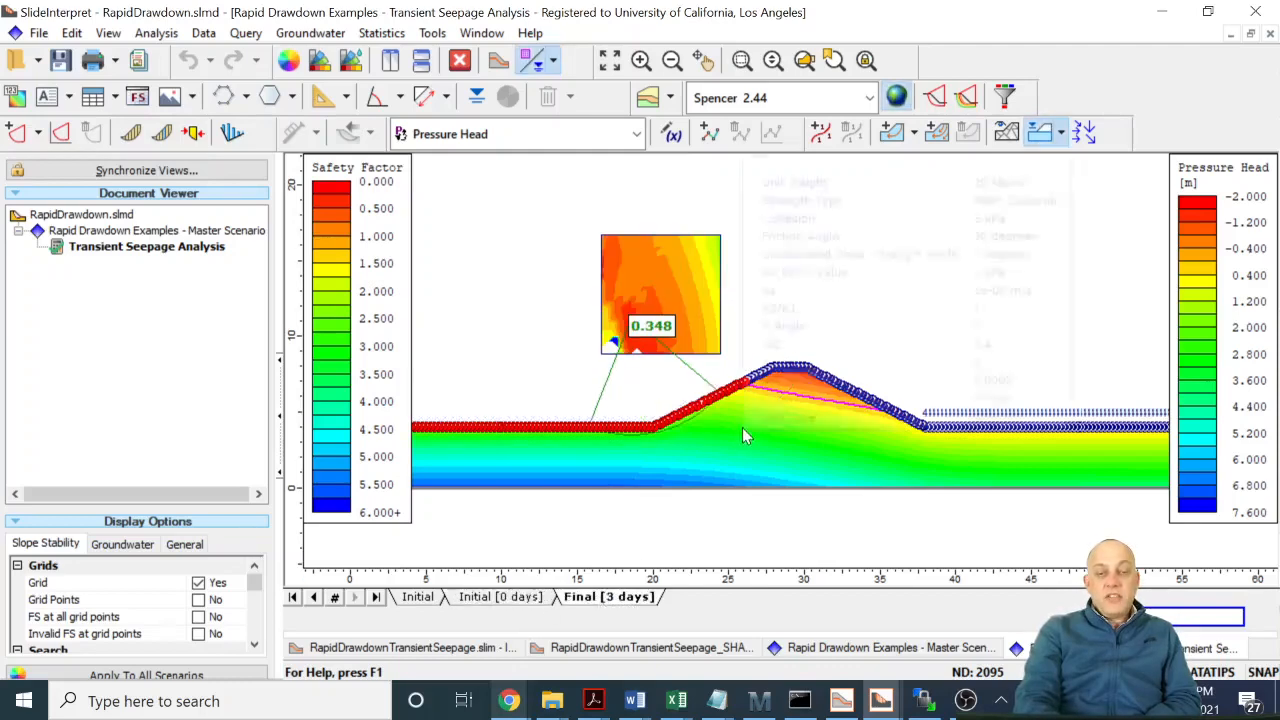
mouse_move(672, 340)
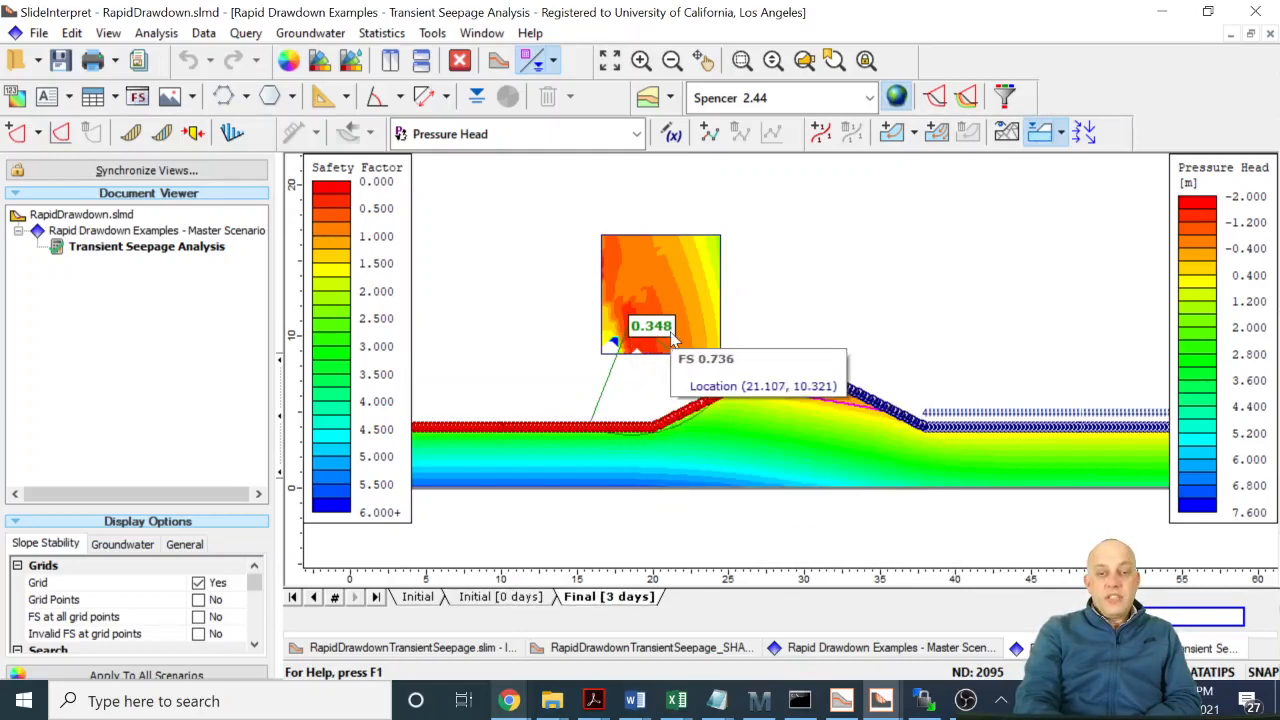
mouse_move(703, 436)
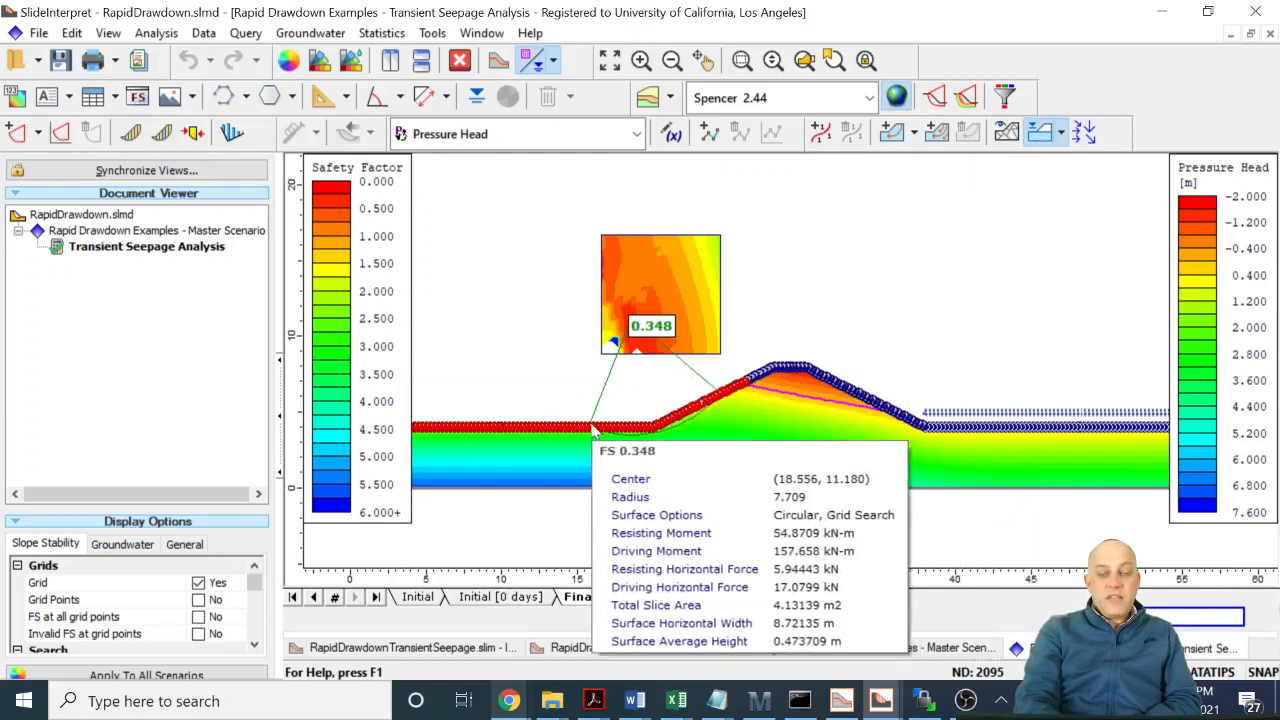
mouse_move(590, 433)
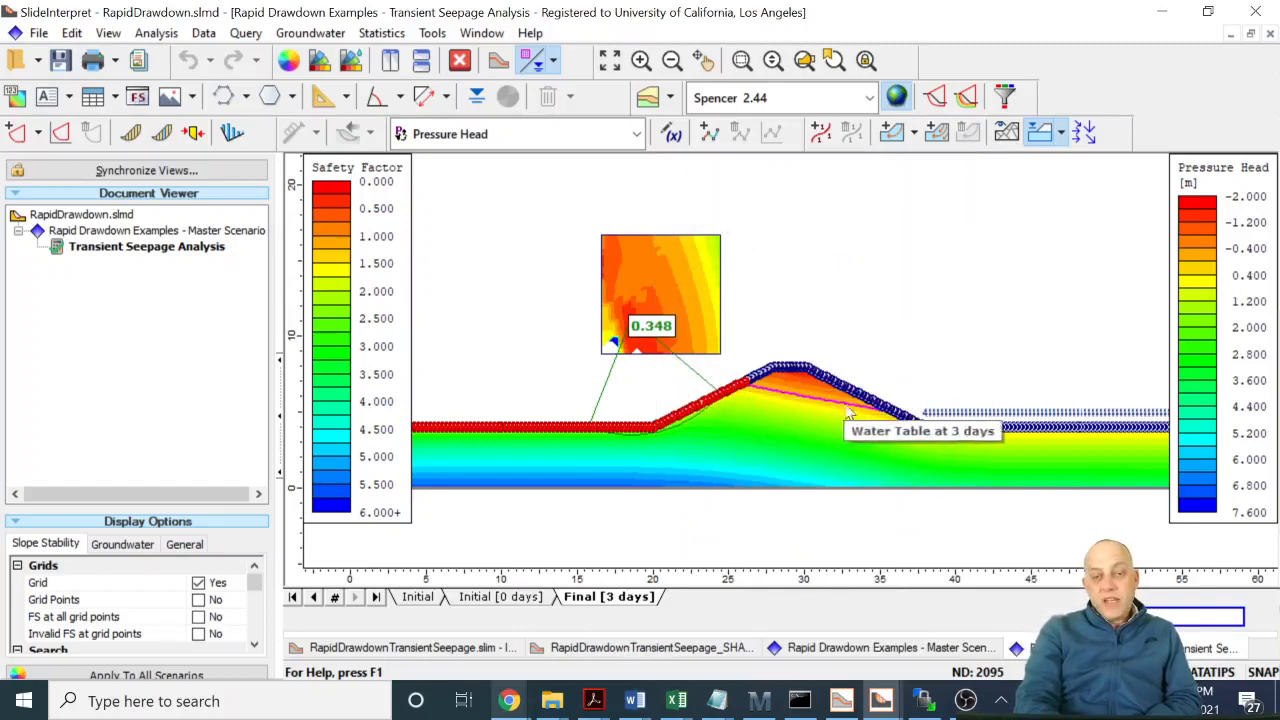
- Compare the safety factor and critical slip surface between the 0-day and 3-day stages
click(503, 597)
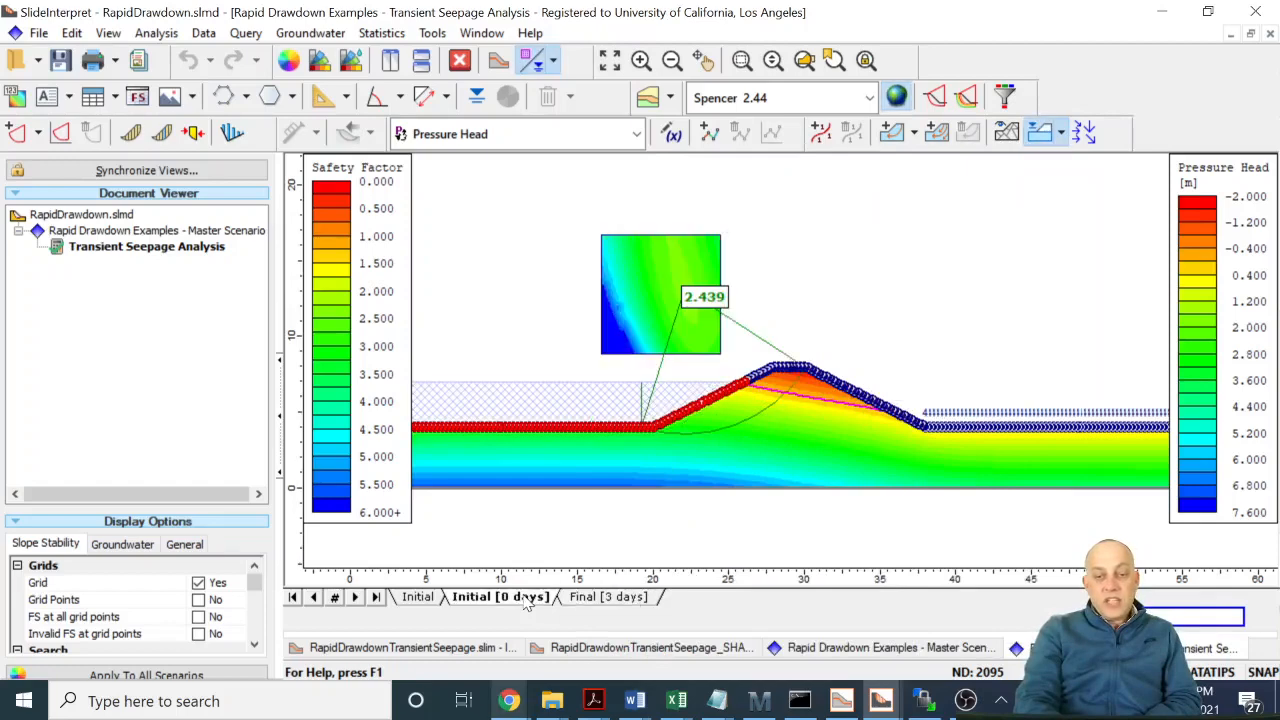
click(589, 598)
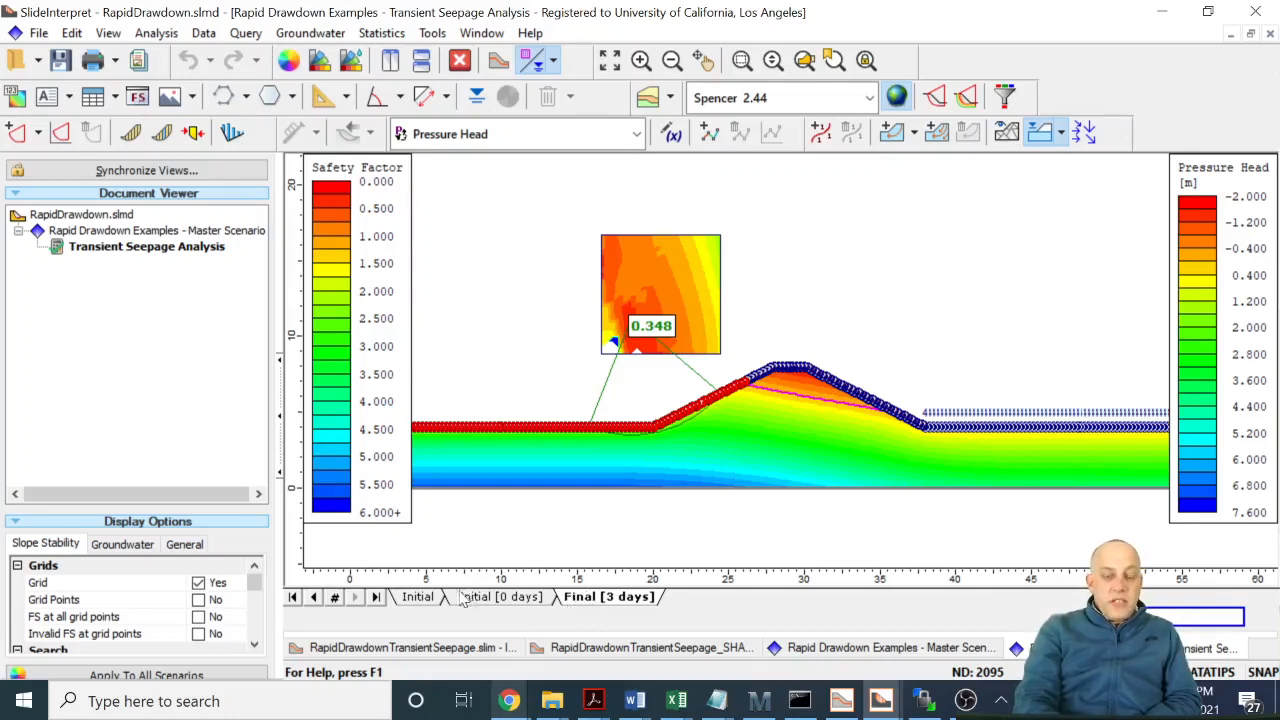
- Switch back to the Slide modeler and set Material 1's hydraulic conductivity Ks to 1e-4 m/s in the steady state groundwater model
click(841, 700)
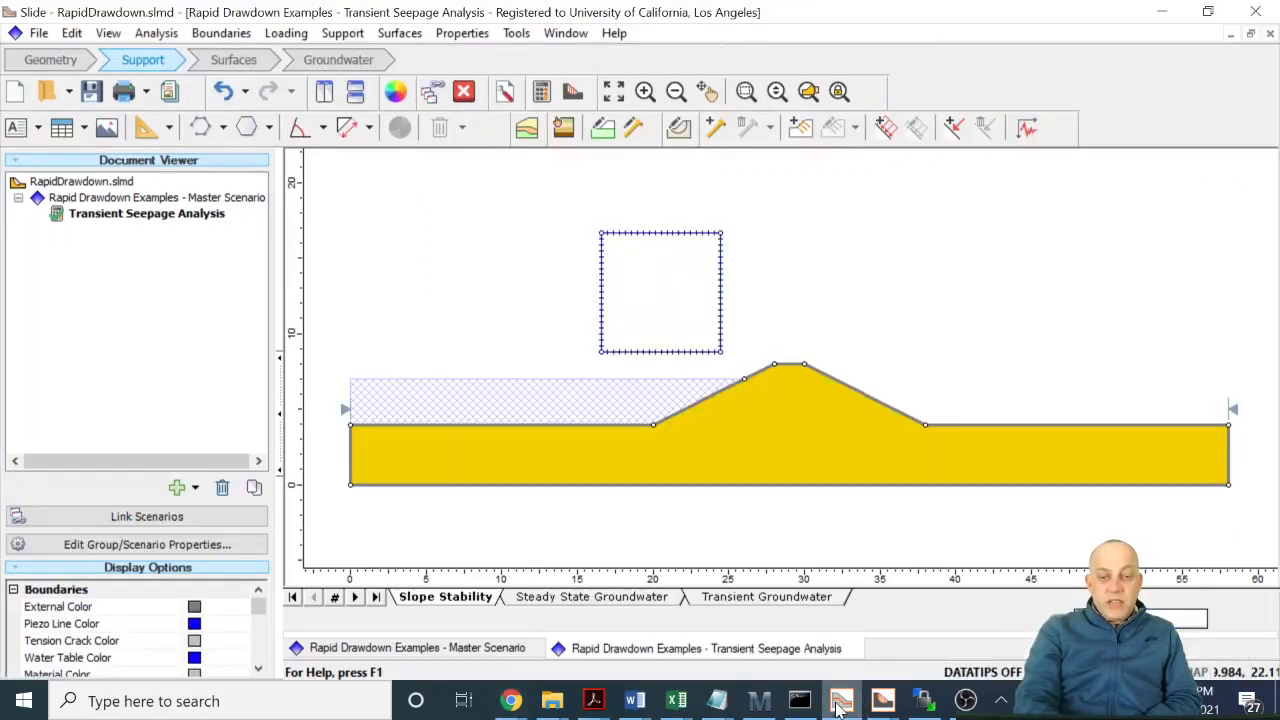
click(660, 598)
right_click(763, 451)
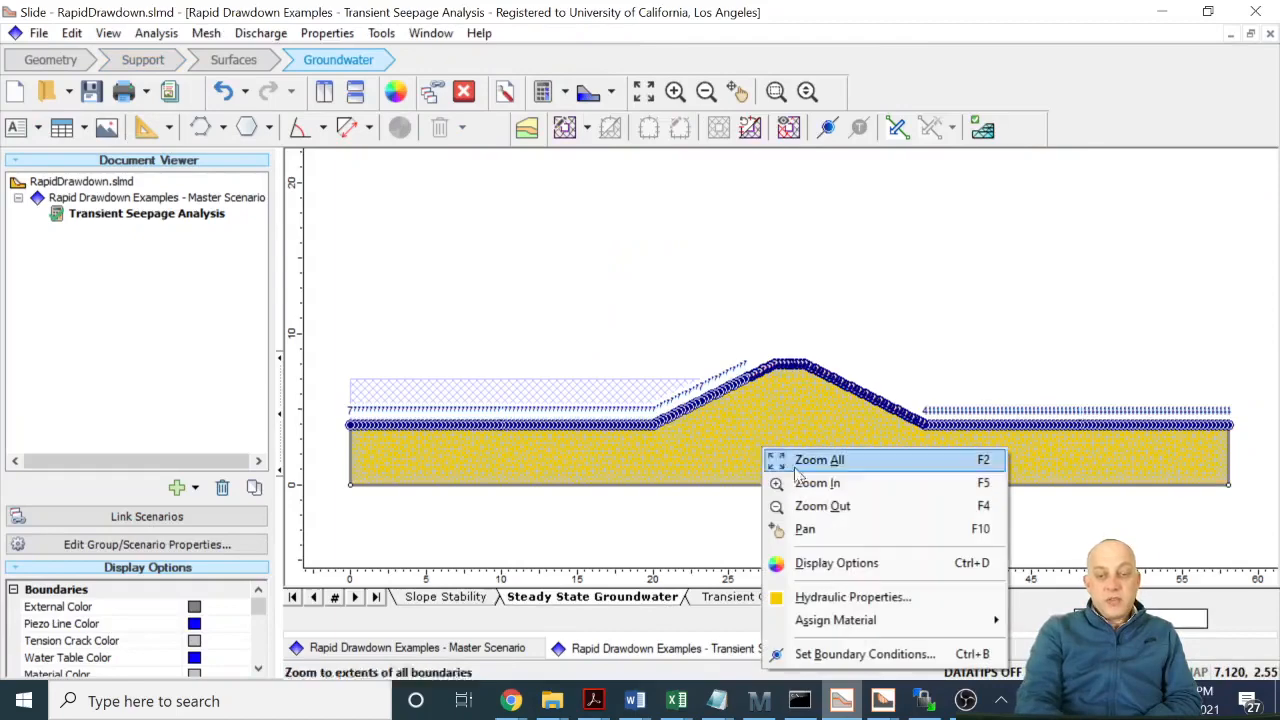
click(822, 597)
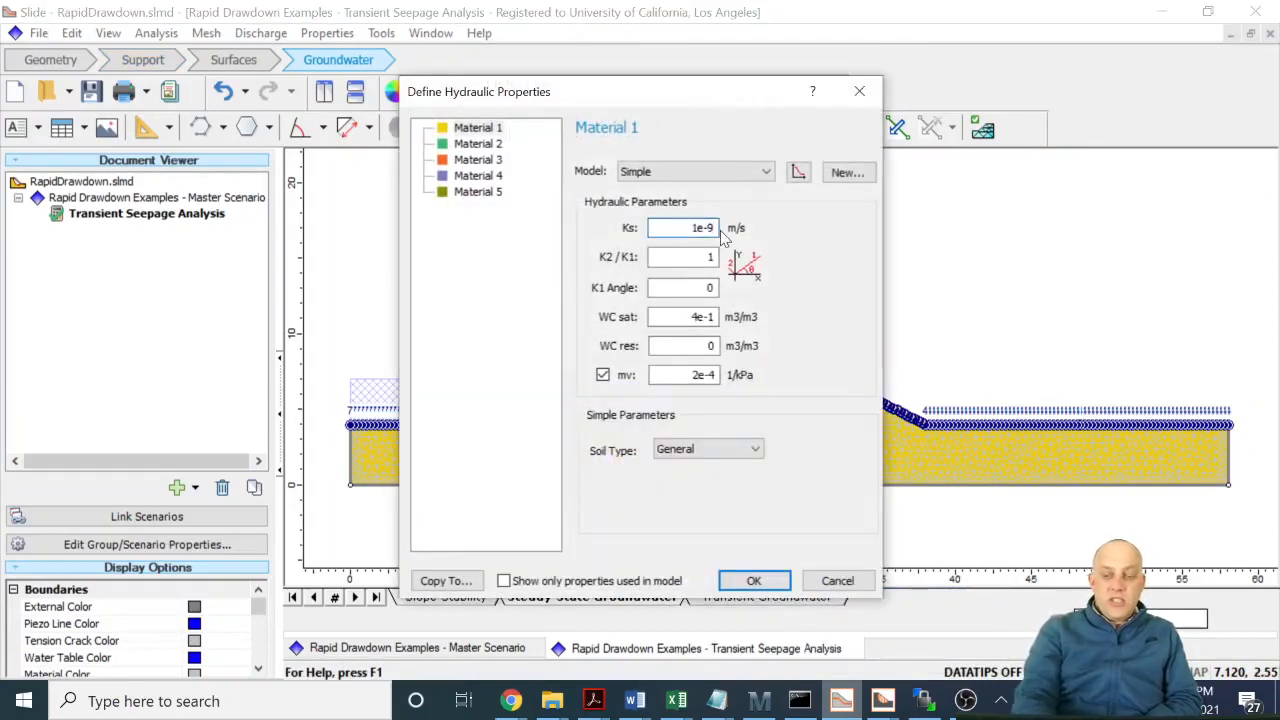
key(BackSpace)
text(4)
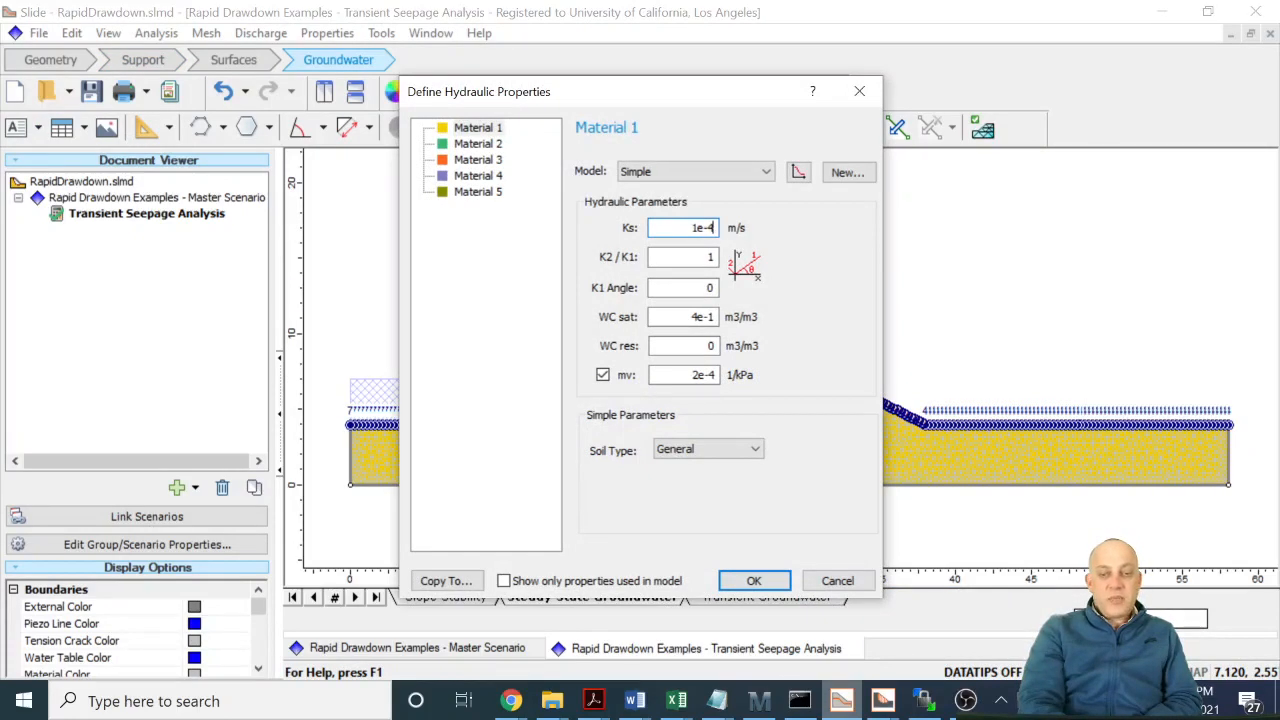
click(756, 584)
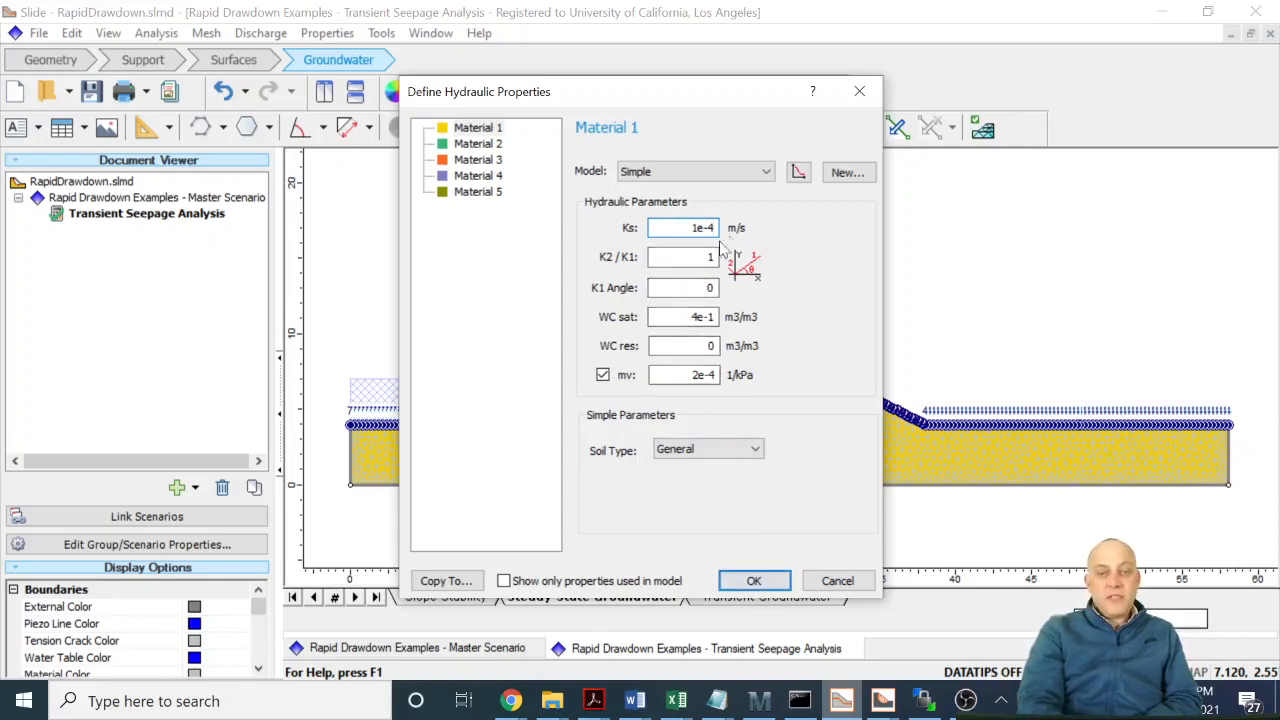
click(756, 582)
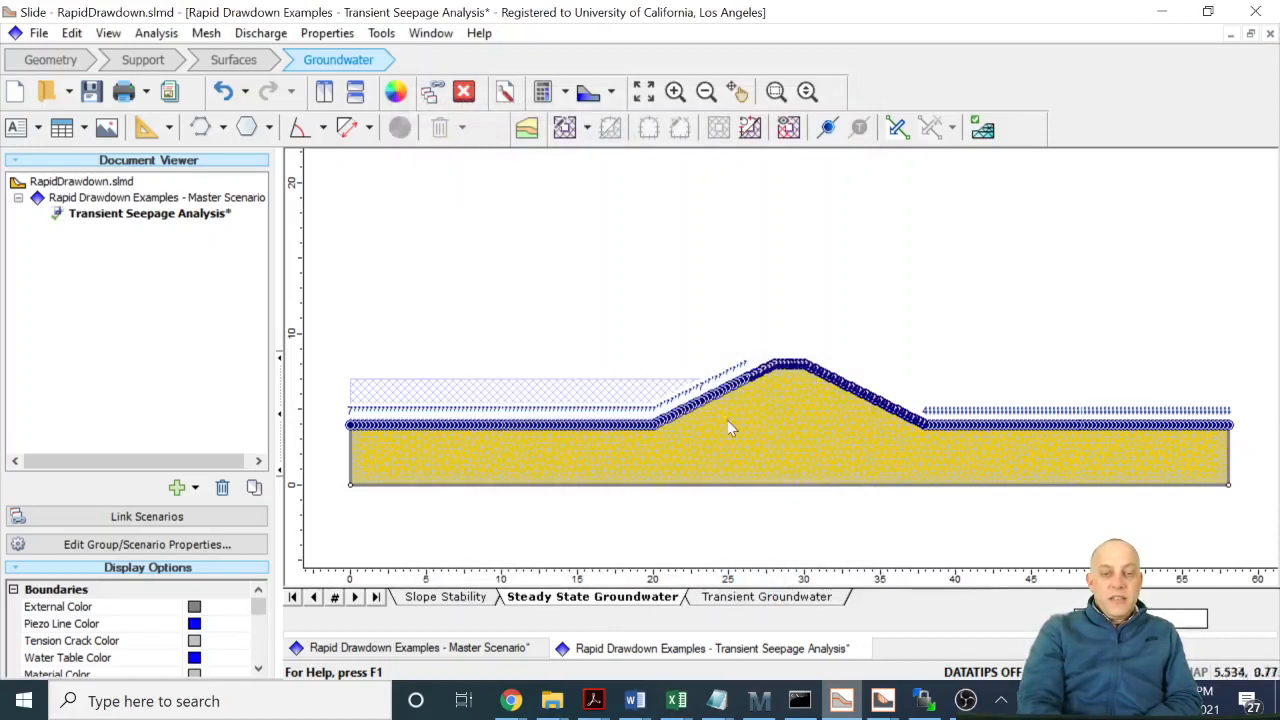
- Save the open scenarios and recompute groundwater for the Transient Seepage Analysis scenario with the revised conductivity
click(542, 92)
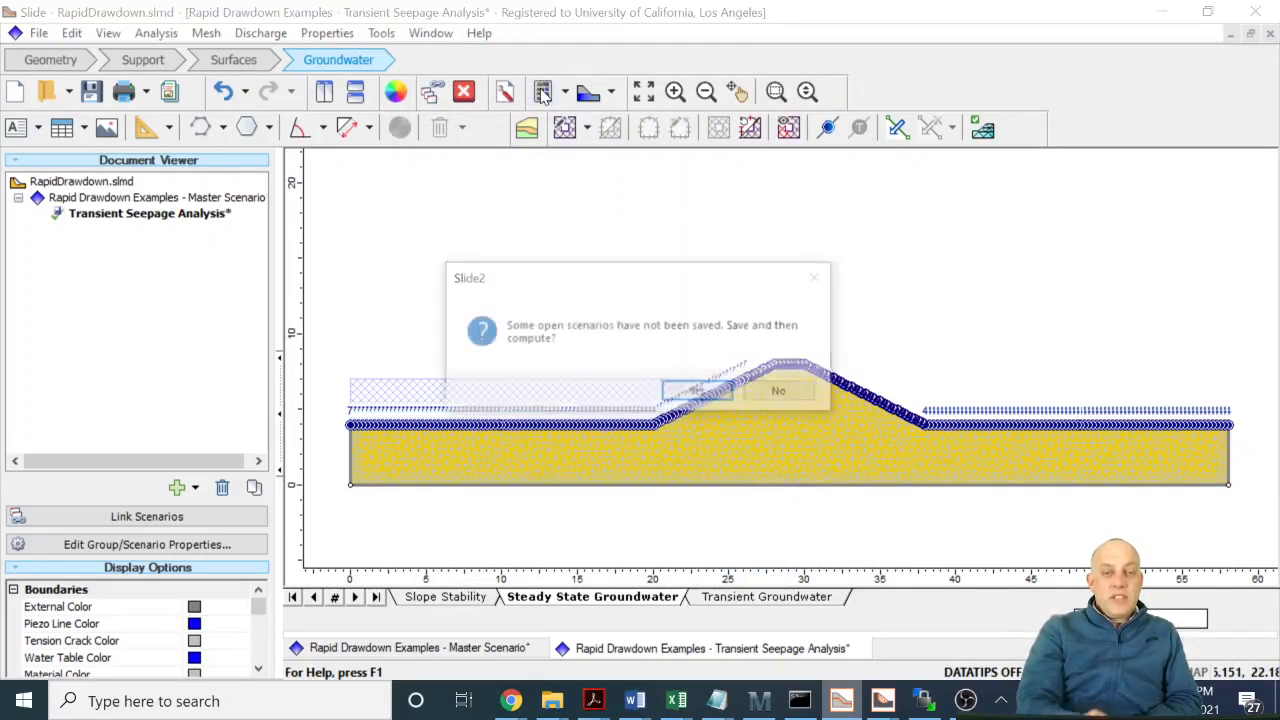
click(695, 392)
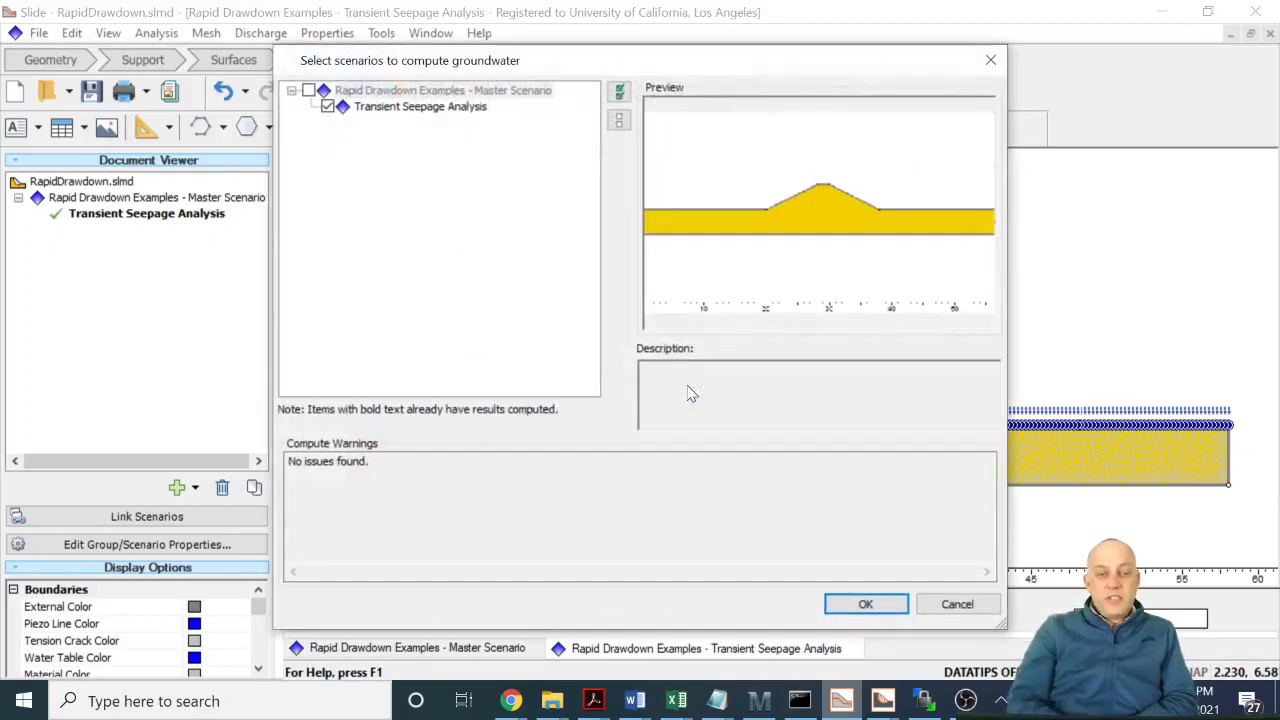
click(860, 606)
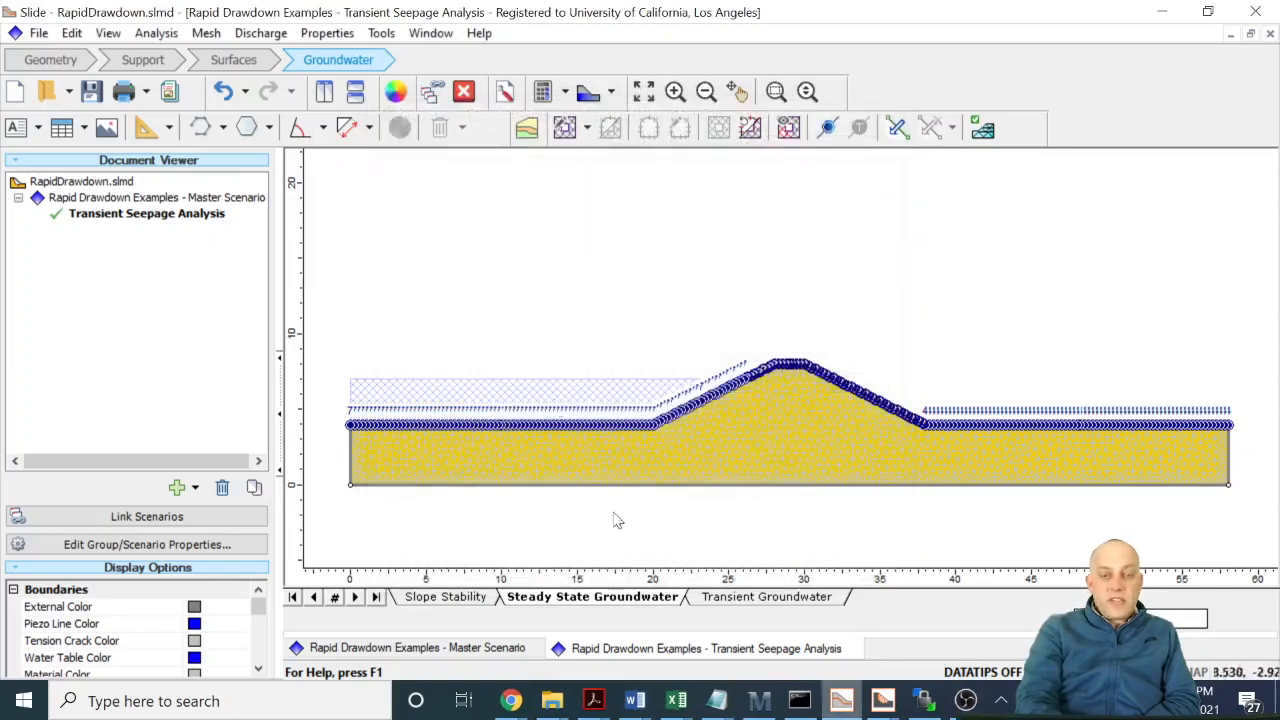
- Recompute slope stability for both the Master Scenario and the Transient Seepage Analysis scenario
click(446, 597)
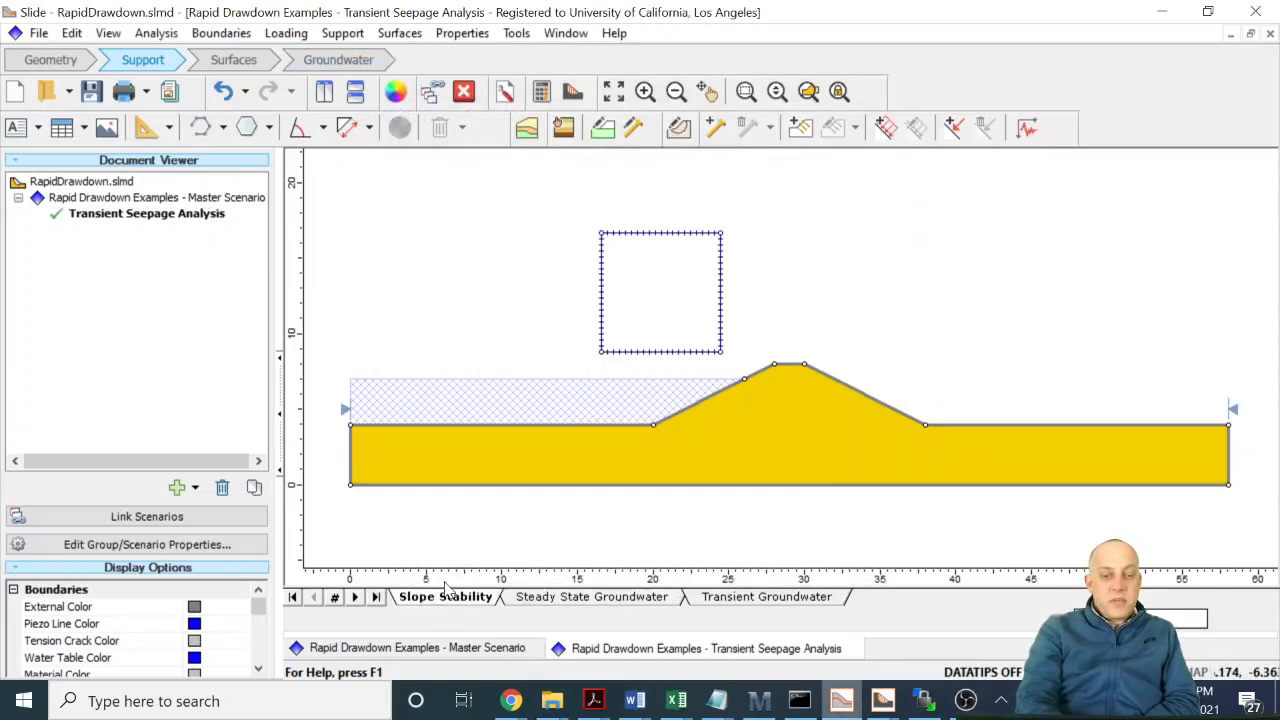
click(541, 91)
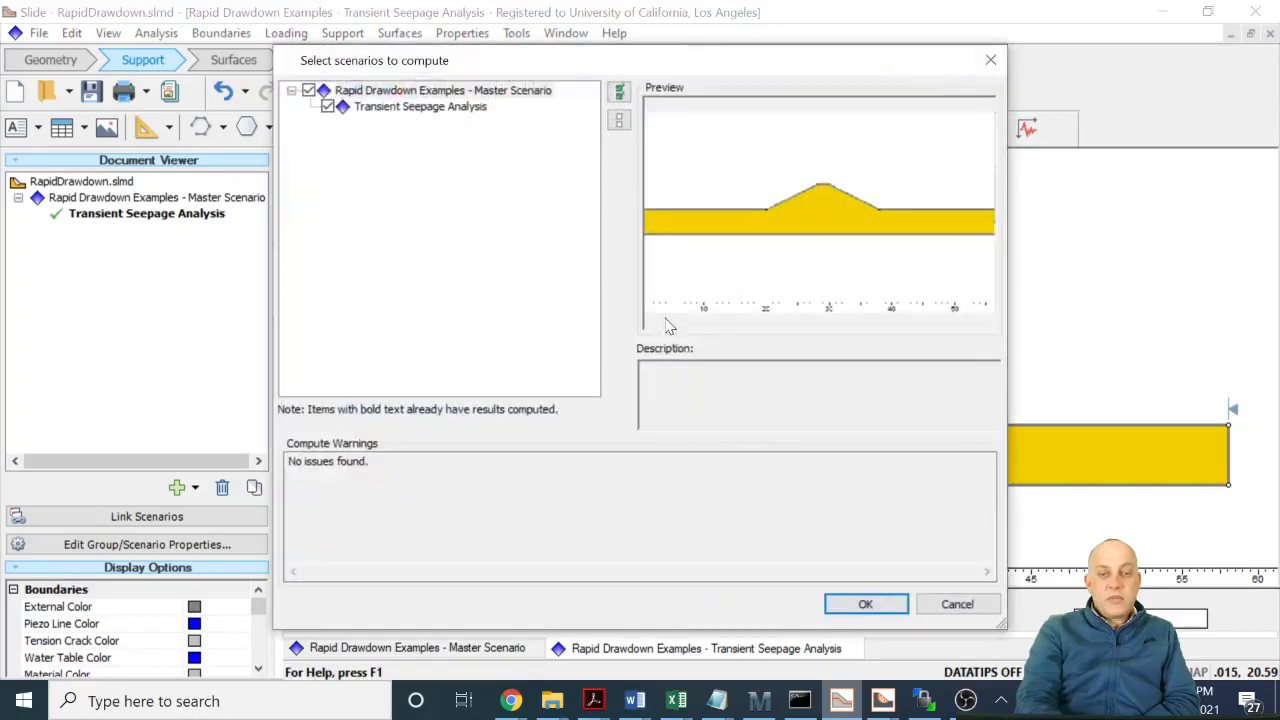
click(848, 606)
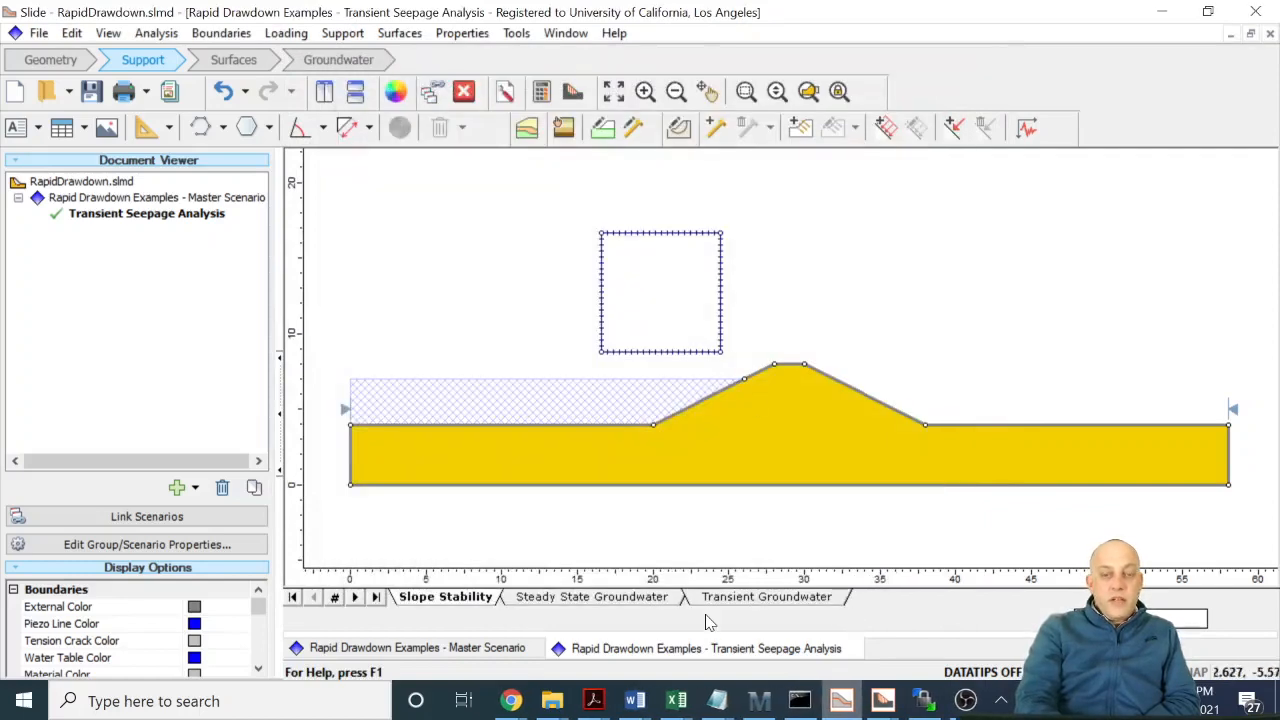
- Open the updated results in SlideInterpret and examine the 0-day and 3-day stages, including the final safety factor, drawdown boundary condition and water table
click(572, 91)
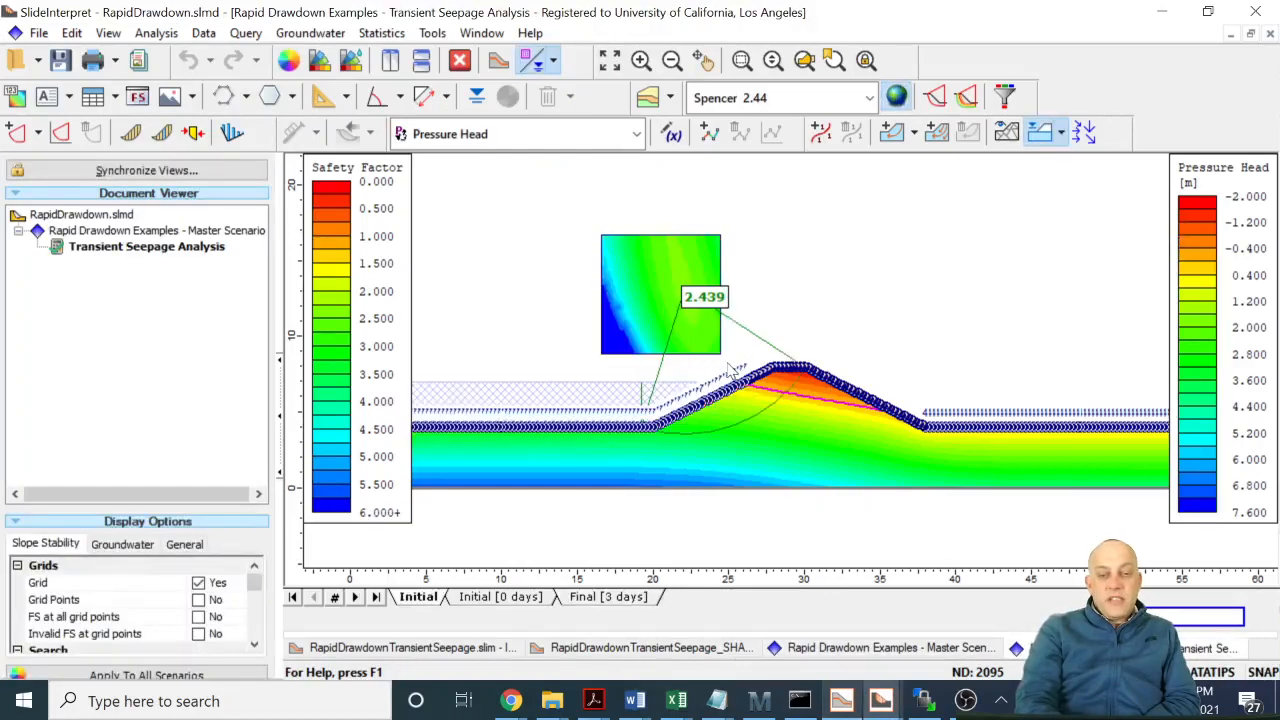
click(505, 597)
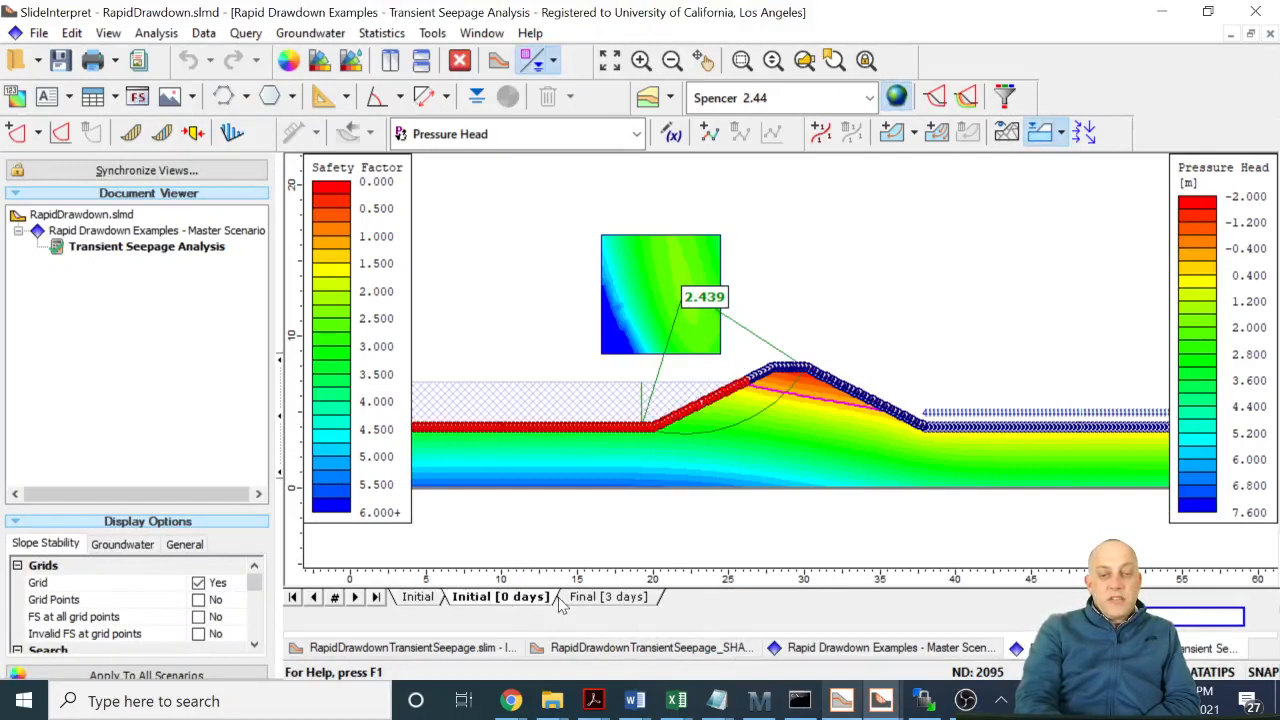
click(621, 599)
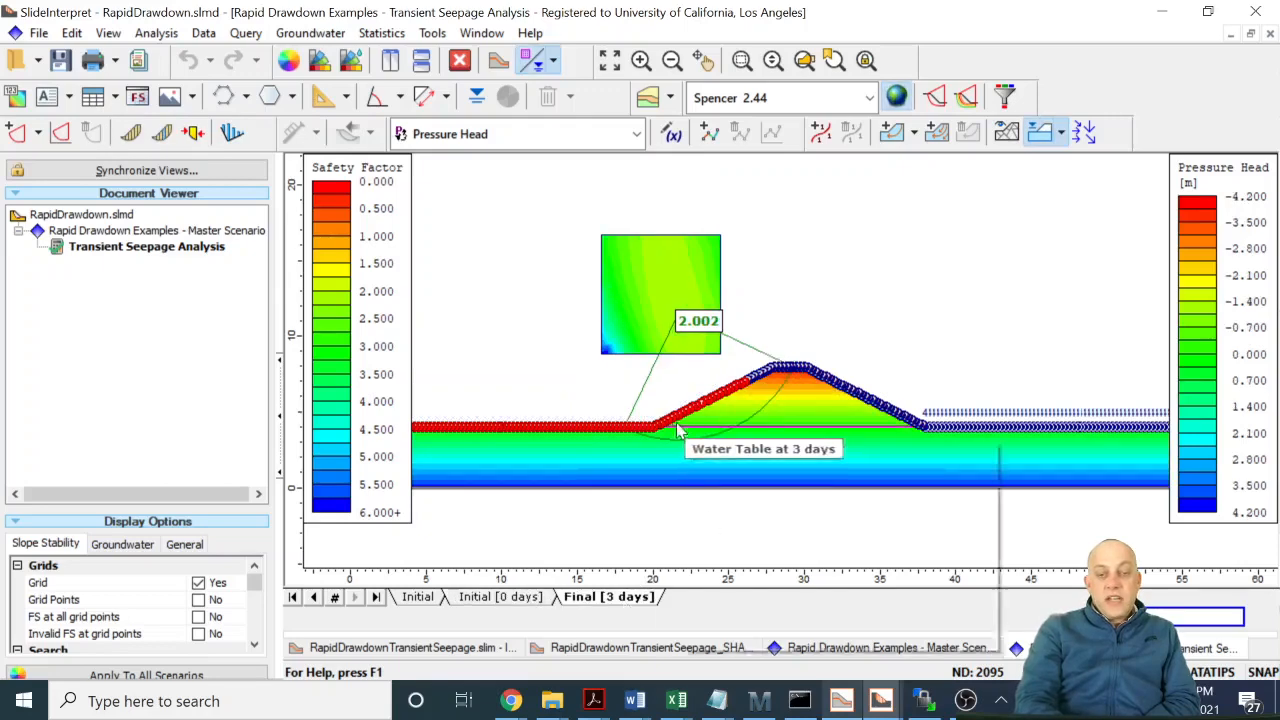
mouse_move(876, 425)
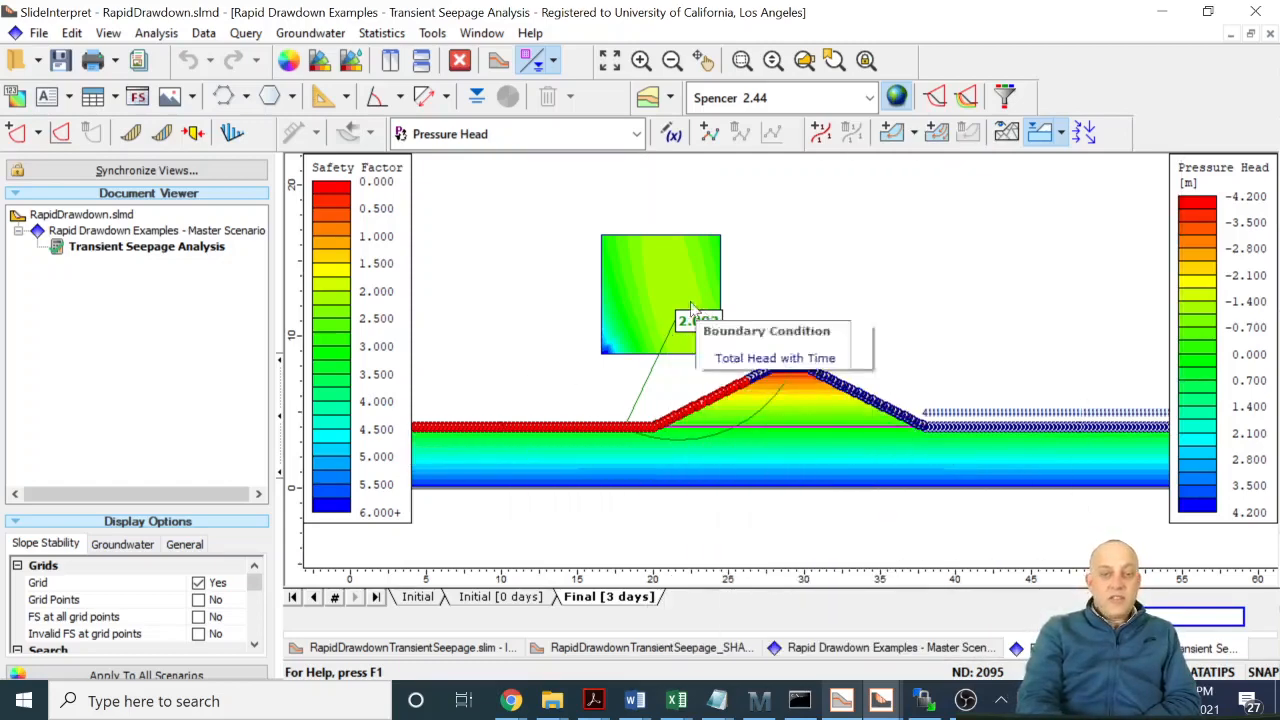
mouse_move(727, 338)
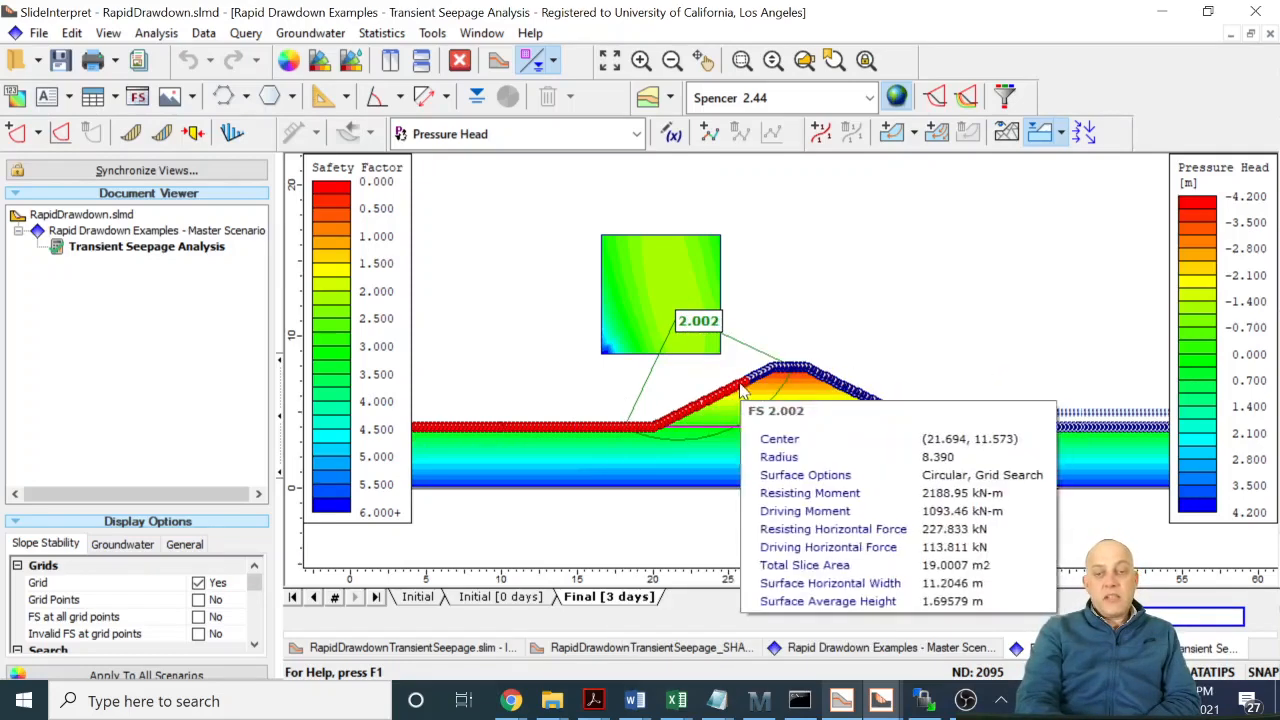
mouse_move(730, 383)
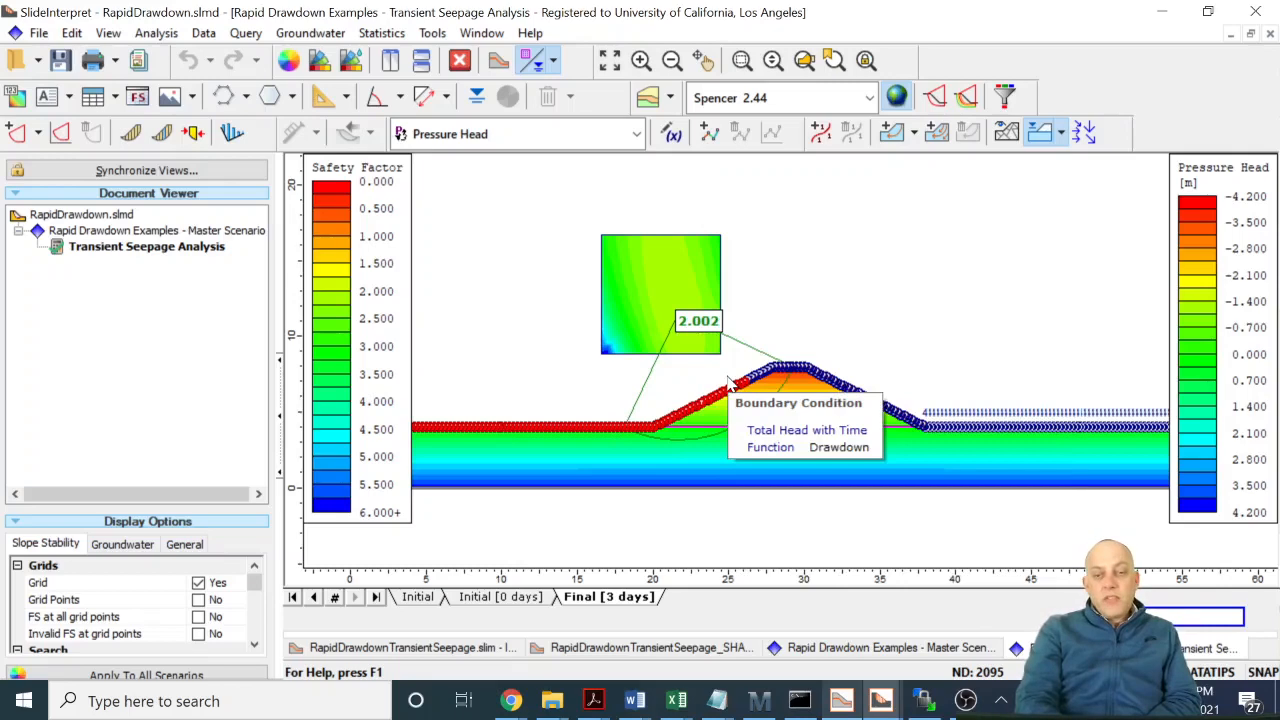
mouse_move(812, 440)
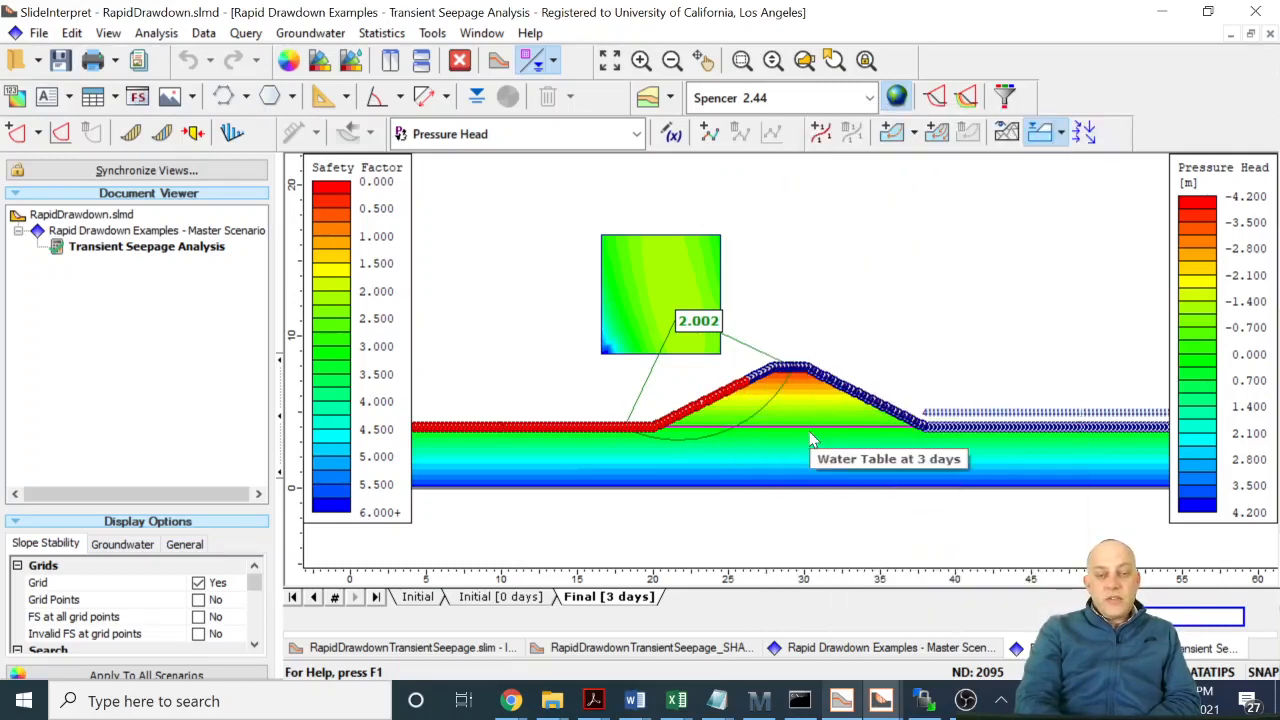